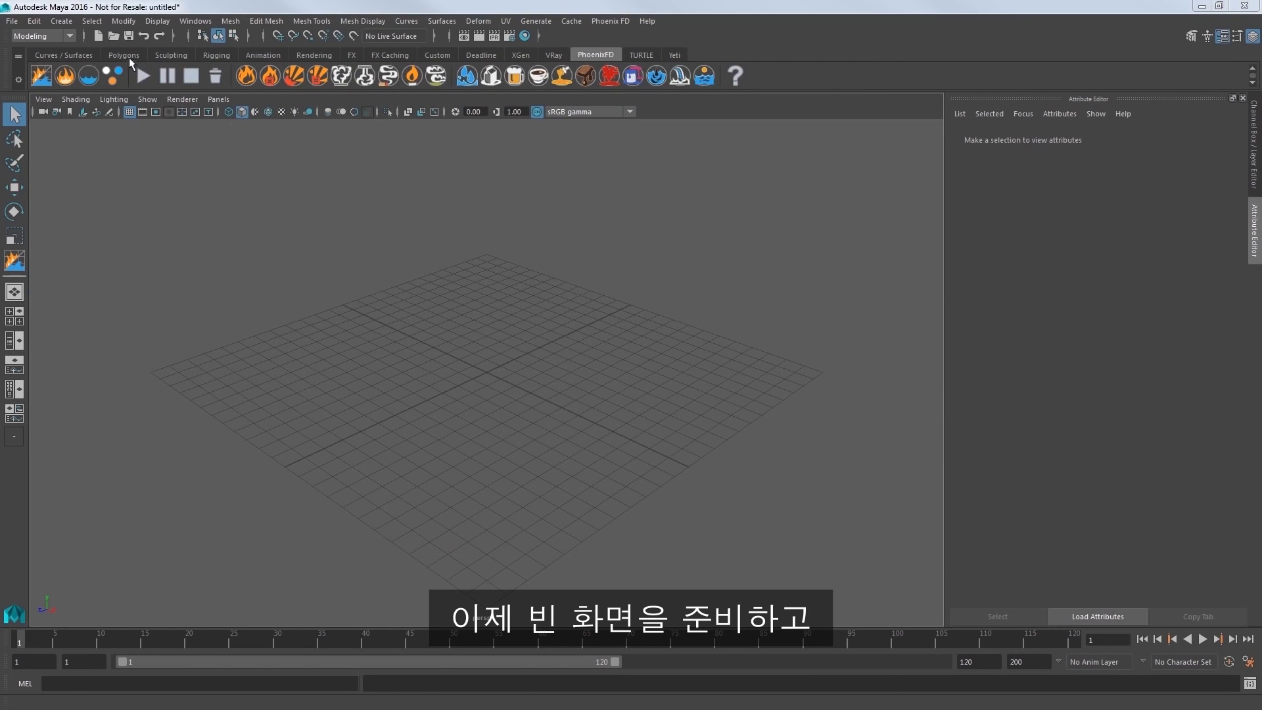
# Bring up the Polygons shelf tools in the new empty scene
pyautogui.click(126, 56)
# Draw a polySphere on the grid, set its Radius to 24, and frame it
pyautogui.click(44, 77)
pyautogui.moveTo(483, 376); pyautogui.dragTo(645, 428)
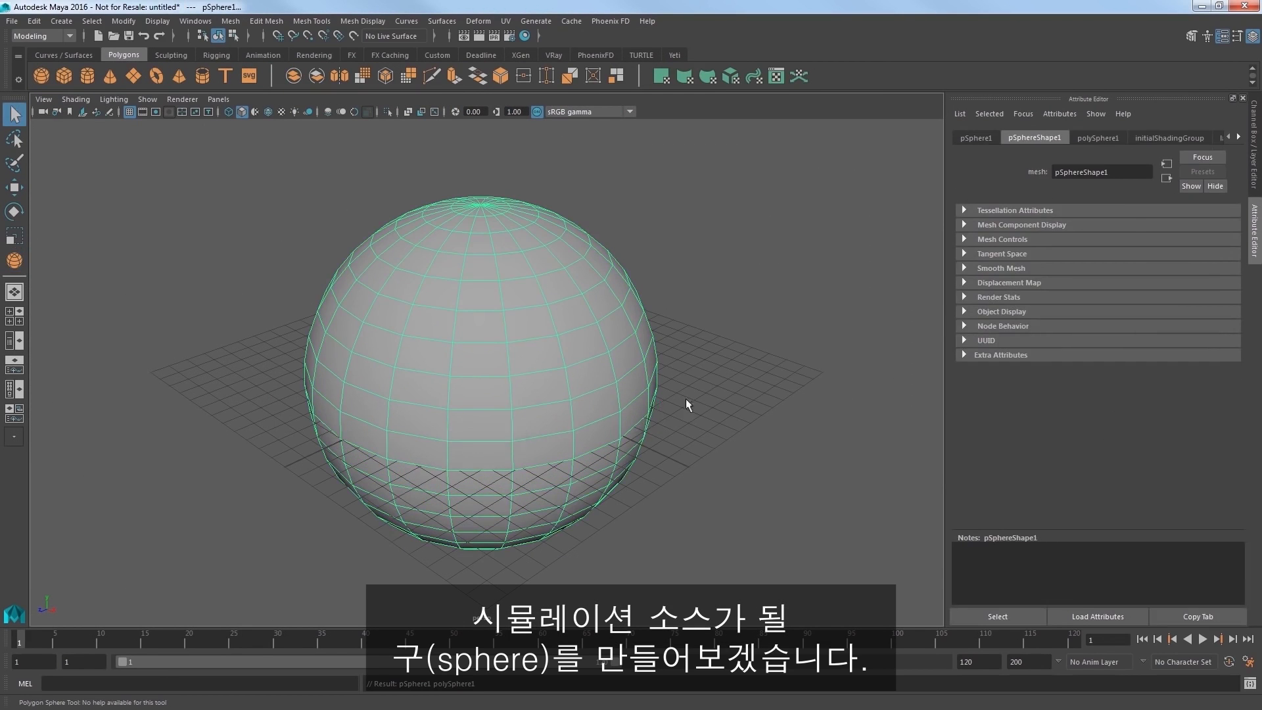
pyautogui.click(1102, 137)
pyautogui.doubleClick(1062, 225)
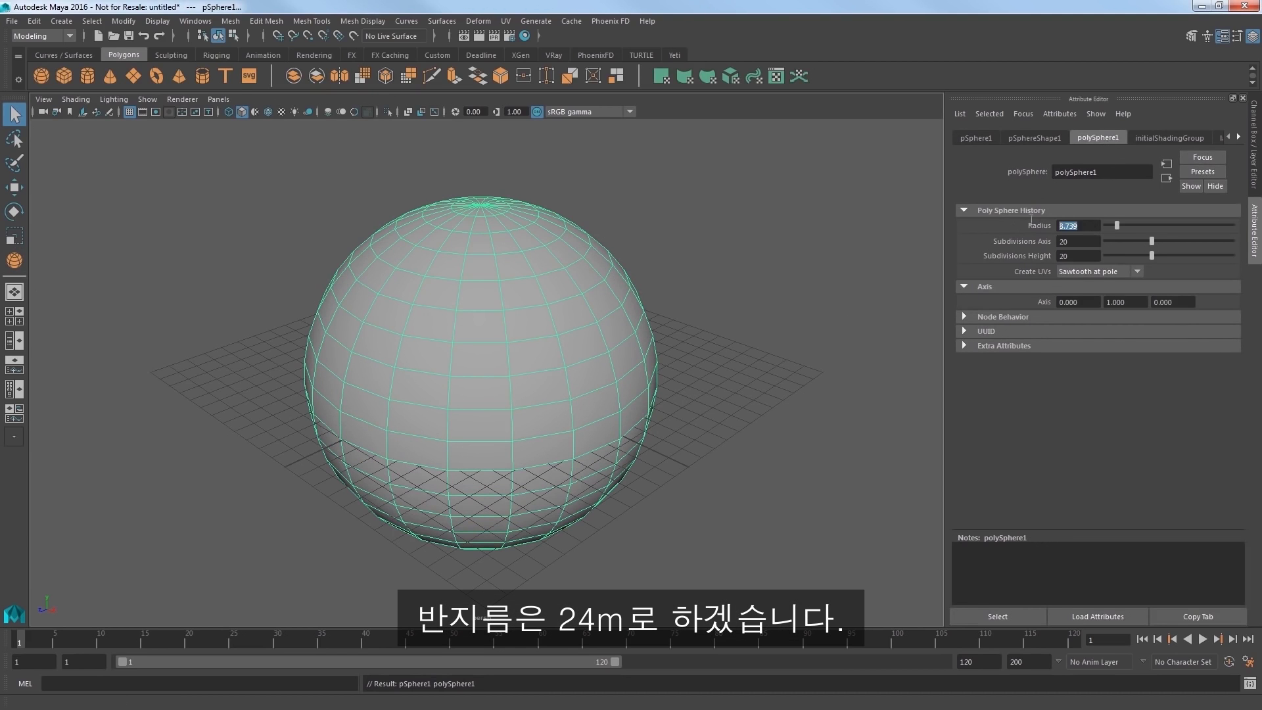
pyautogui.write('24')
pyautogui.press('Return')
pyautogui.press('f')
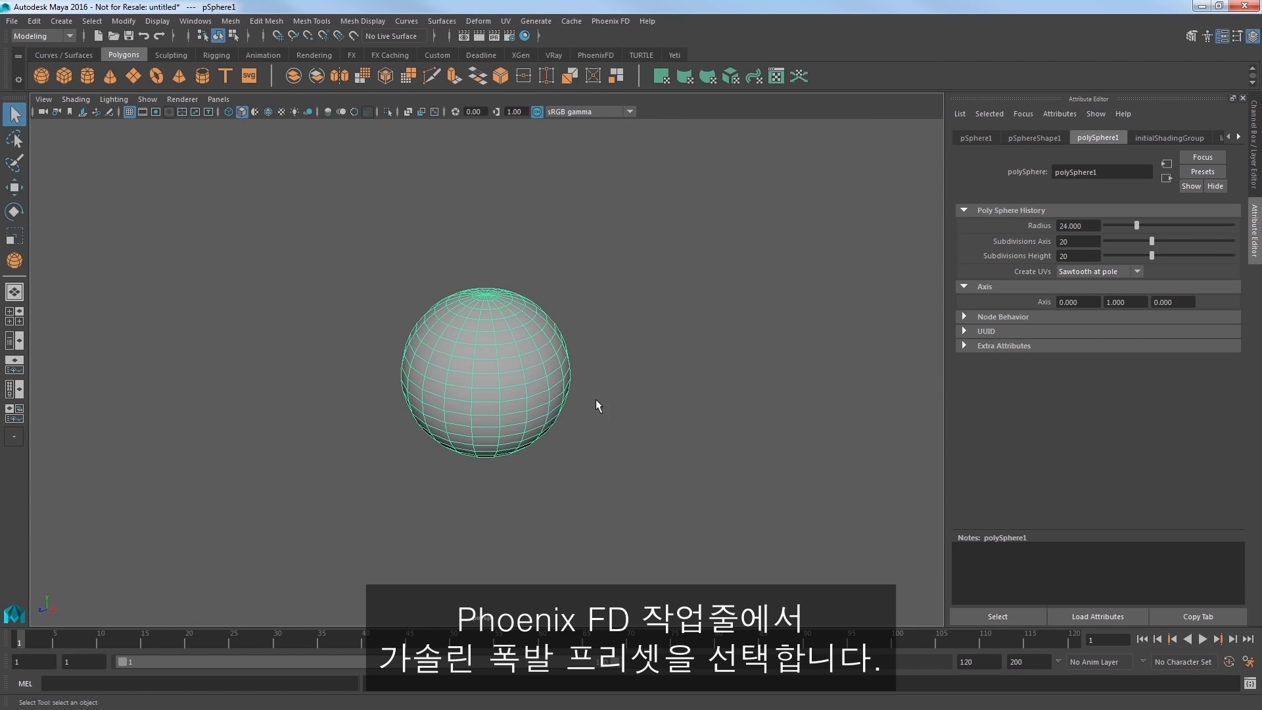
# Apply the Phoenix FD Gasoline Explosion preset to the sphere and stop the simulation at frame 41
pyautogui.click(587, 56)
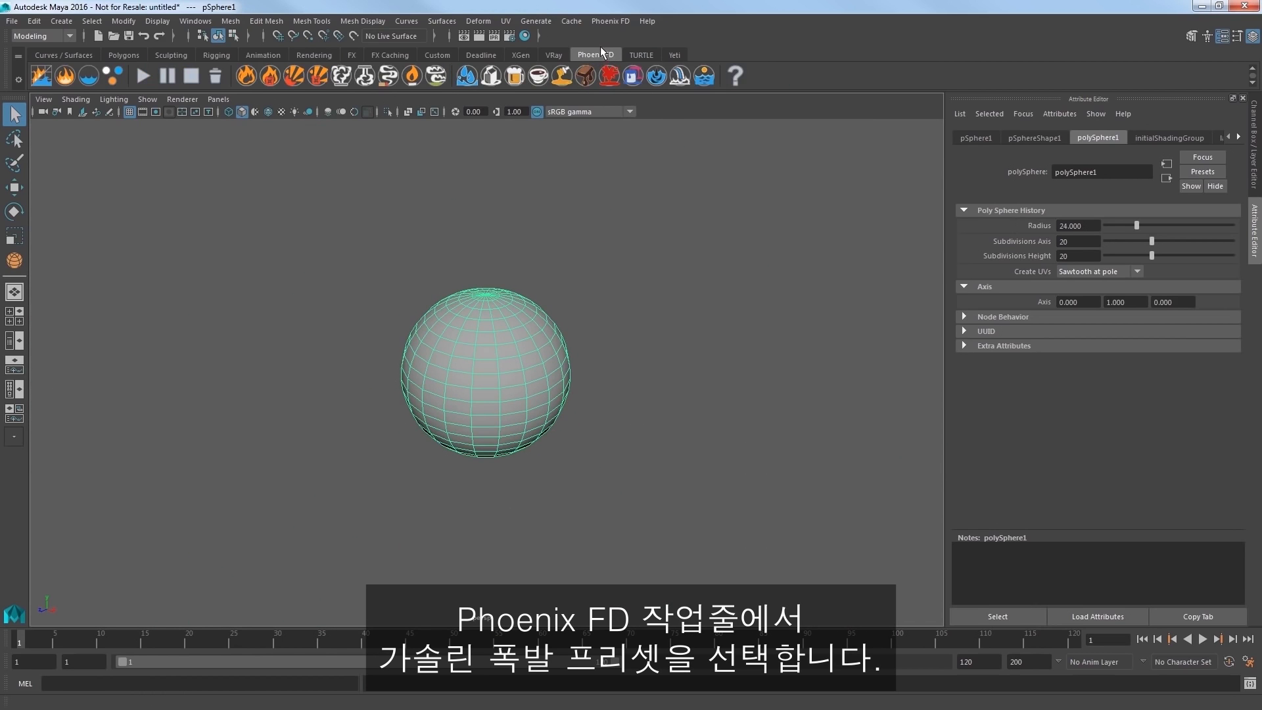
pyautogui.click(315, 77)
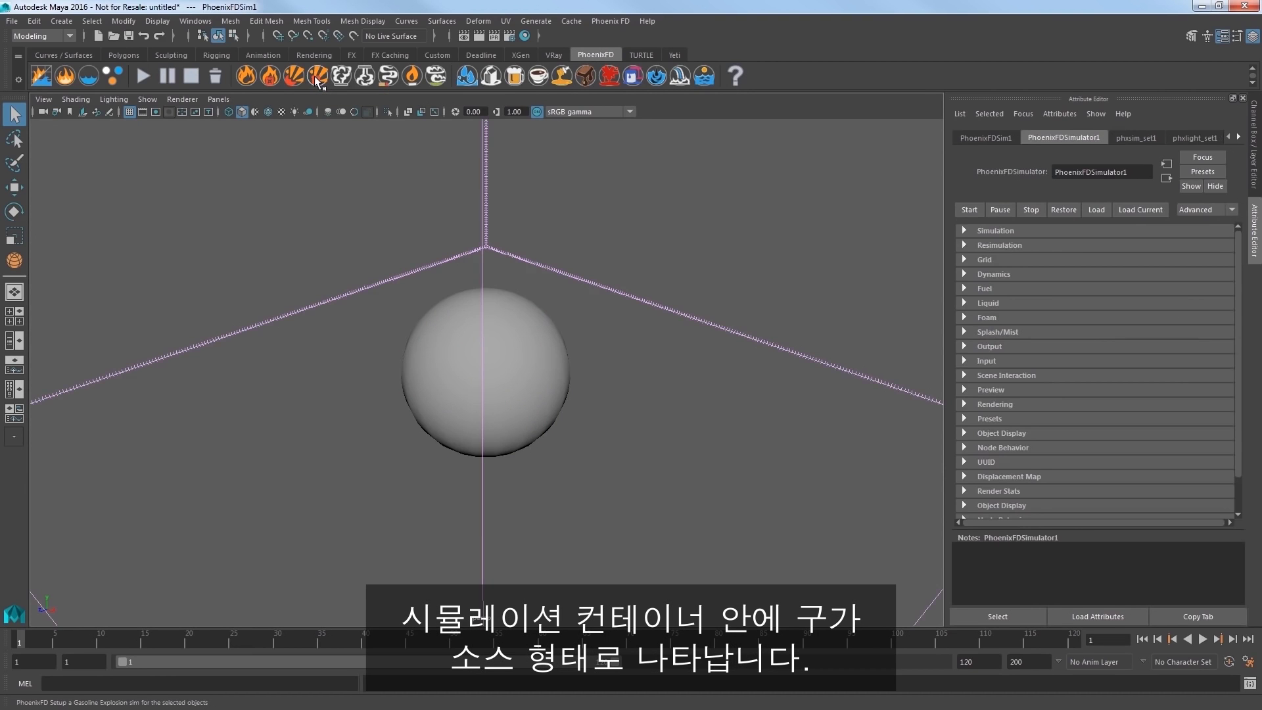
pyautogui.press('f')
pyautogui.keyDown('alt'); pyautogui.moveTo(374, 466); pyautogui.dragTo(361, 456); pyautogui.keyUp('alt')
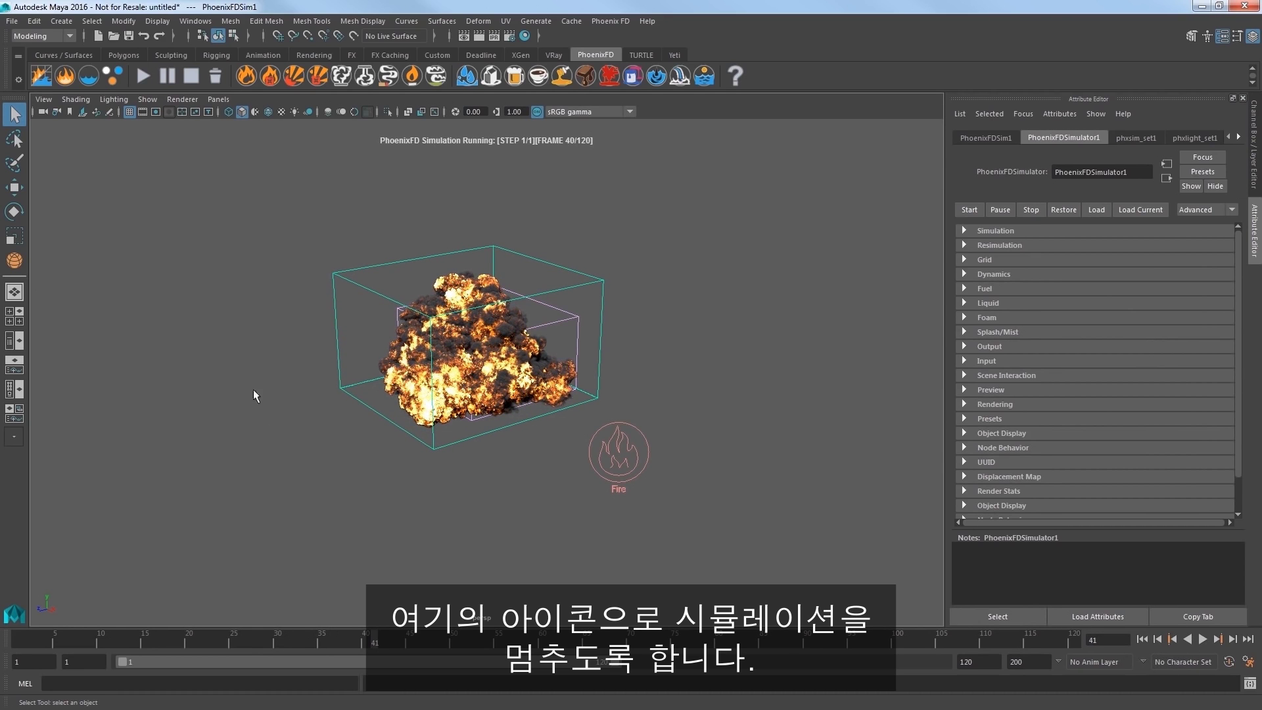
pyautogui.click(186, 81)
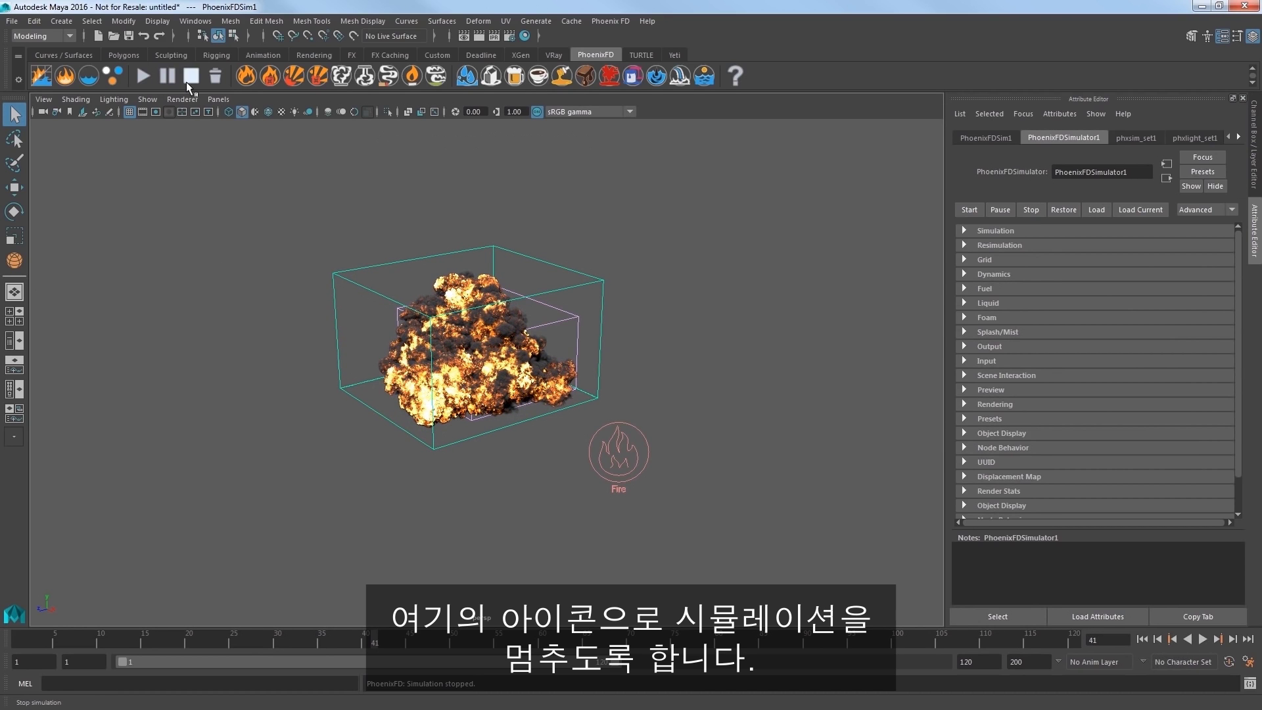
pyautogui.keyDown('alt'); pyautogui.moveTo(345, 422); pyautogui.dragTo(328, 467); pyautogui.keyUp('alt')
pyautogui.scroll(5, 299, 424)
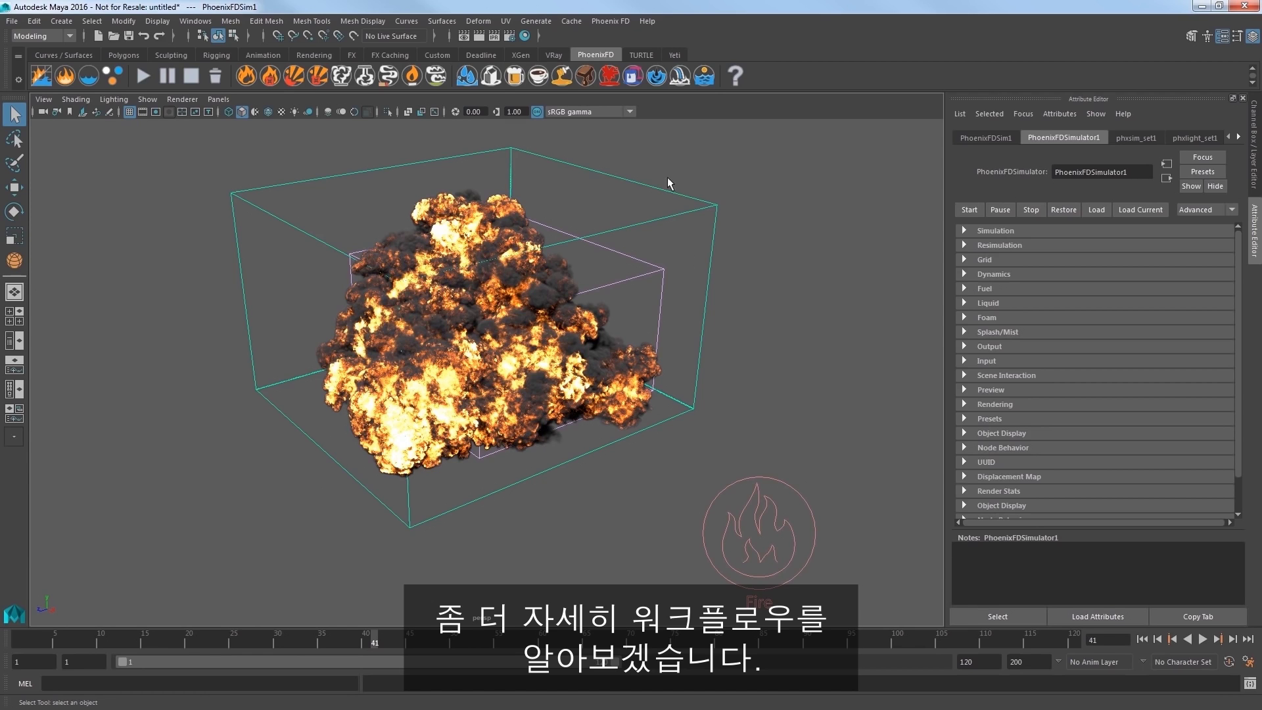
# Delete the explosion cache and the PhoenixFDSimulator1 container
pyautogui.click(215, 76)
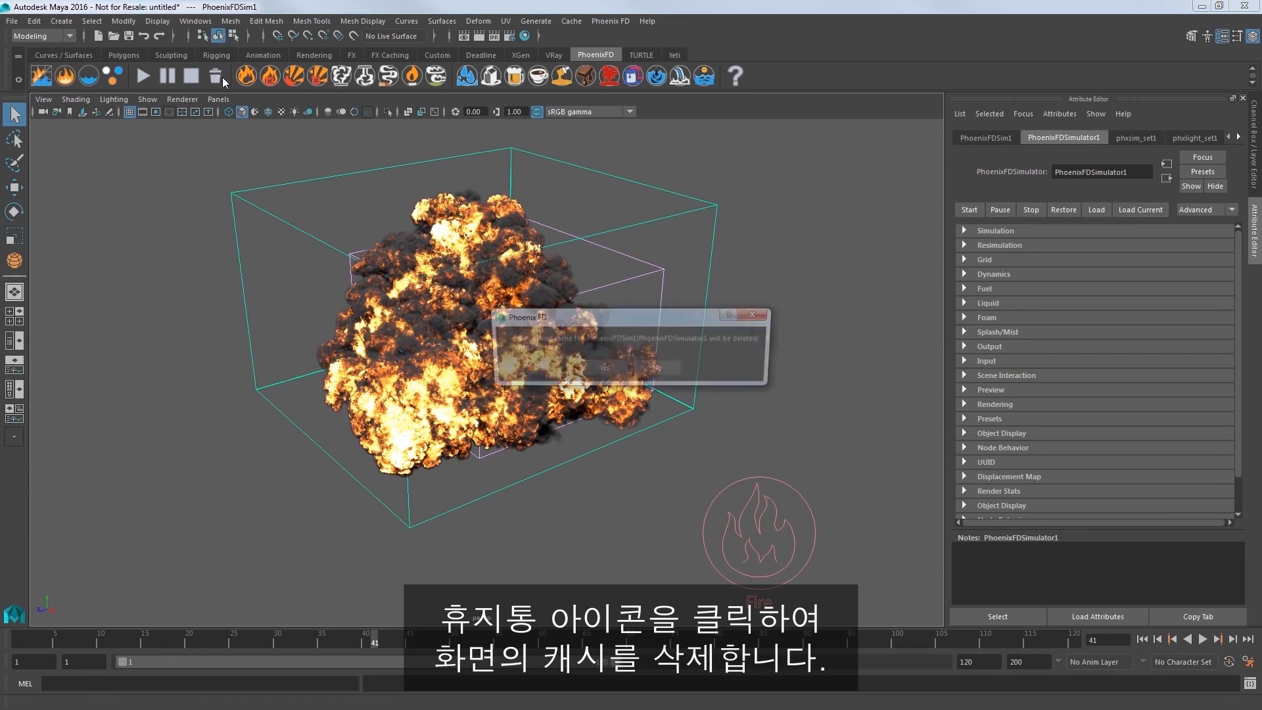
pyautogui.click(603, 369)
pyautogui.moveTo(637, 306); pyautogui.dragTo(637, 306)
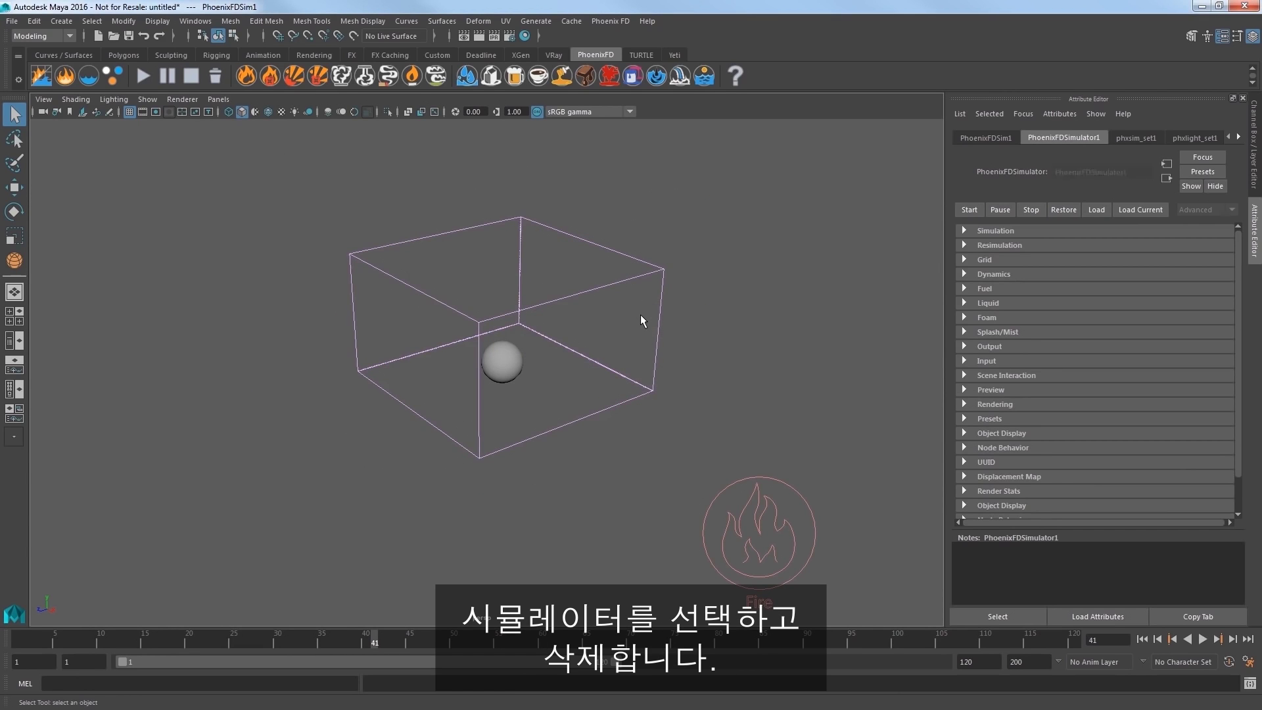
pyautogui.press('Delete')
# Delete the Fire source and select the remaining pSphere1
pyautogui.moveTo(694, 423); pyautogui.dragTo(815, 582)
pyautogui.press('Delete')
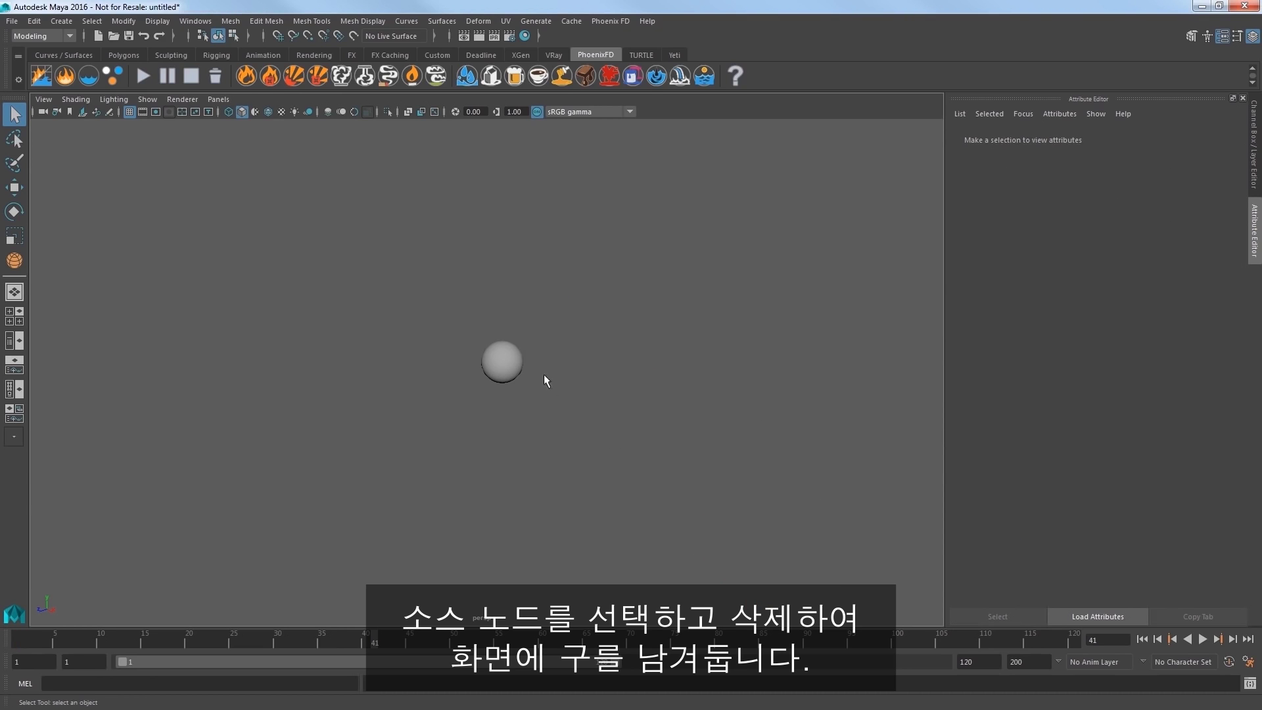
pyautogui.click(510, 360)
pyautogui.scroll(2, 537, 376)
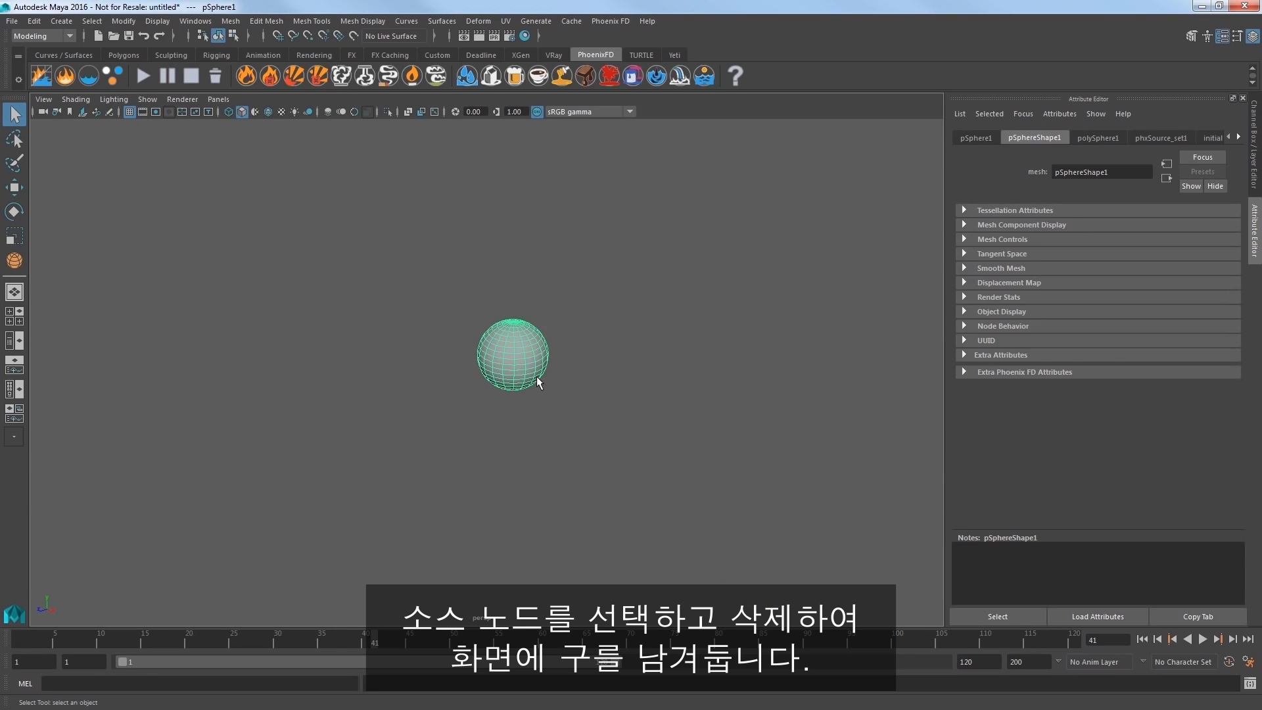
pyautogui.scroll(1, 552, 383)
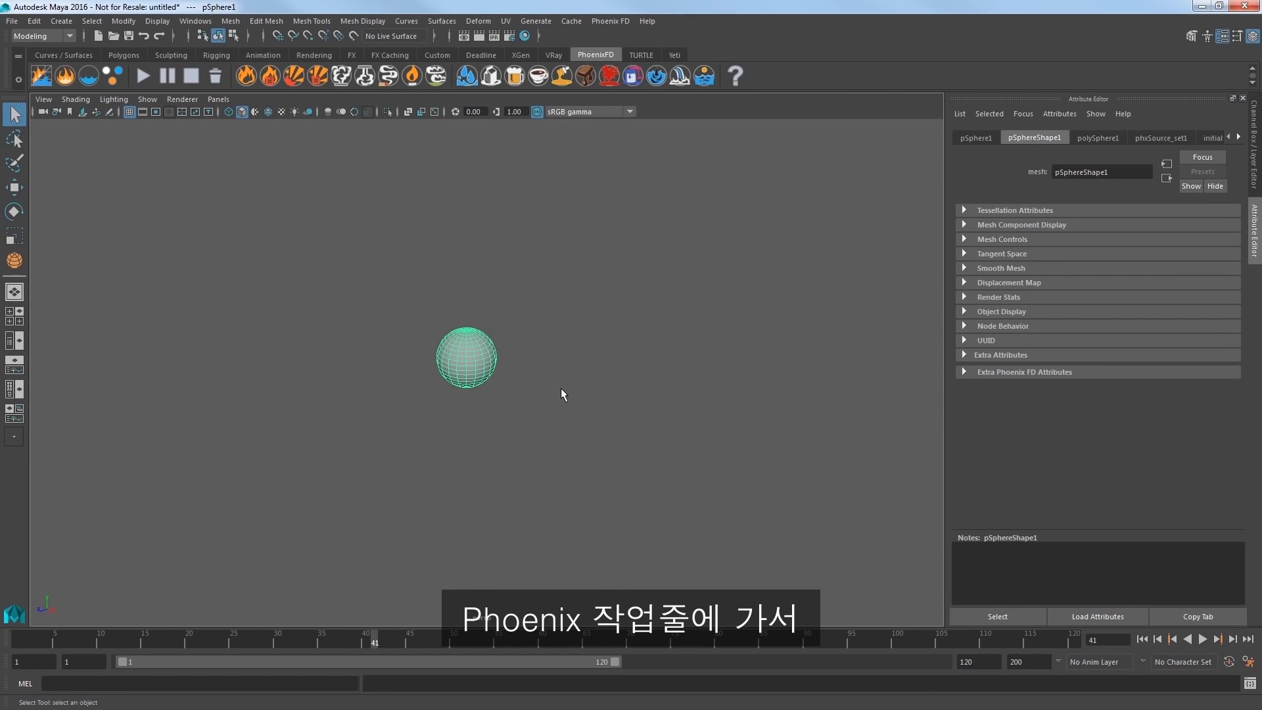
# Draw a new Phoenix FD fluid simulator box around the sphere
pyautogui.click(37, 81)
pyautogui.moveTo(319, 356); pyautogui.dragTo(617, 391)
pyautogui.click(590, 277)
pyautogui.keyDown('alt'); pyautogui.moveTo(590, 276); pyautogui.dragTo(530, 344); pyautogui.keyUp('alt')
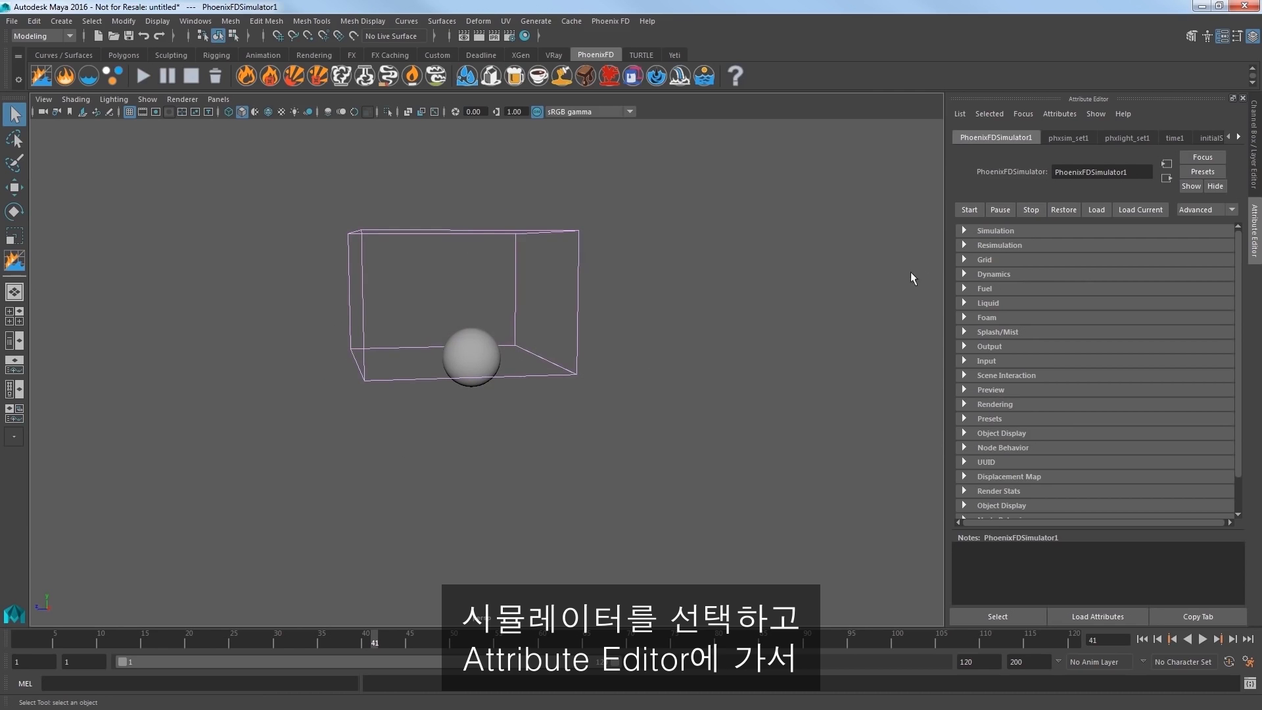
# Set the simulator Grid Units to meter, confirm the sphere radius of 24, and reselect the simulator
pyautogui.click(986, 259)
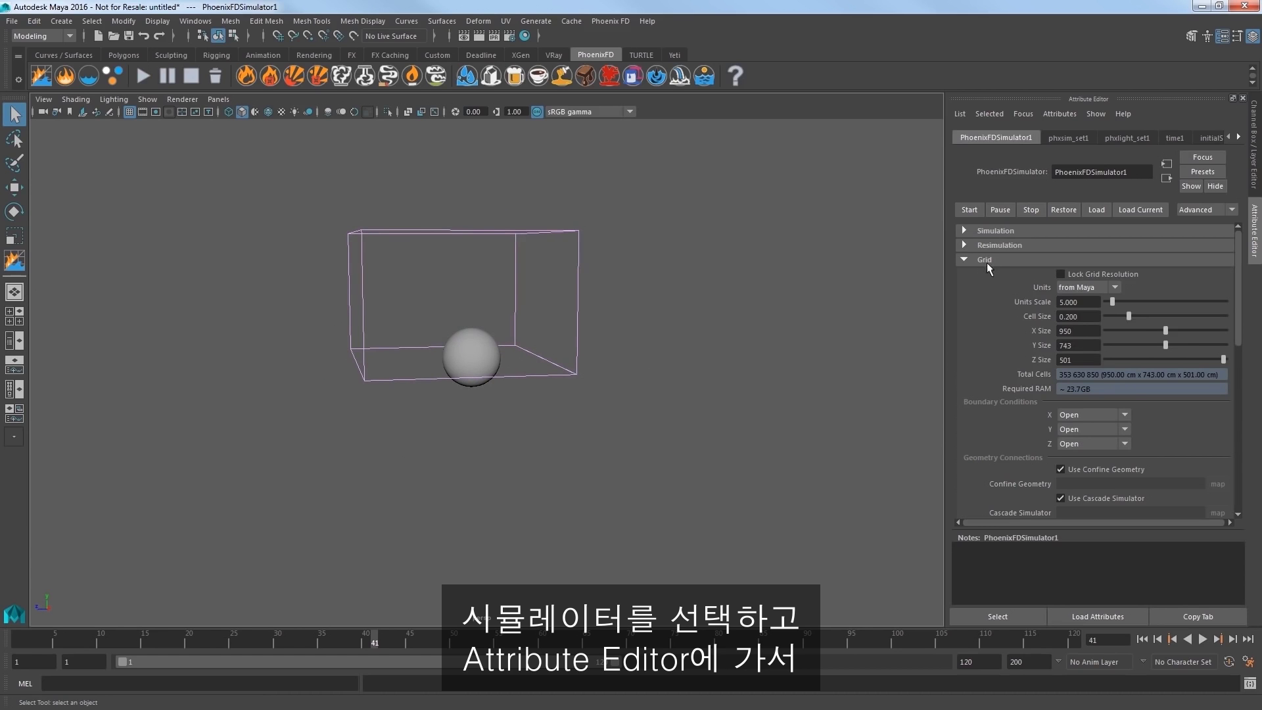
pyautogui.click(1068, 287)
pyautogui.click(1082, 355)
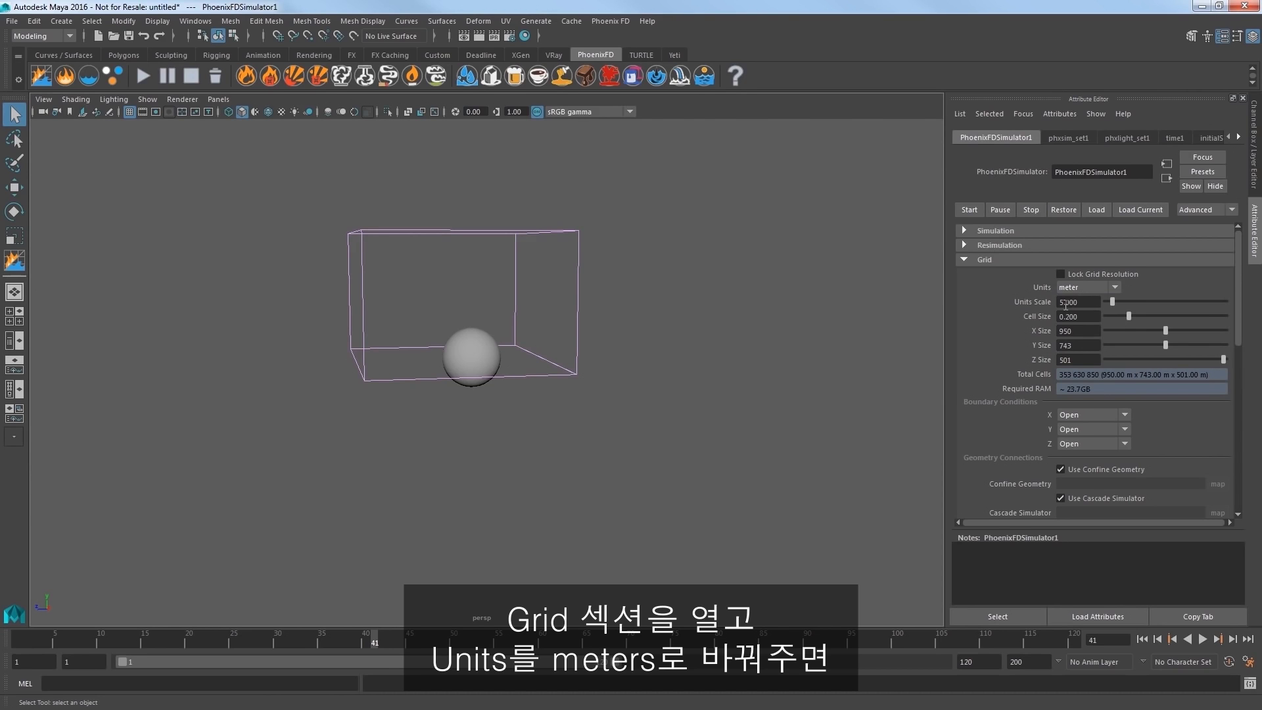
pyautogui.keyDown('alt'); pyautogui.moveTo(609, 339); pyautogui.dragTo(653, 436, button='middle'); pyautogui.keyUp('alt')
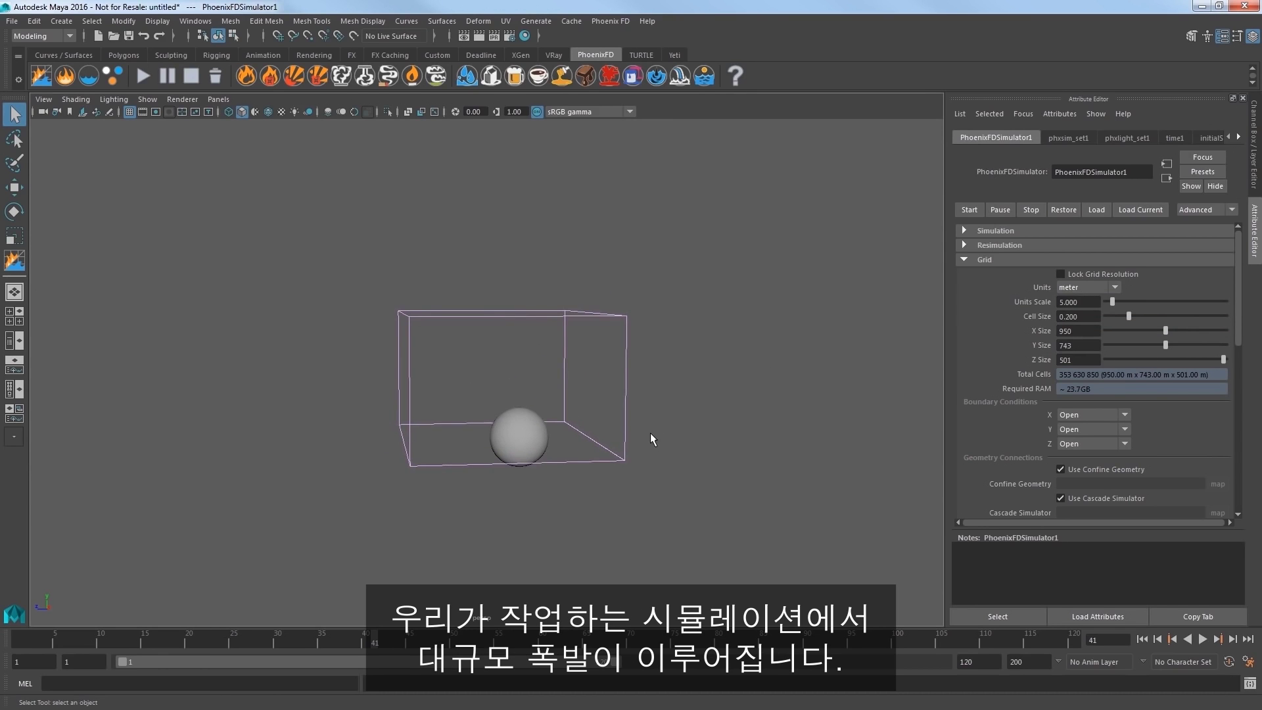
pyautogui.click(535, 435)
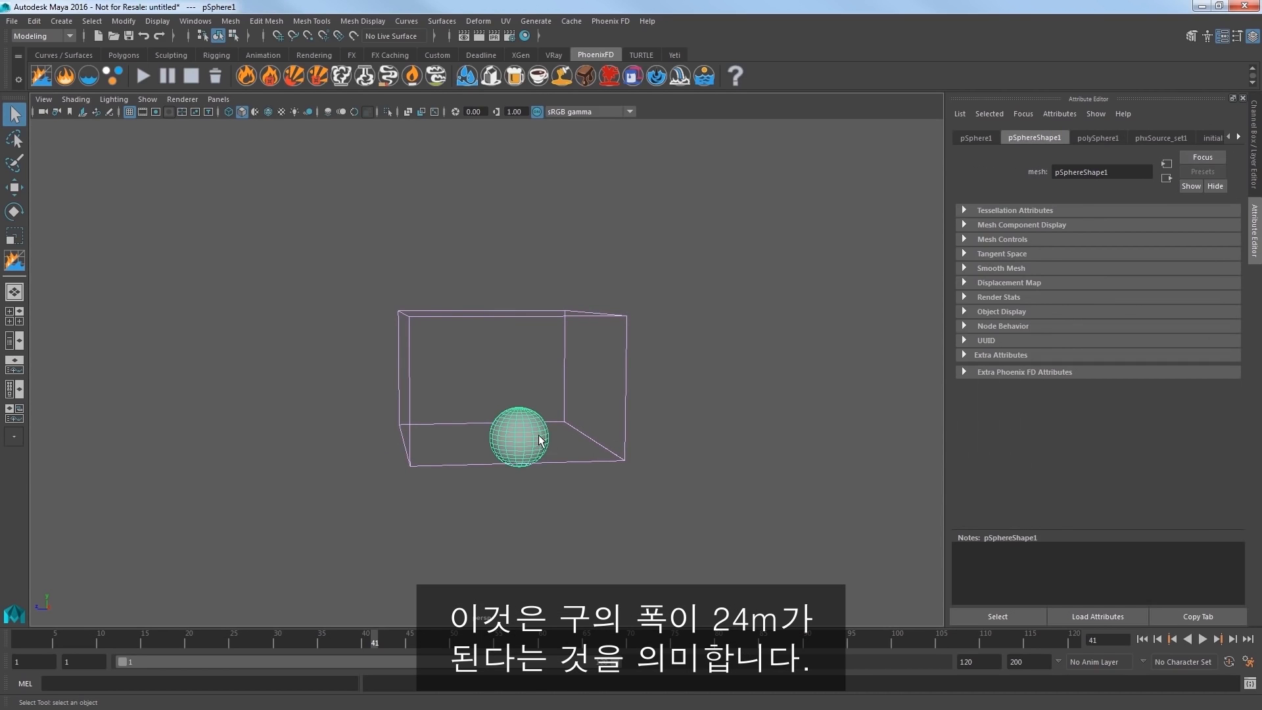
pyautogui.click(1086, 137)
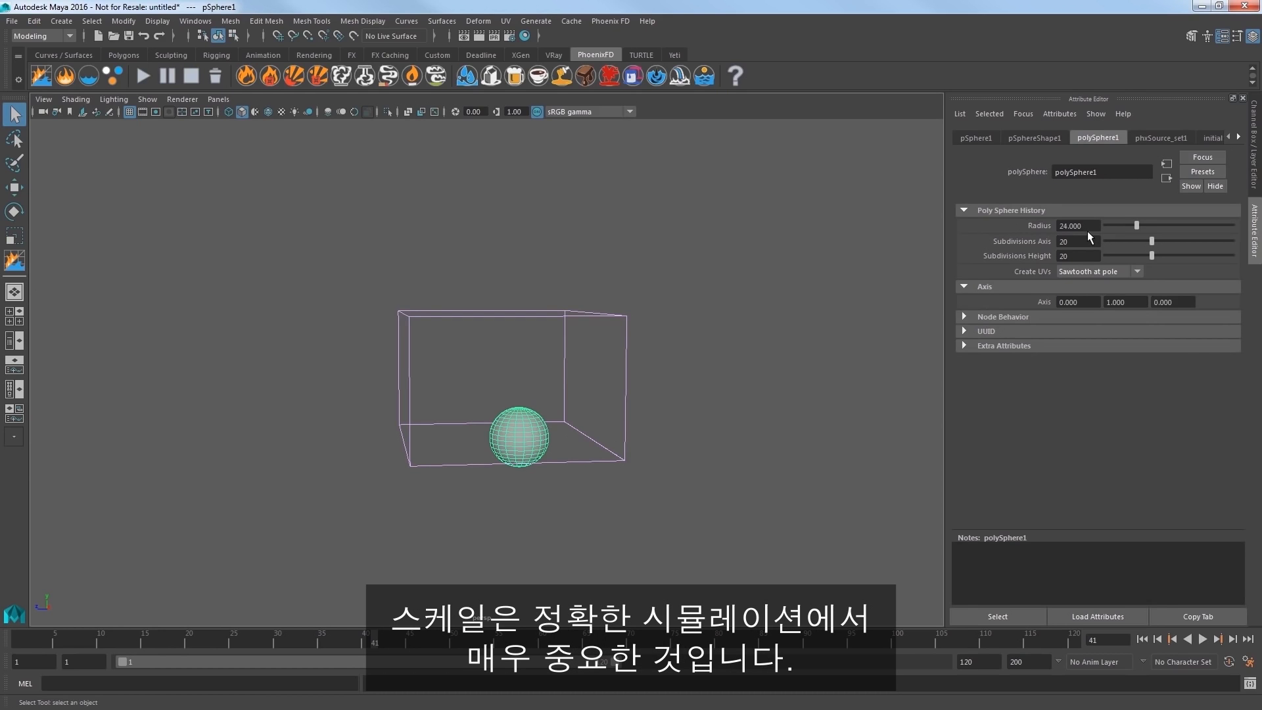
pyautogui.click(604, 369)
# Set the simulator Grid Units Scale to 1, giving a roughly 190 x 148.6 x 100.2 m container
pyautogui.doubleClick(1089, 302)
pyautogui.write('1')
pyautogui.press('Return')
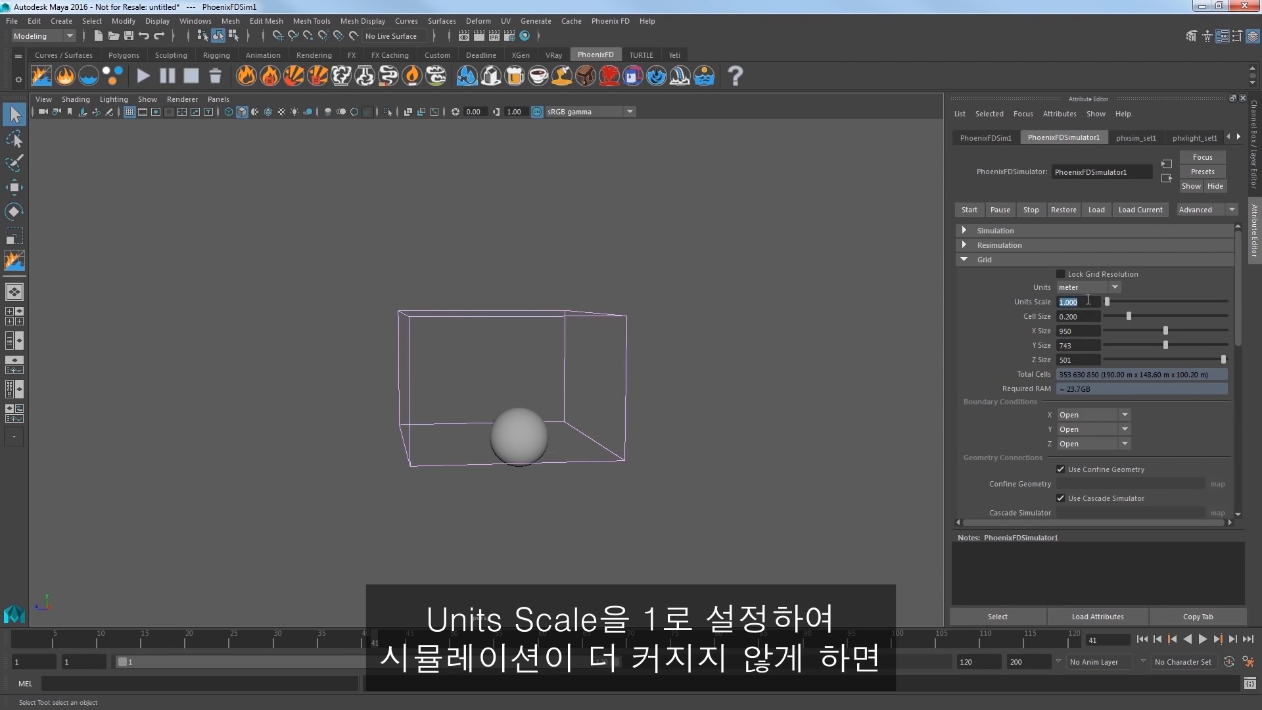
pyautogui.moveTo(1107, 376); pyautogui.dragTo(1127, 382)
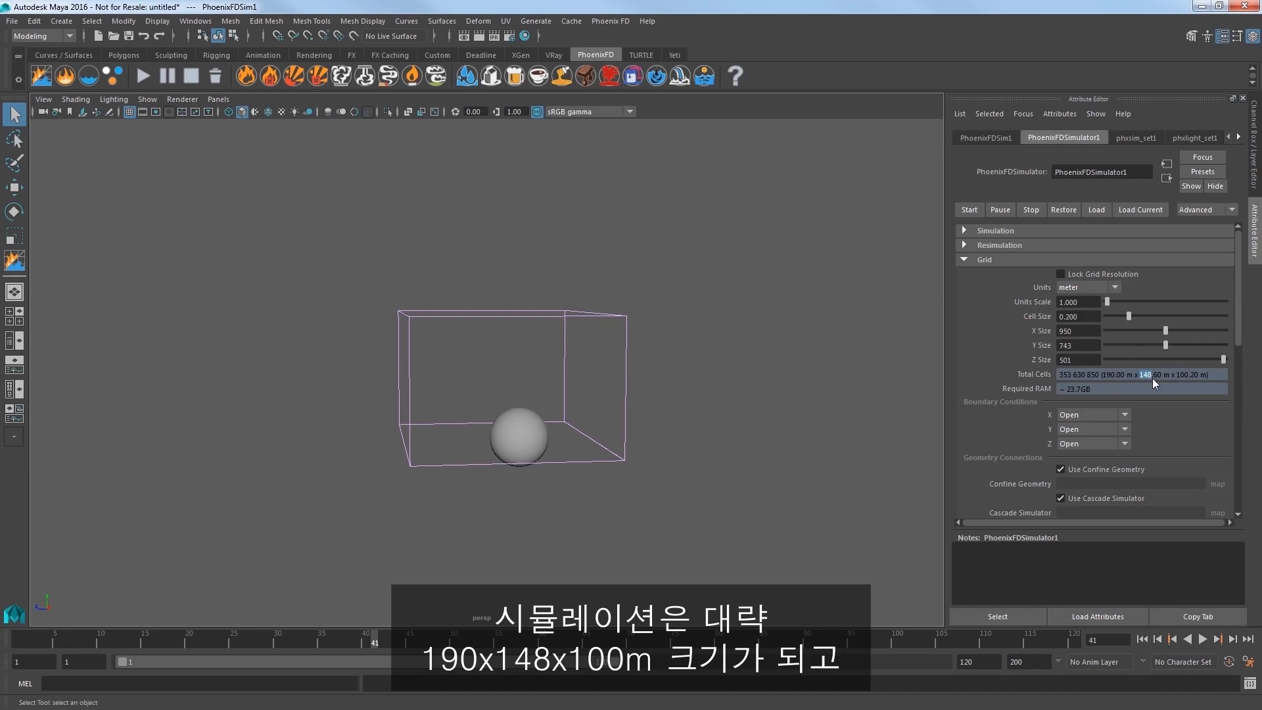
# Move the sphere nearer the middle of the simulator container
pyautogui.keyDown('alt'); pyautogui.moveTo(694, 419); pyautogui.dragTo(675, 429); pyautogui.keyUp('alt')
pyautogui.click(518, 411)
pyautogui.press('w')
pyautogui.moveTo(511, 379); pyautogui.dragTo(506, 346)
pyautogui.moveTo(454, 389); pyautogui.dragTo(578, 460)
pyautogui.moveTo(551, 396); pyautogui.dragTo(558, 456)
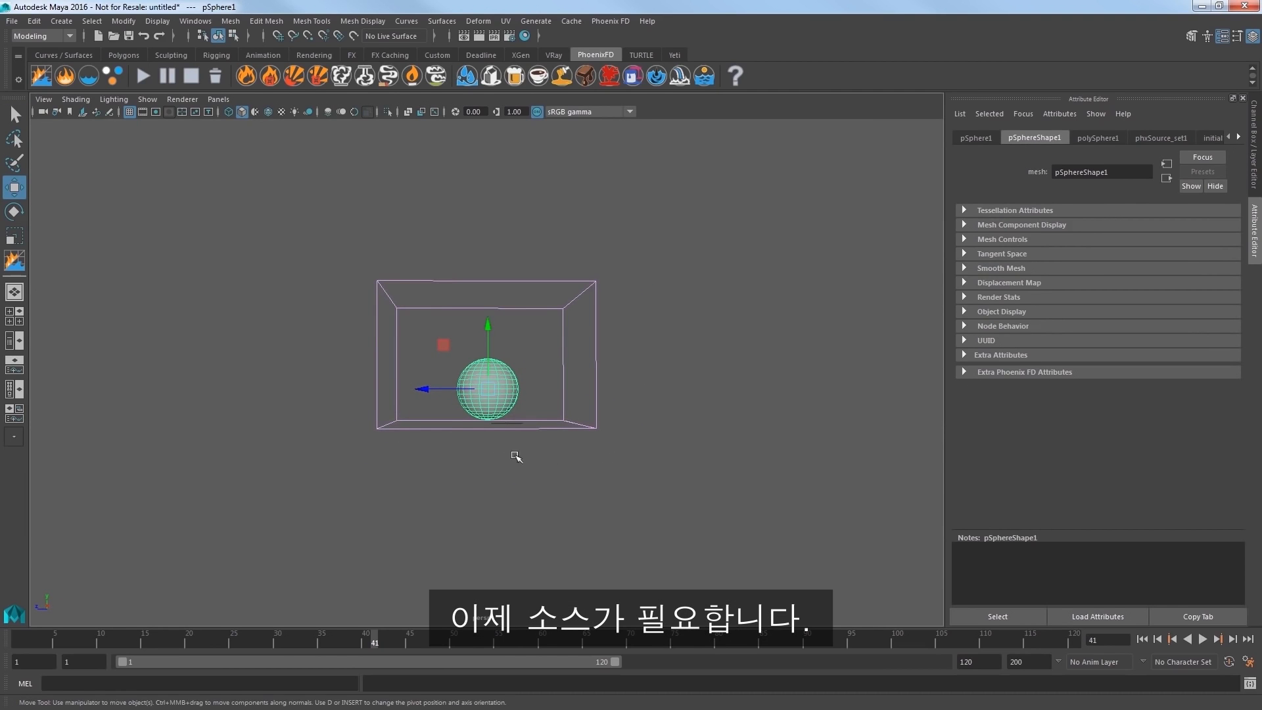
# Create PhoenixFDSource1 and assign the sphere as its emitter object
pyautogui.click(64, 75)
pyautogui.moveTo(329, 433); pyautogui.dragTo(324, 428)
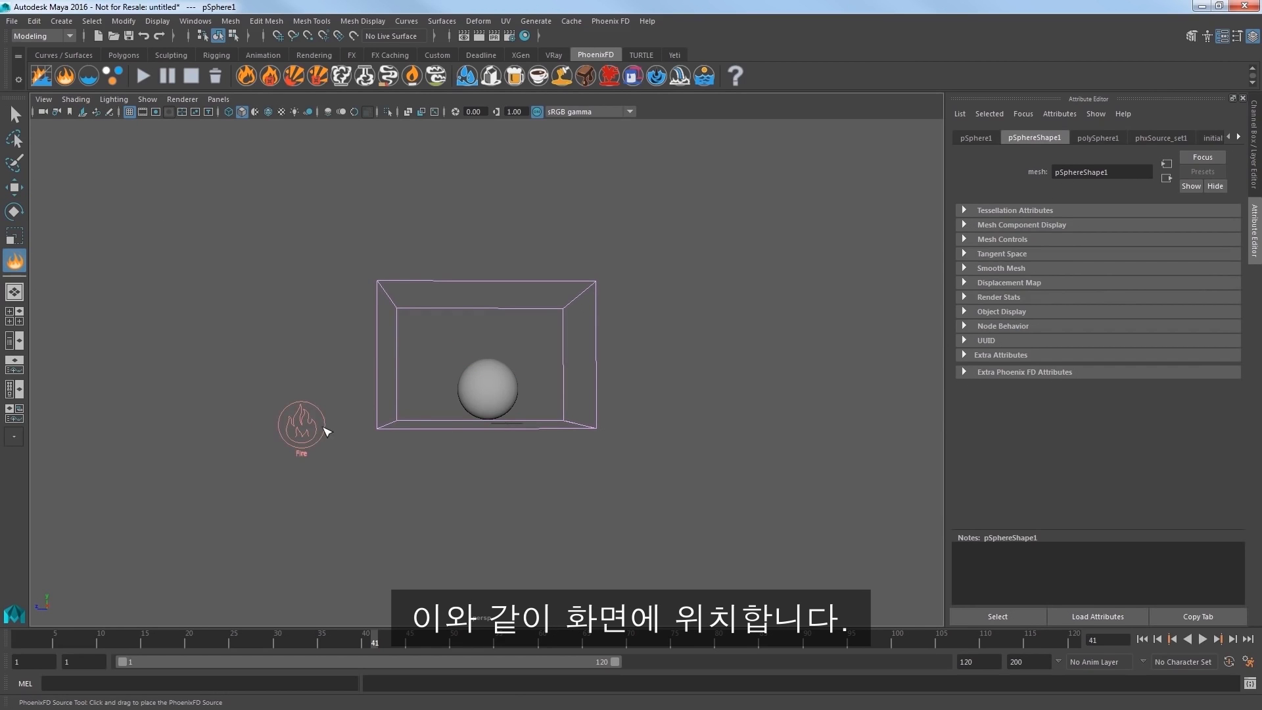
pyautogui.click(503, 393)
pyautogui.keyDown('shift'); pyautogui.moveTo(262, 378); pyautogui.dragTo(328, 443); pyautogui.keyUp('shift')
pyautogui.click(974, 243)
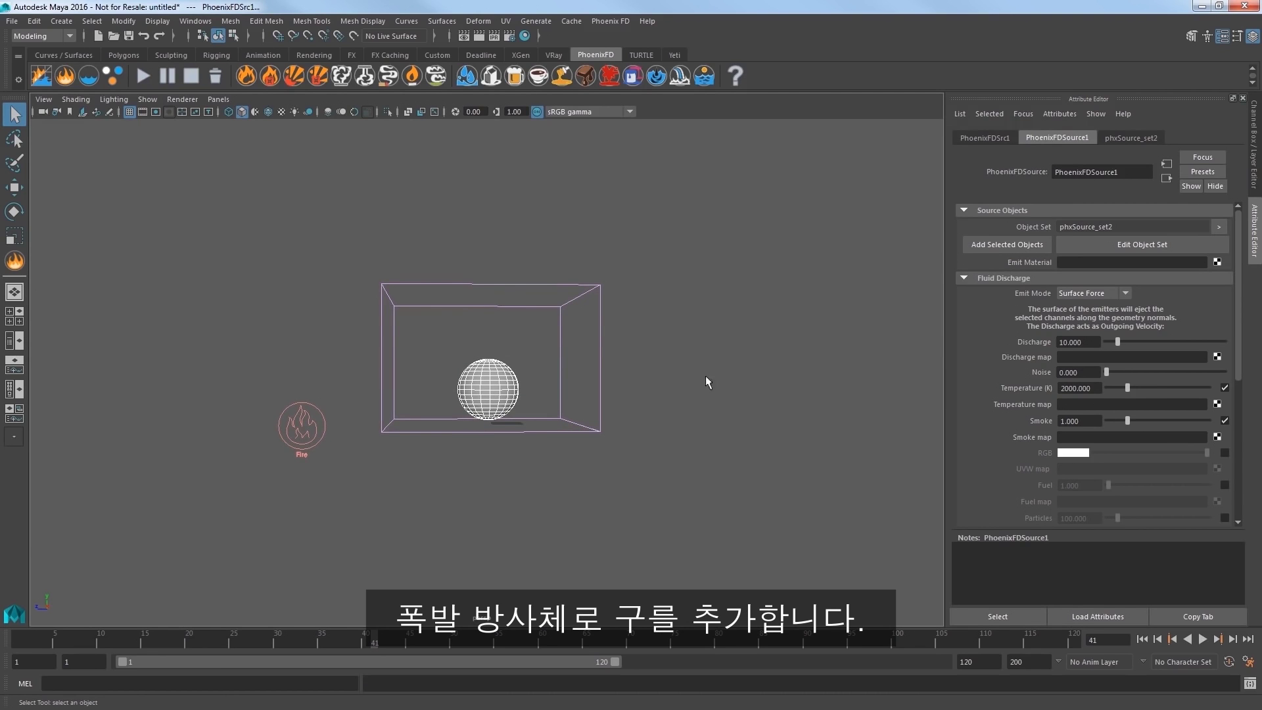
# Turn off Temperature and Smoke emission and turn on Fuel for the source
pyautogui.click(1225, 388)
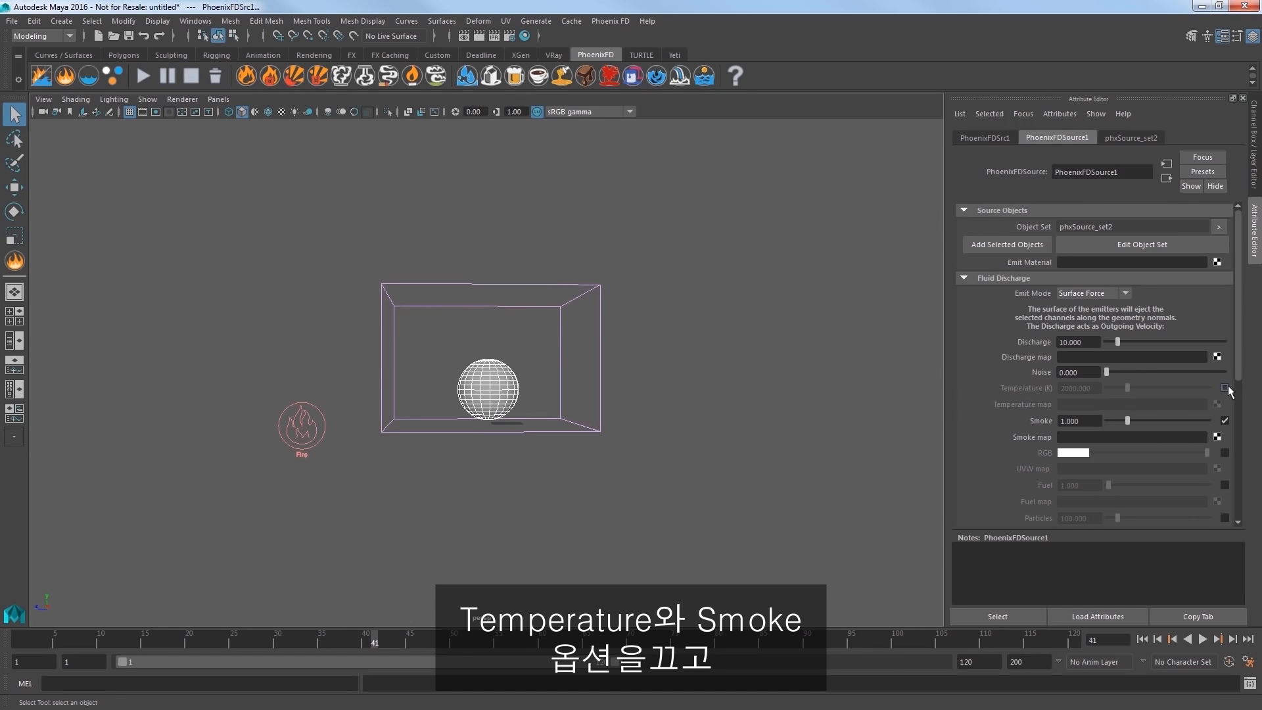
pyautogui.click(1225, 420)
pyautogui.click(1224, 485)
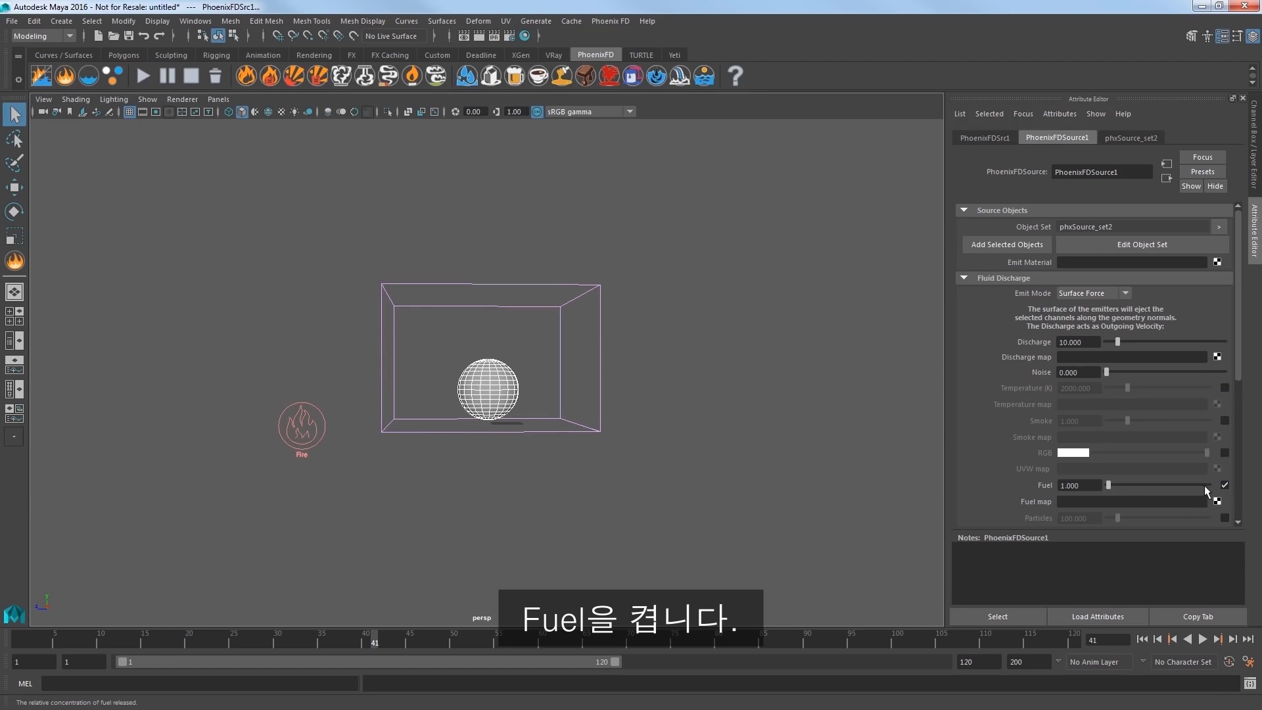
pyautogui.doubleClick(1084, 342)
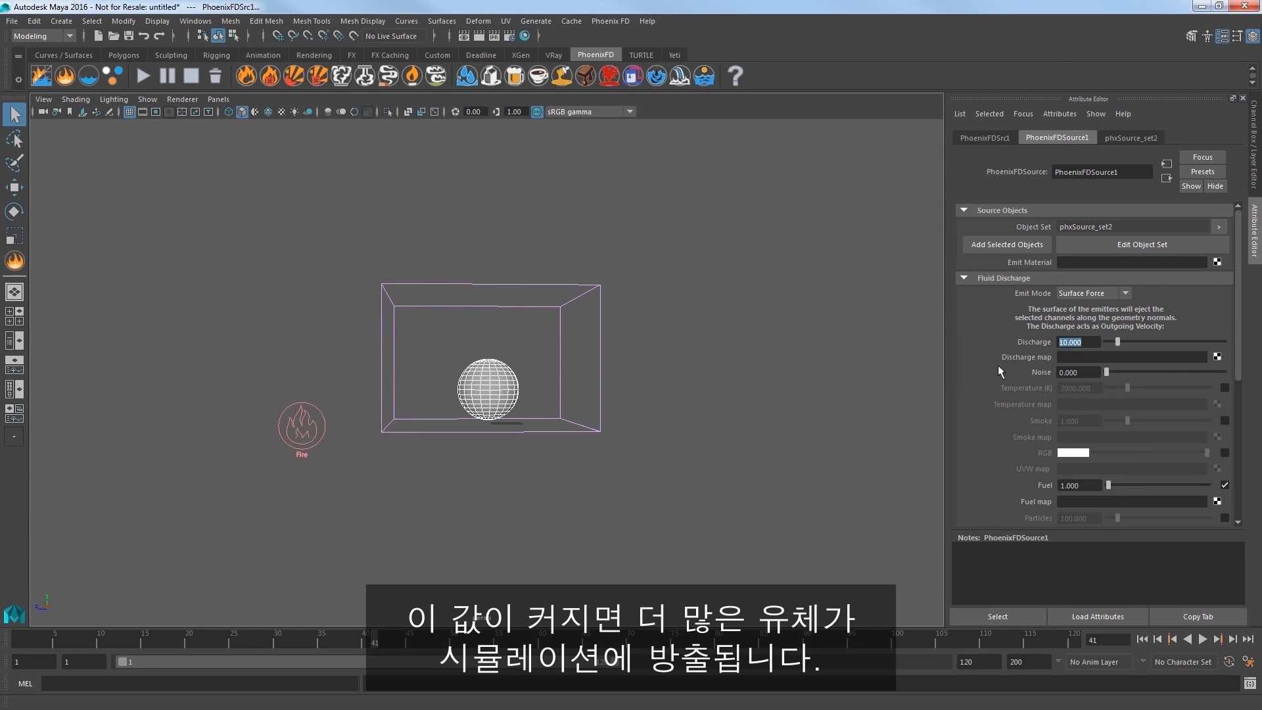
# Key the source's Discharge at 2200 on frame 1
pyautogui.keyDown('alt'); pyautogui.moveTo(704, 452); pyautogui.dragTo(725, 462); pyautogui.keyUp('alt')
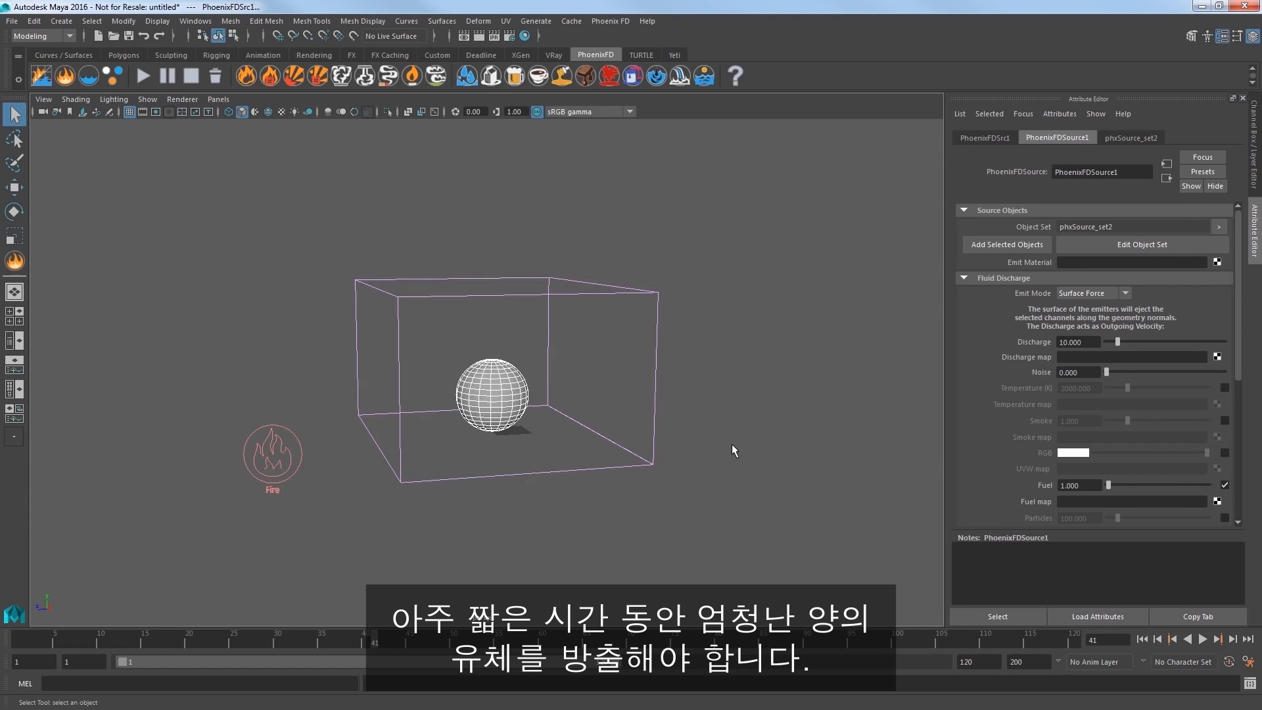
pyautogui.click(1142, 639)
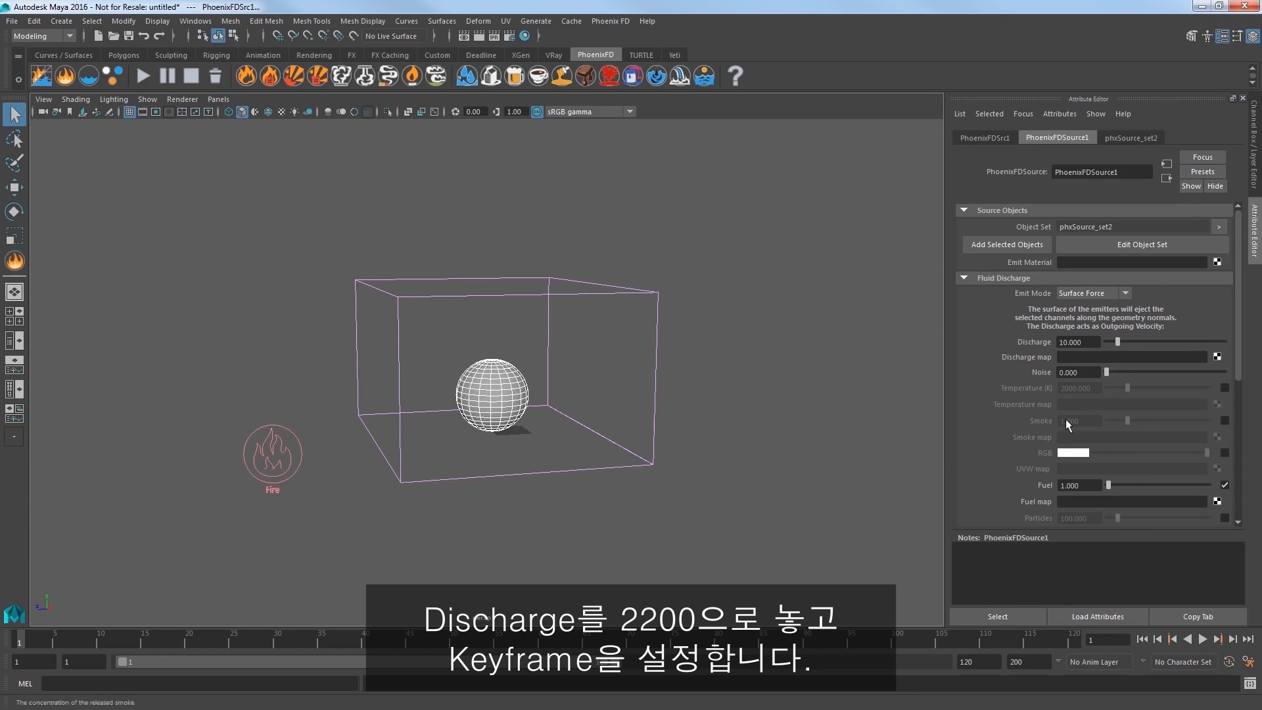
pyautogui.doubleClick(1092, 344)
pyautogui.write('2200')
pyautogui.press('Return')
pyautogui.rightClick(1078, 342)
pyautogui.click(1144, 361)
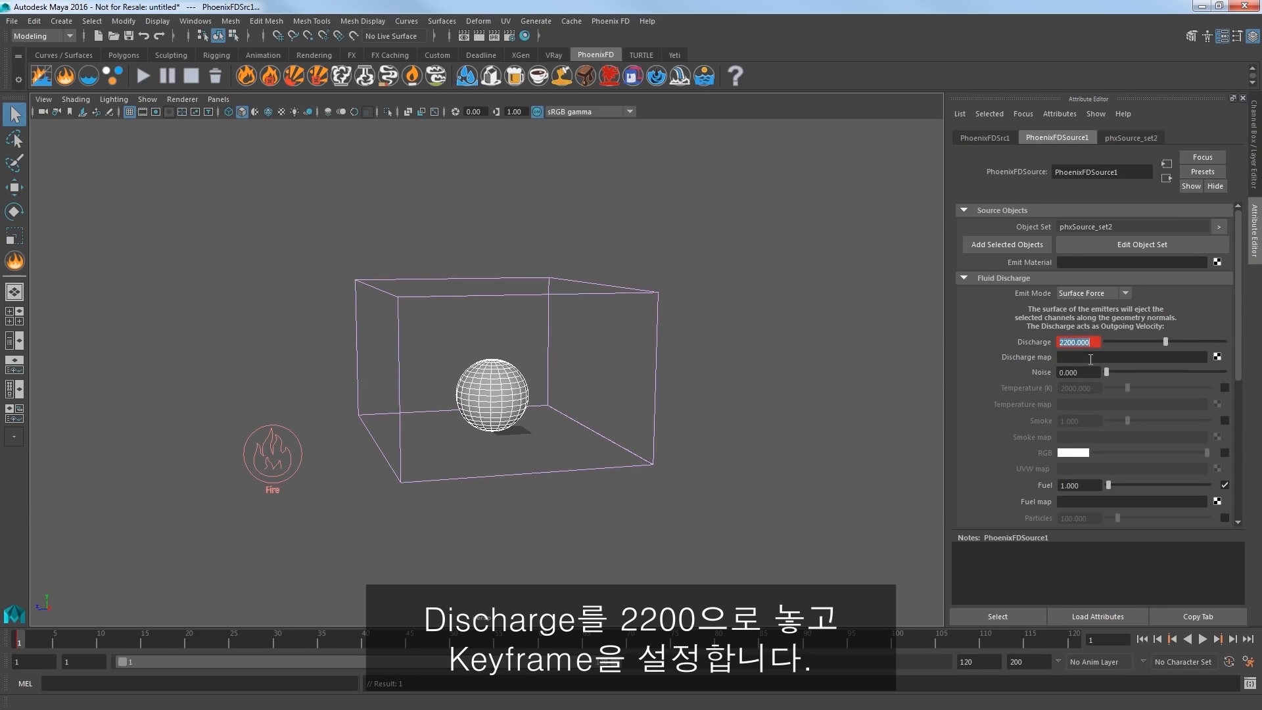
# Key Discharge at 0 on frame 2, then select the simulator container
pyautogui.click(28, 640)
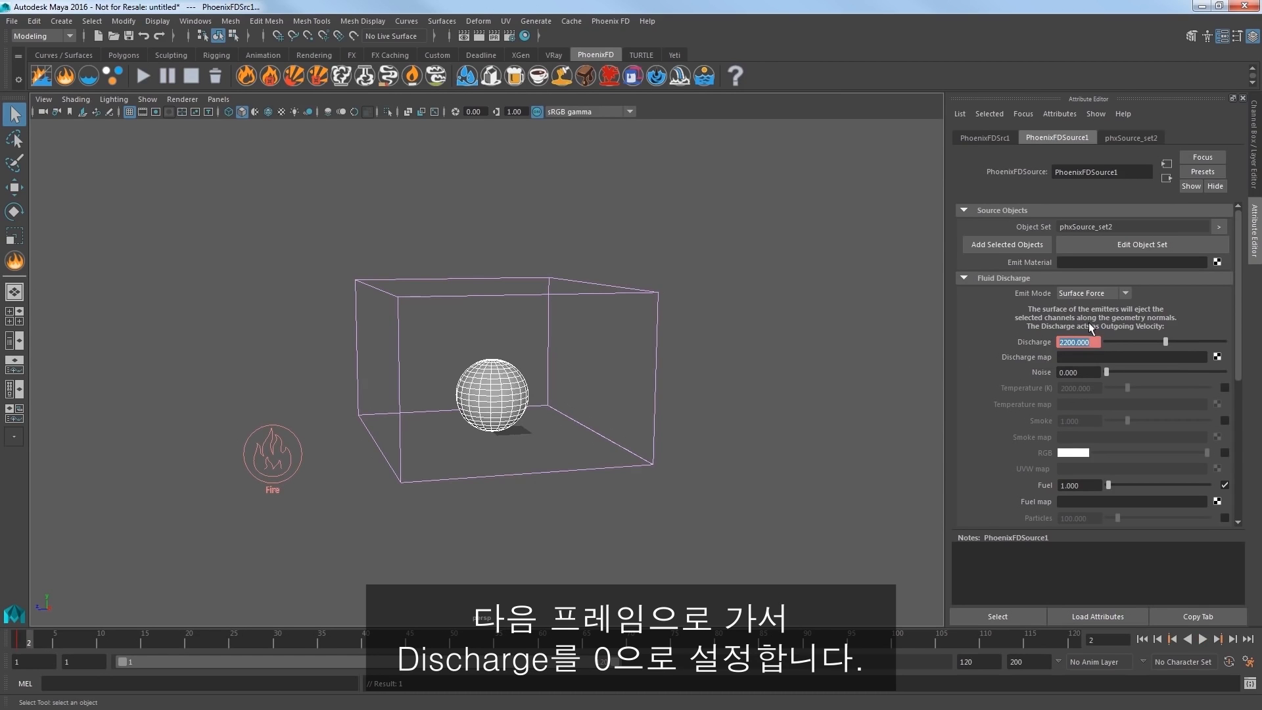
pyautogui.write('0')
pyautogui.press('Return')
pyautogui.rightClick(1078, 342)
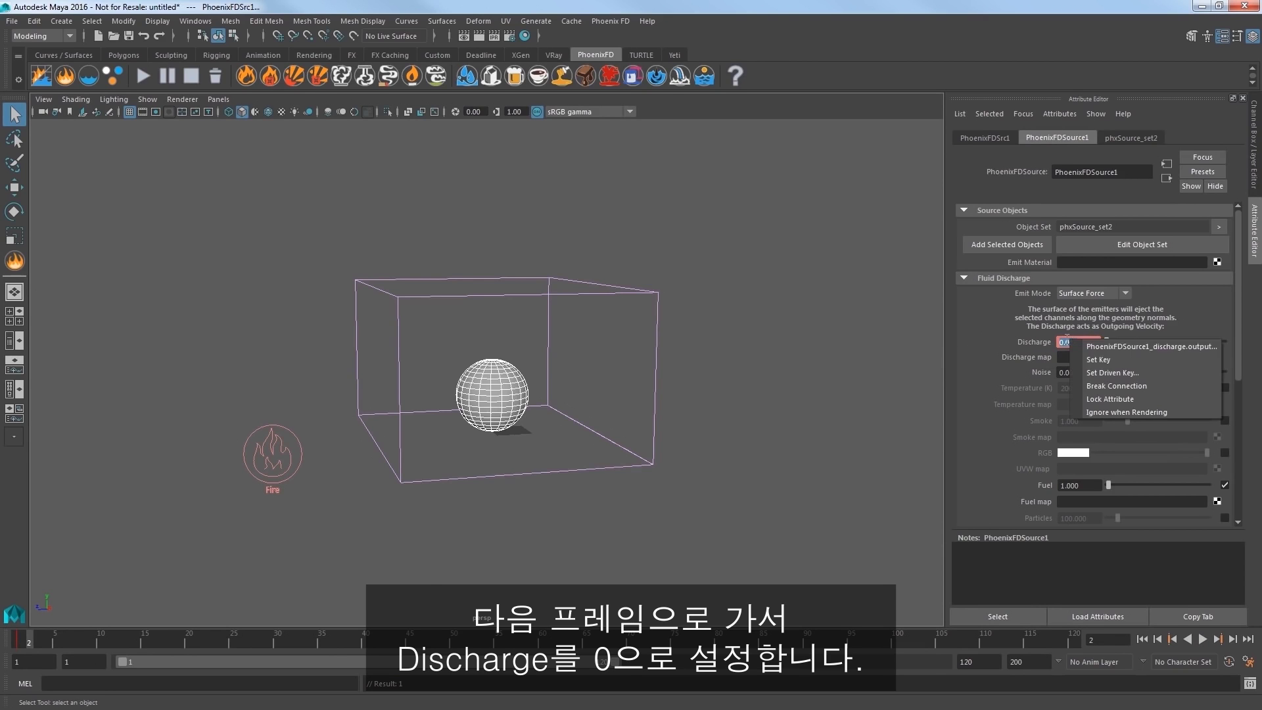
pyautogui.click(1097, 360)
pyautogui.moveTo(714, 348); pyautogui.dragTo(644, 287)
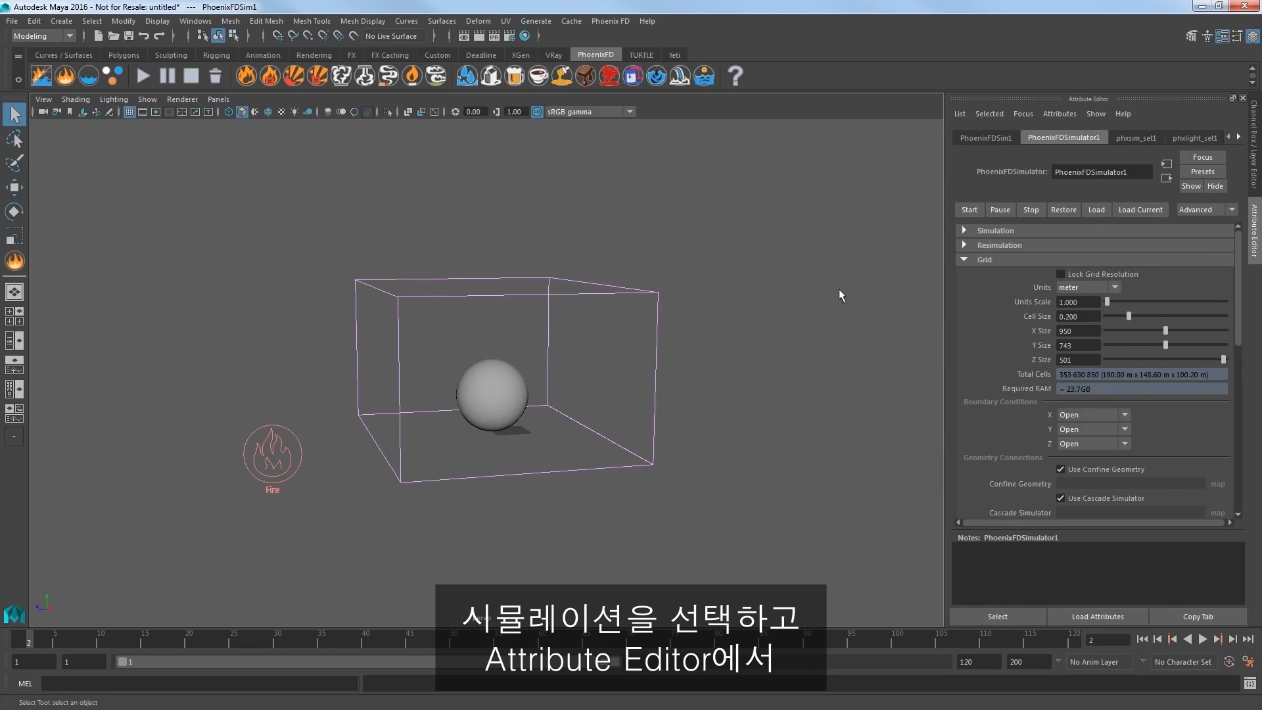
# Turn on Enable Burning under the simulator's Fuel settings and start a simulation run
pyautogui.click(972, 259)
pyautogui.click(980, 288)
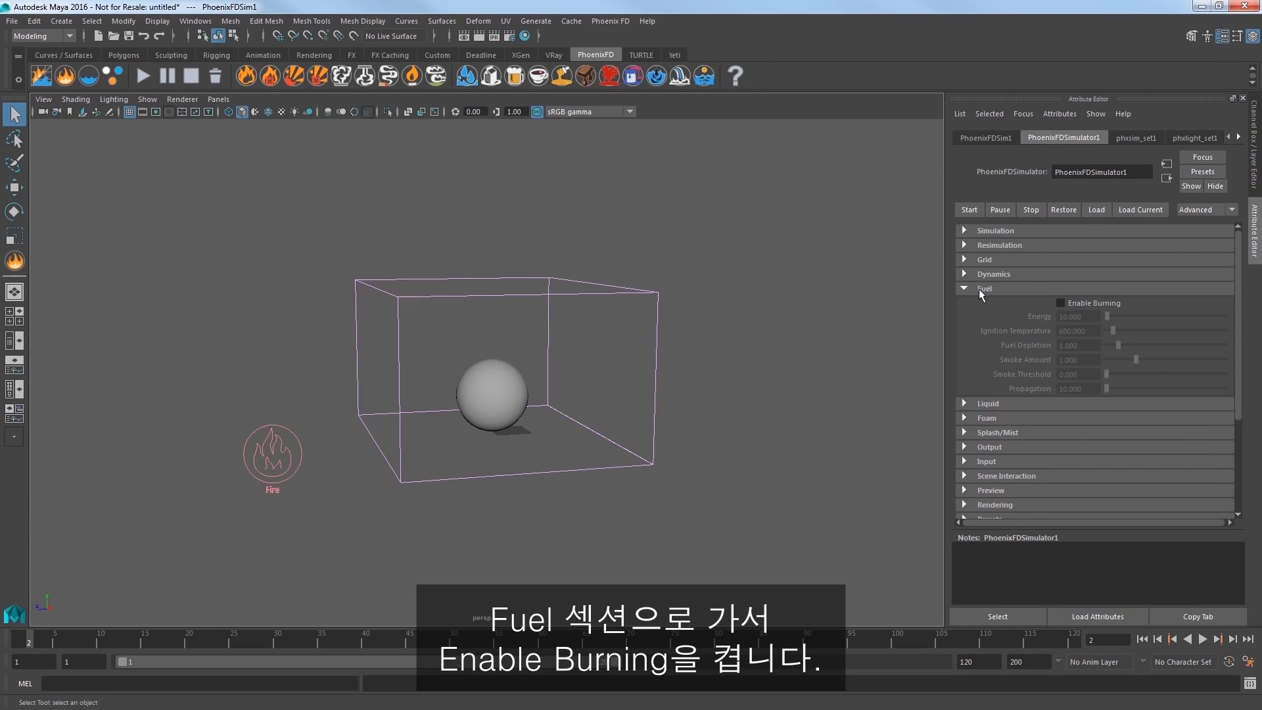
pyautogui.click(1061, 303)
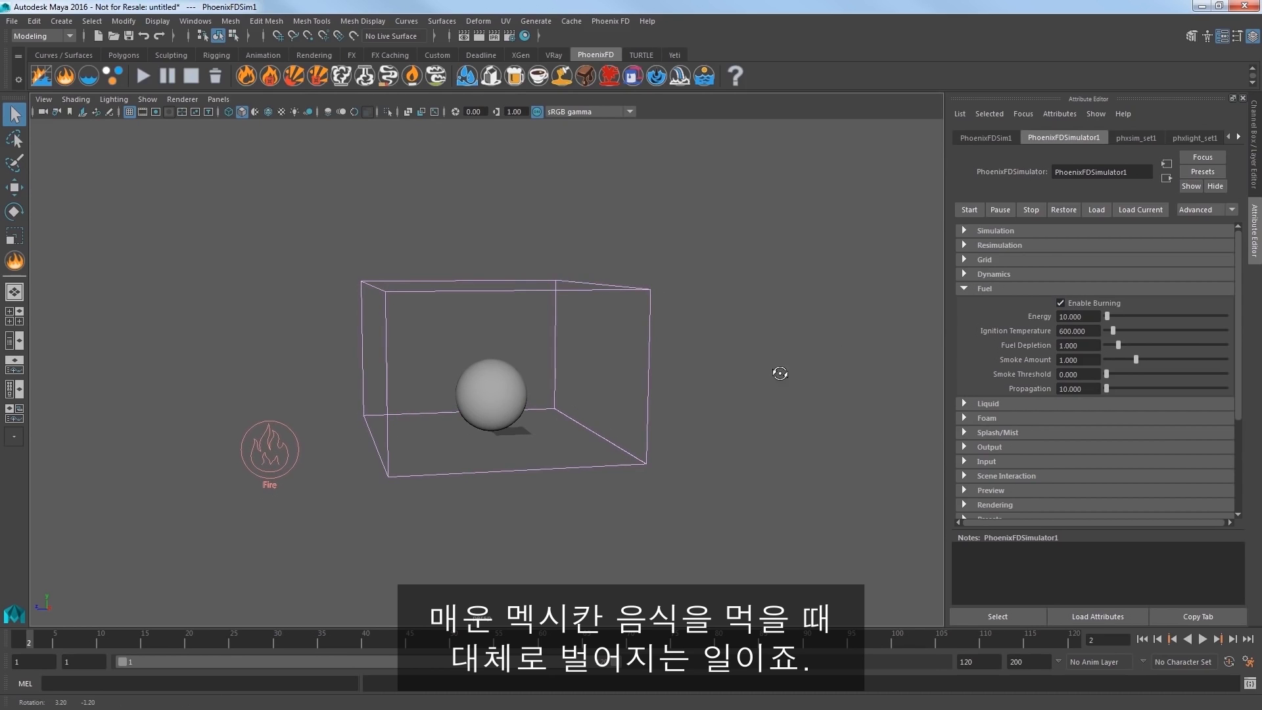
pyautogui.click(142, 78)
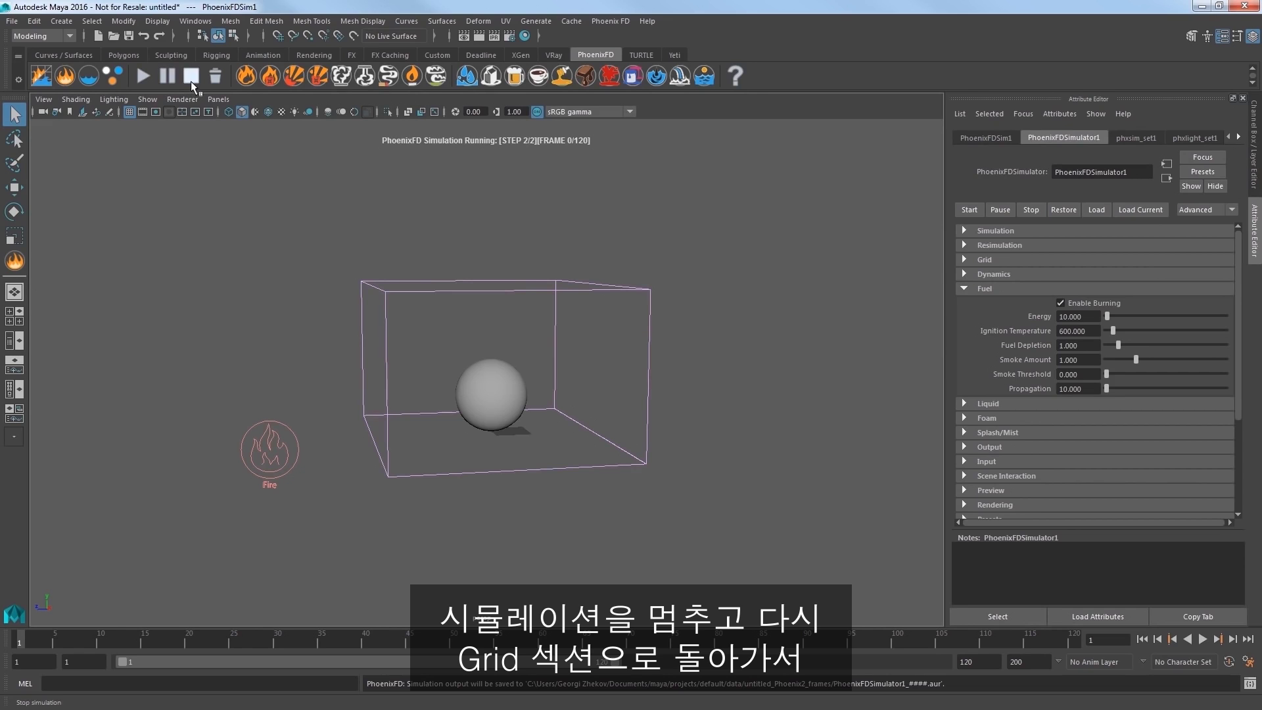
# Set the grid Cell Size to 1.5 (842,391 cells) and stop the test run at frame 6
pyautogui.click(973, 287)
pyautogui.click(985, 260)
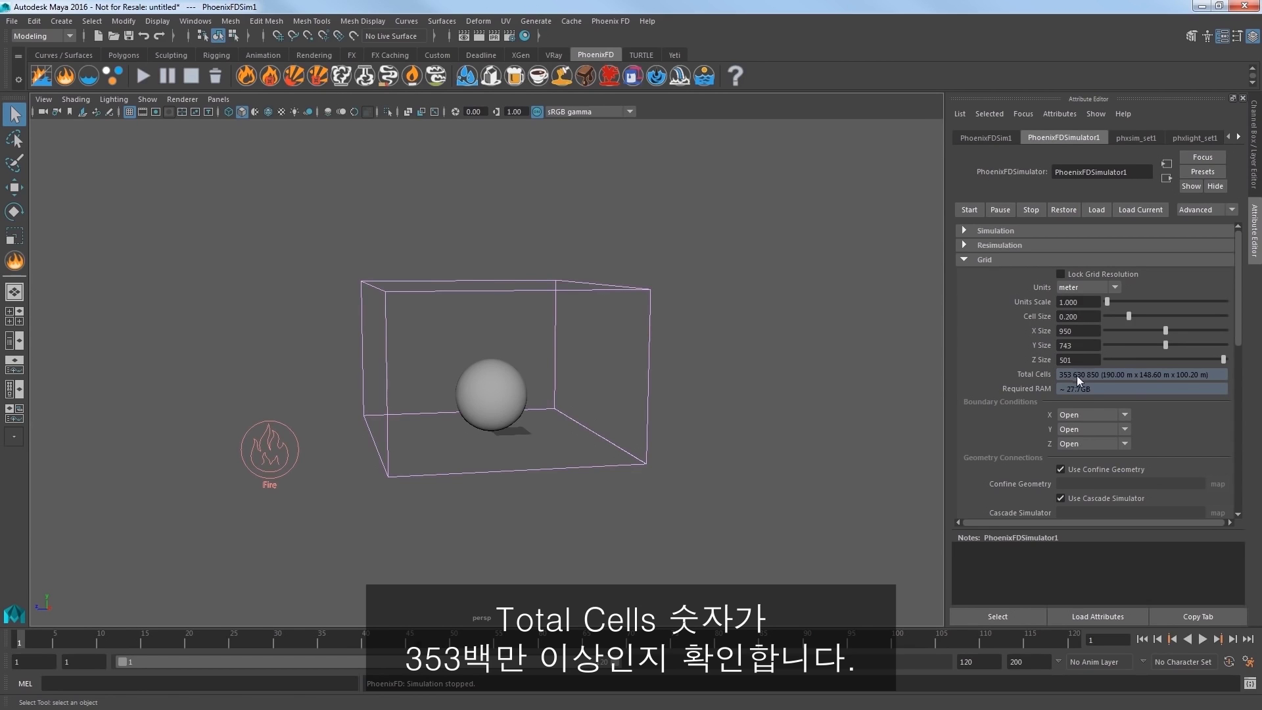
pyautogui.click(1071, 317)
pyautogui.write('1.5')
pyautogui.press('Return')
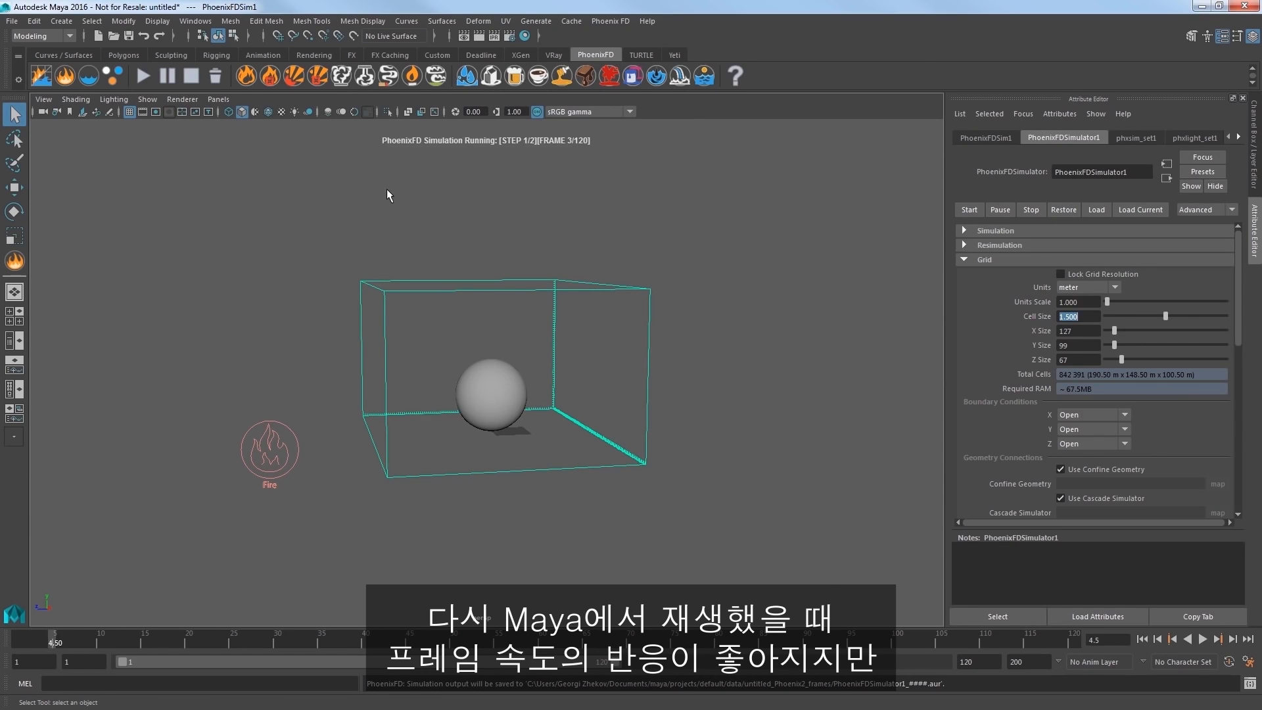
pyautogui.click(192, 74)
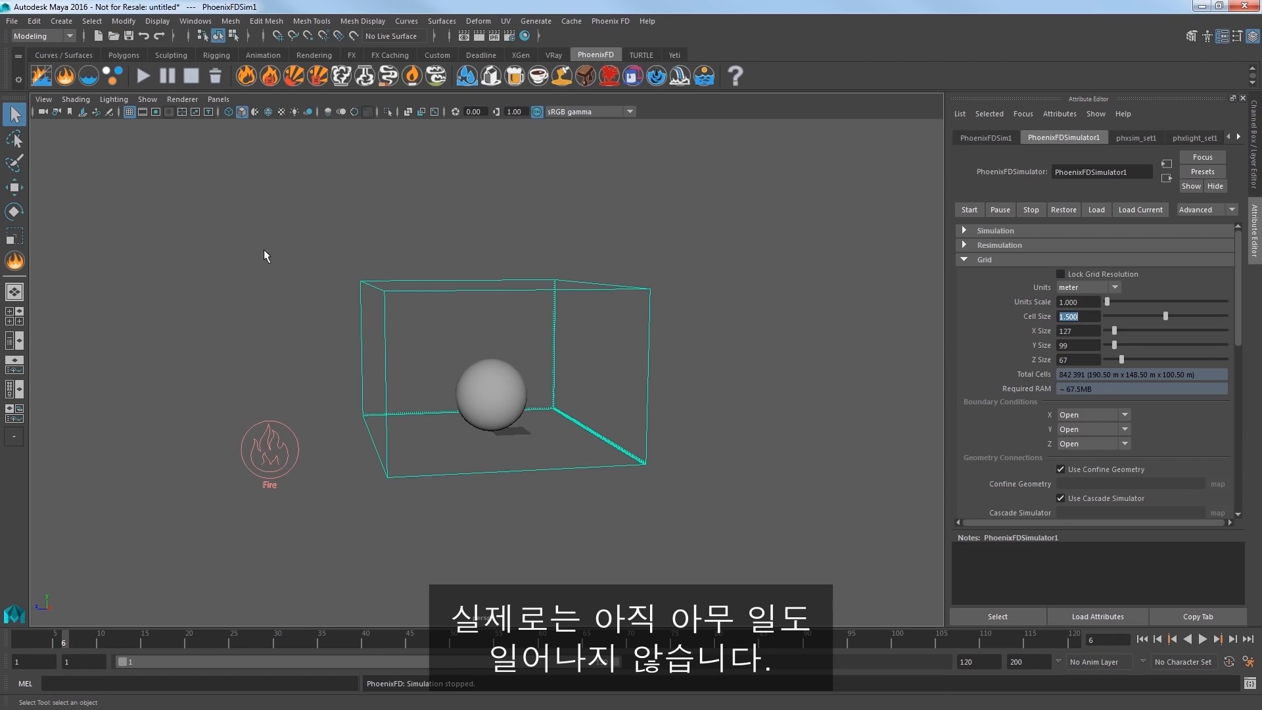
# Set the fuel's Ignition Temperature to 290
pyautogui.click(971, 260)
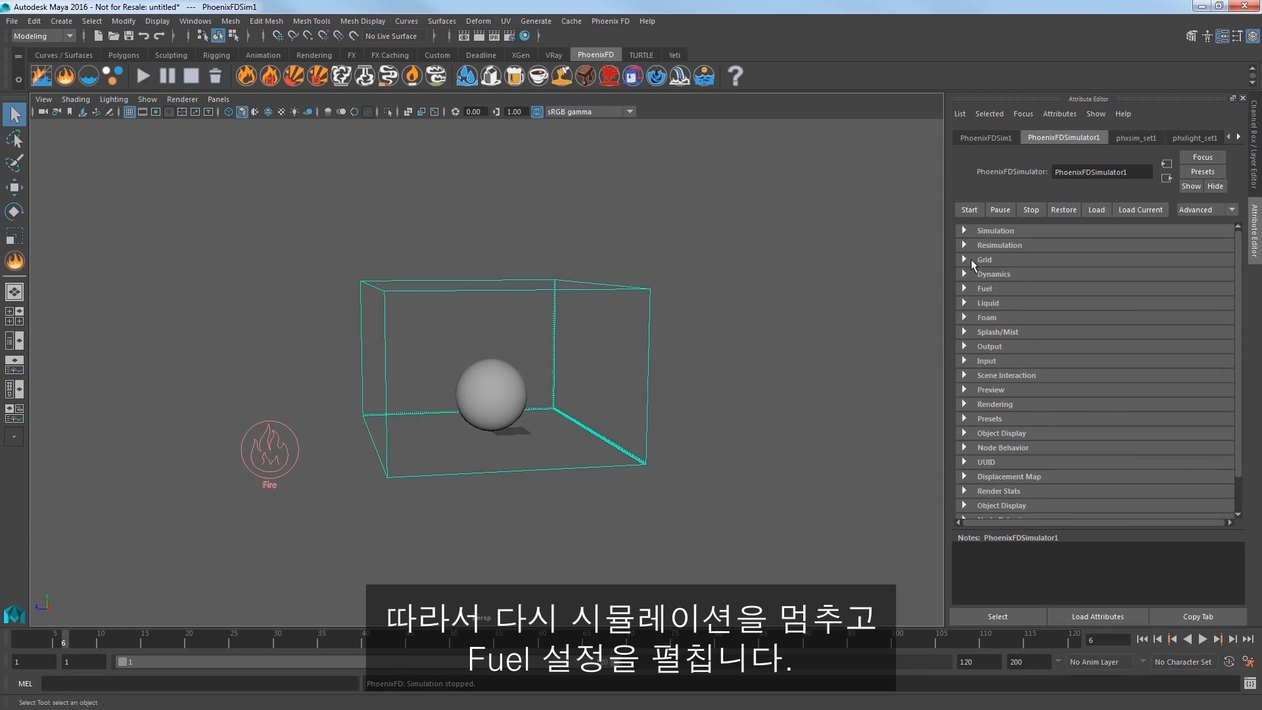
pyautogui.click(986, 289)
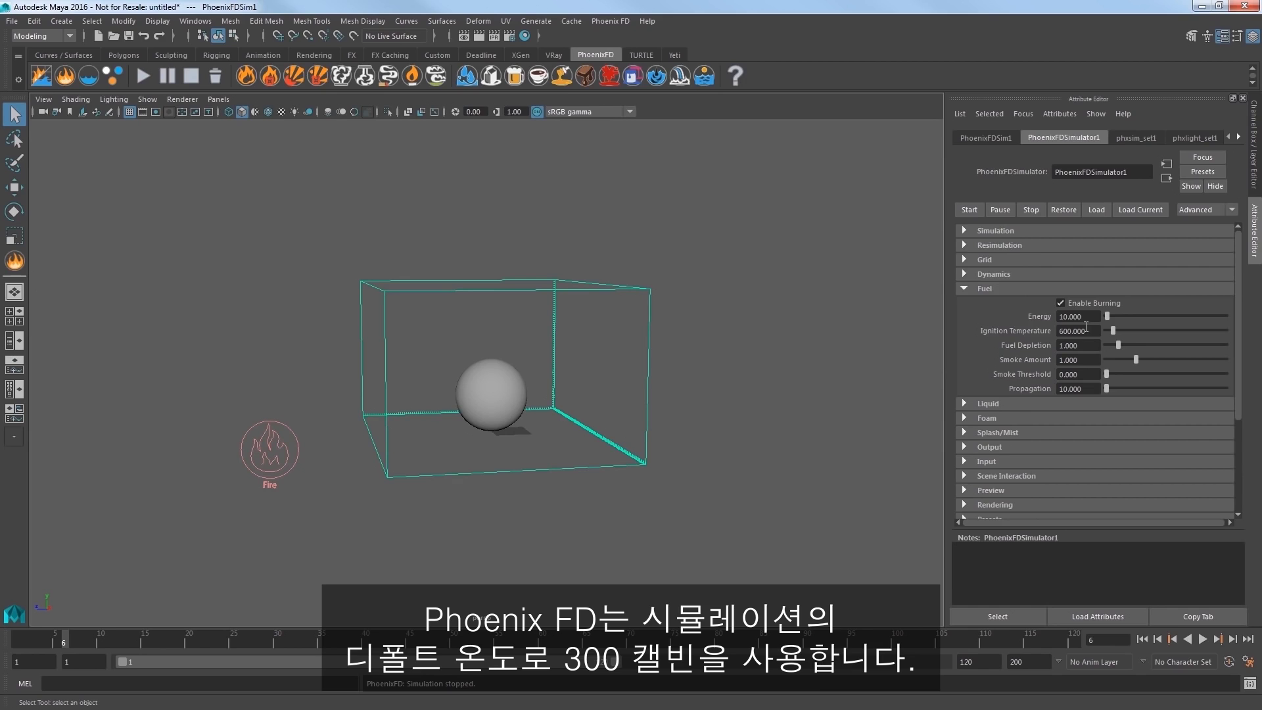
pyautogui.moveTo(1091, 331); pyautogui.dragTo(1034, 331)
pyautogui.write('290')
pyautogui.press('Return')
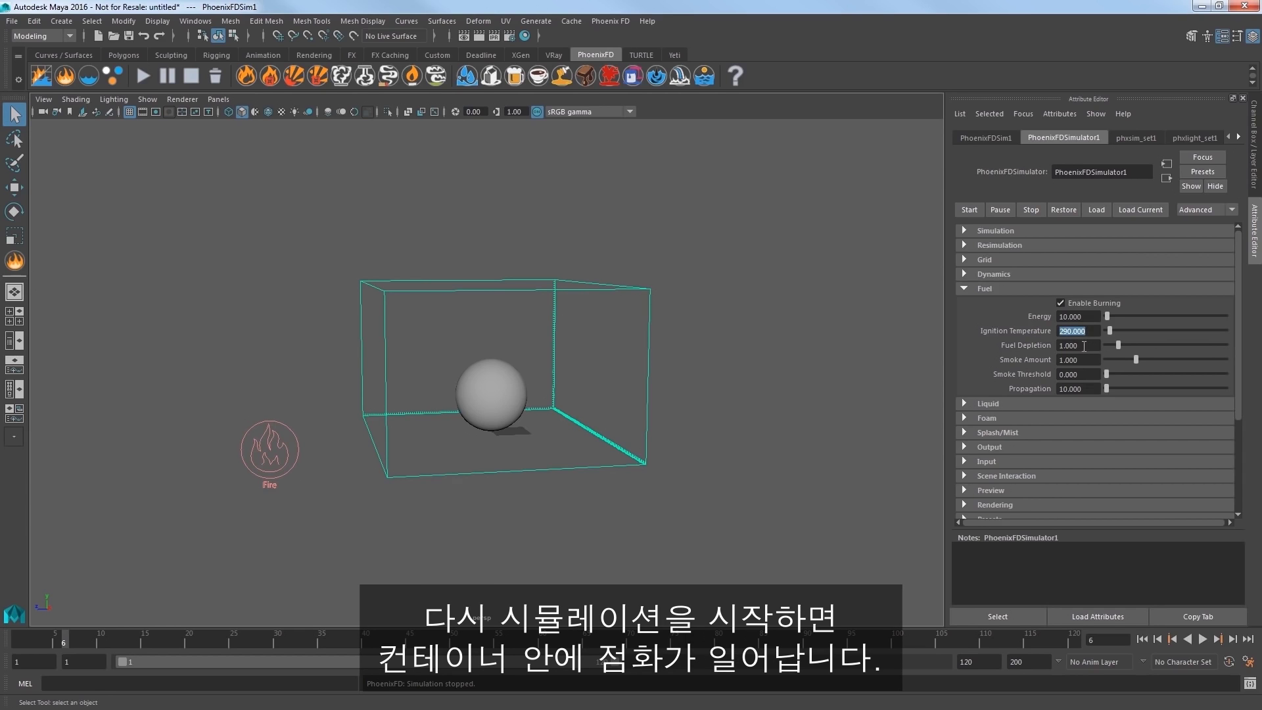
# Rerun the simulation and stop it at frame 9 with fire filling the container
pyautogui.click(143, 73)
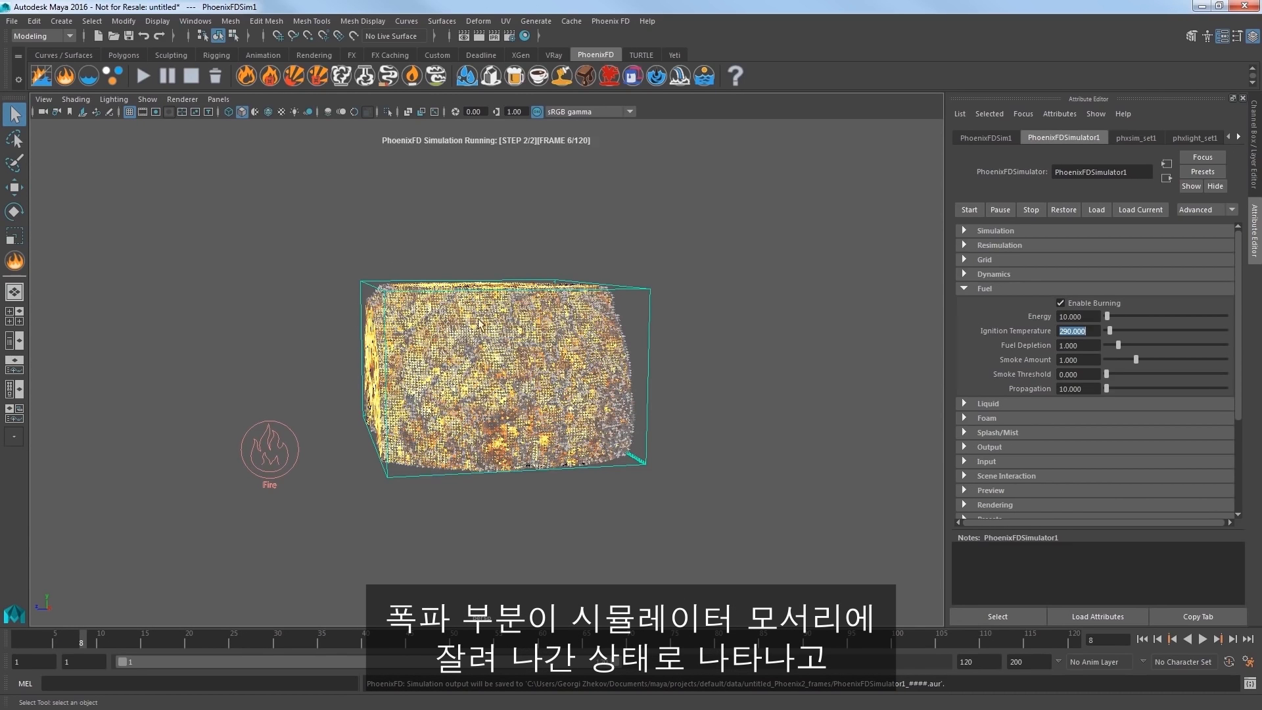
pyautogui.click(192, 75)
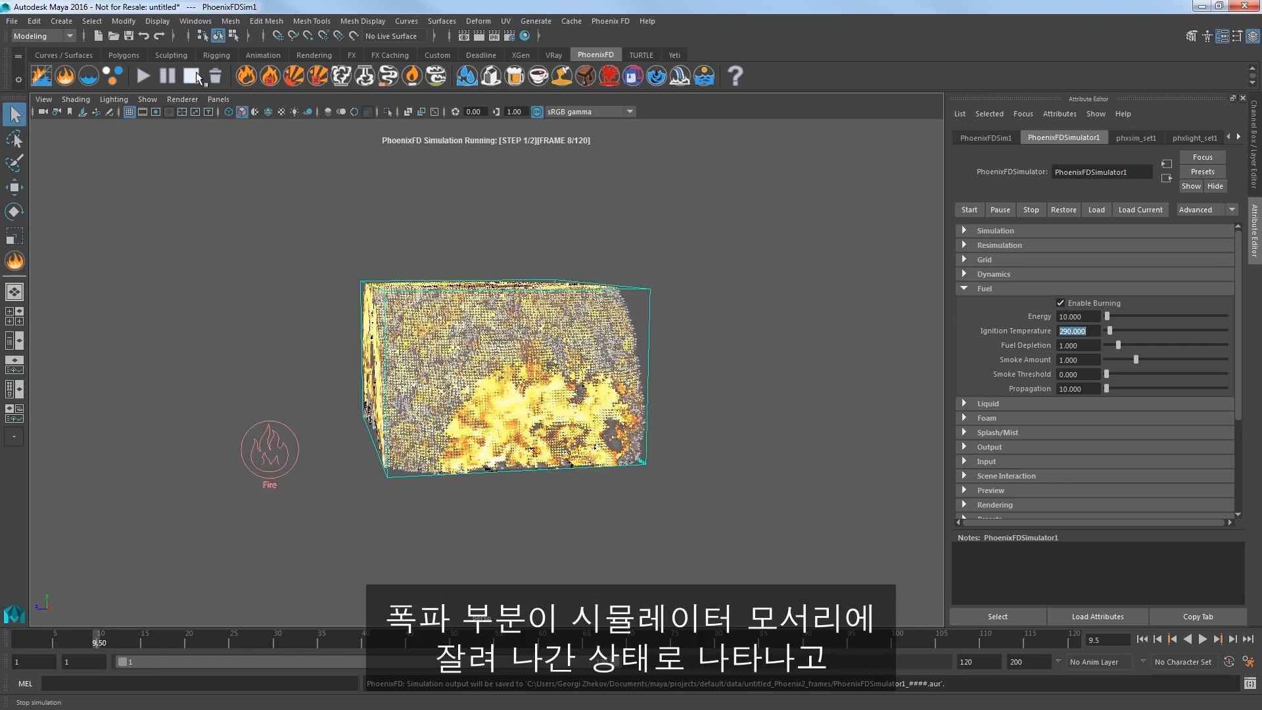
pyautogui.keyDown('alt'); pyautogui.moveTo(358, 370); pyautogui.dragTo(419, 393); pyautogui.keyUp('alt')
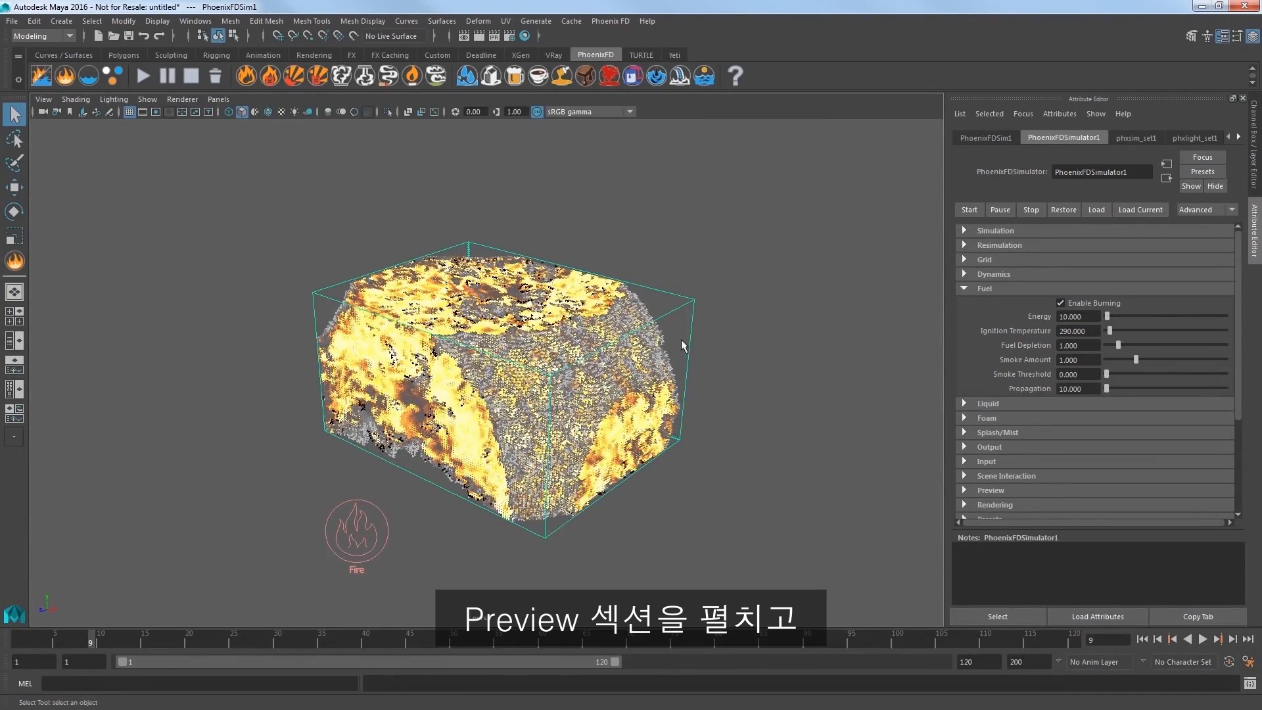
pyautogui.click(968, 288)
# Enable GPU Shade Preview under Preview so the fire shows as a shaded volume
pyautogui.click(986, 389)
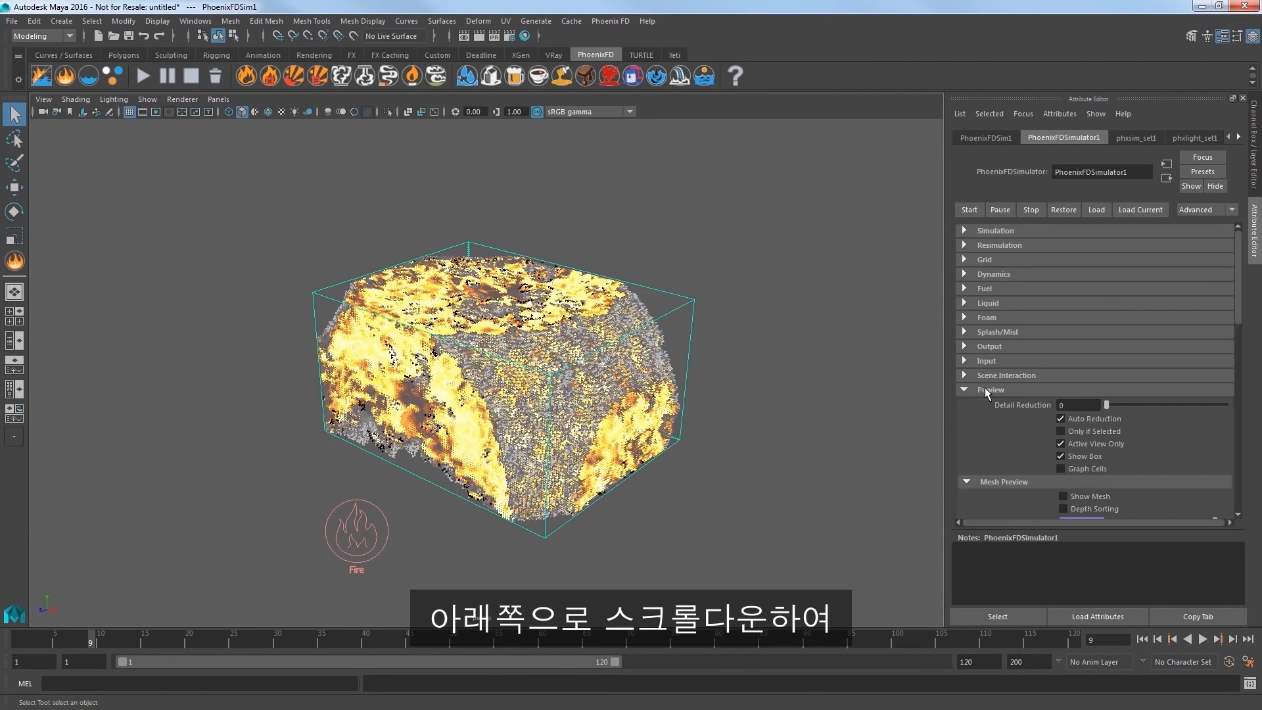
pyautogui.scroll(-10, 1003, 416)
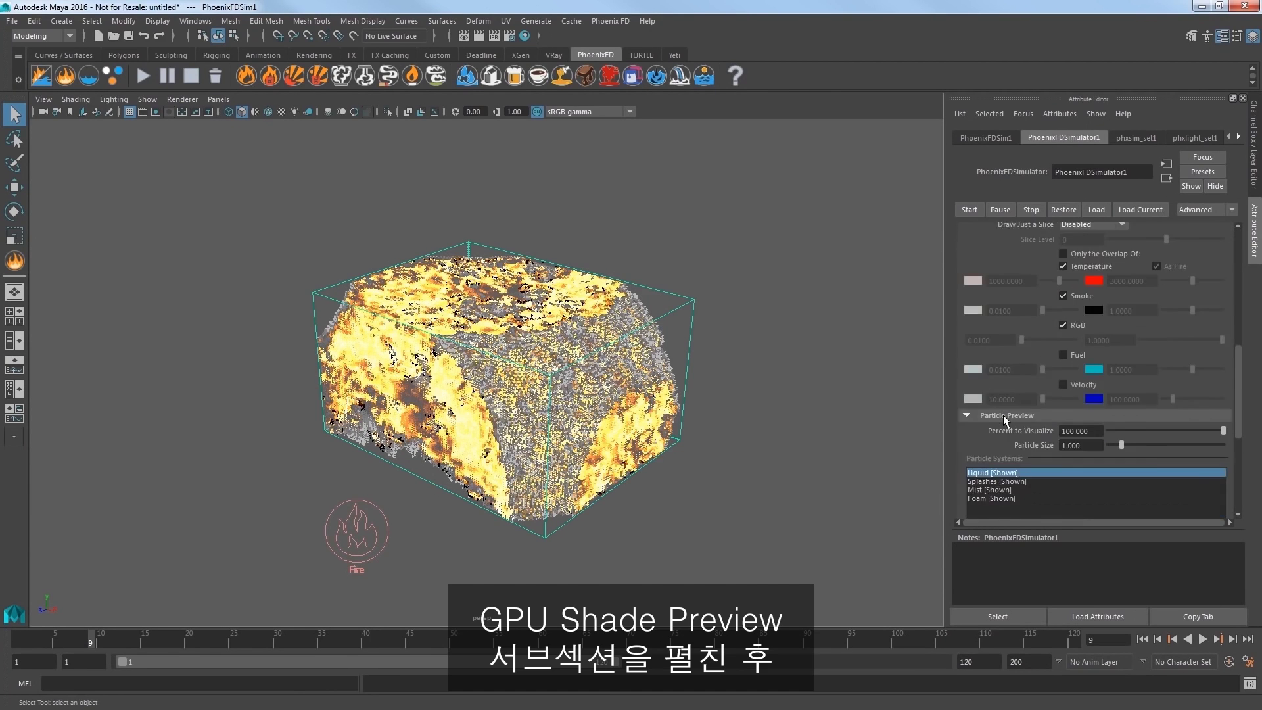
pyautogui.scroll(-2, 1004, 416)
pyautogui.click(999, 414)
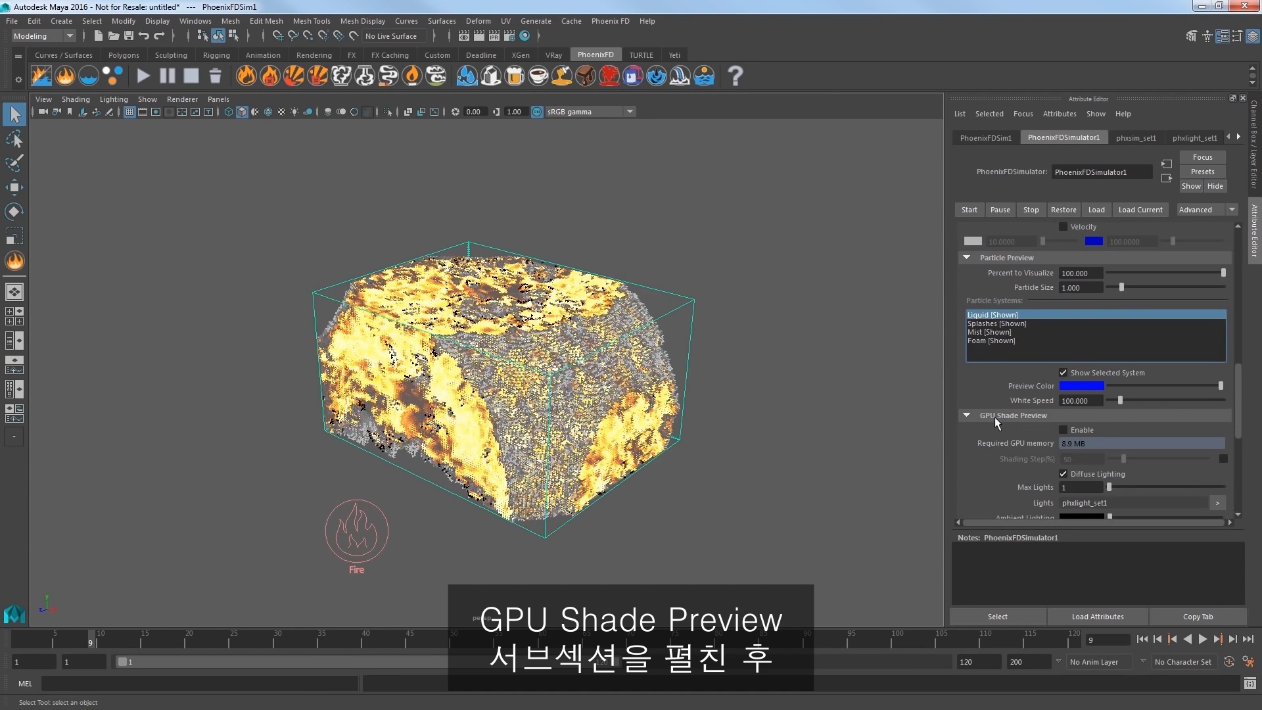
pyautogui.click(1063, 430)
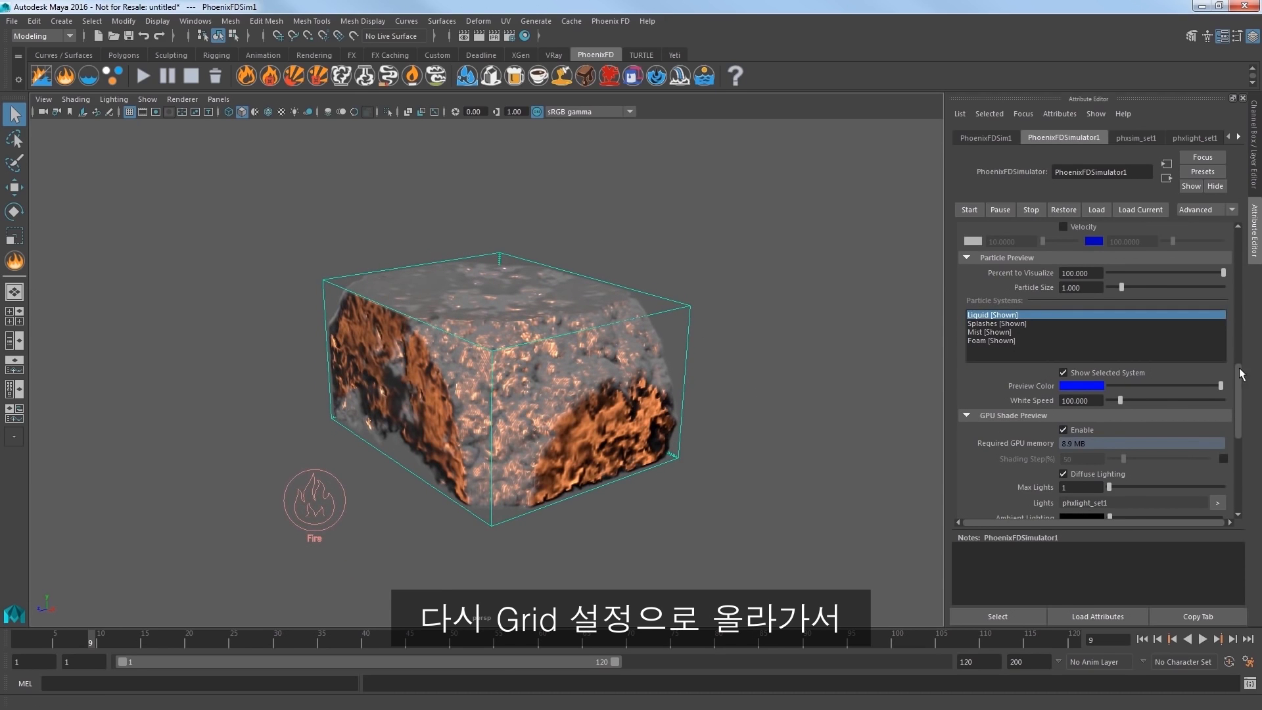
pyautogui.moveTo(1241, 373); pyautogui.dragTo(1232, 251)
pyautogui.click(984, 244)
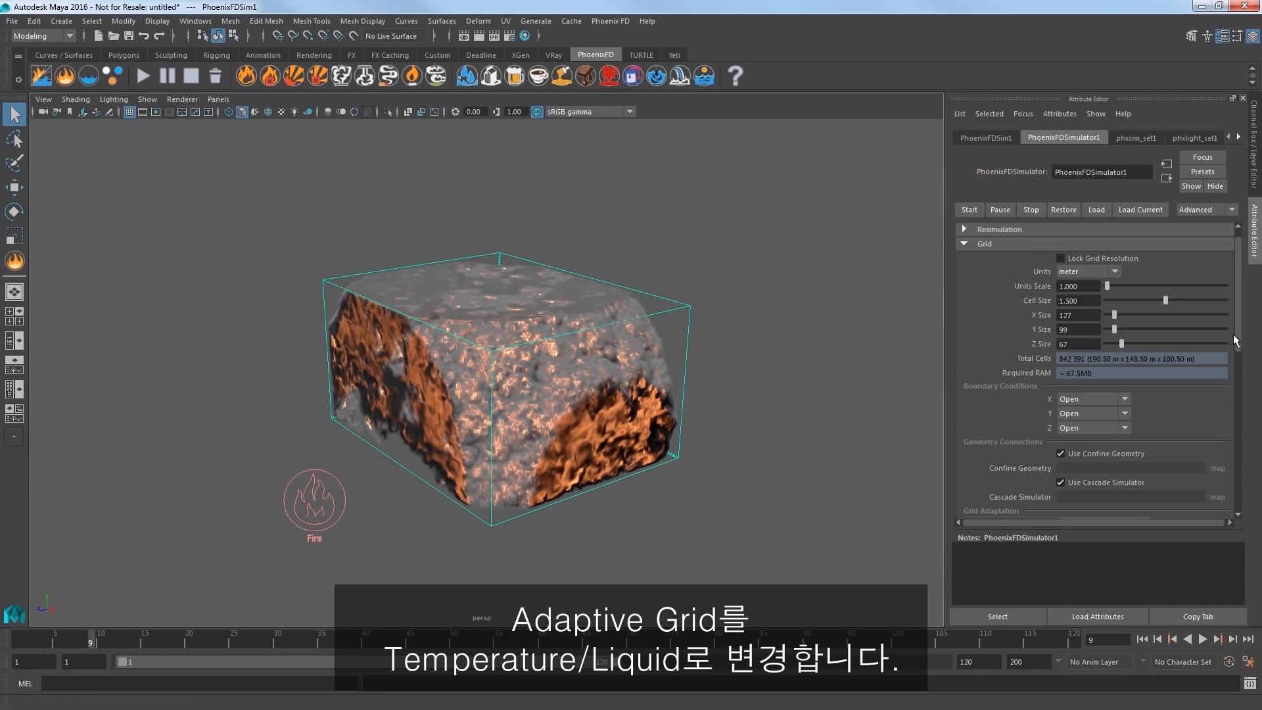
# Set Adaptive Grid to Temperature/Liquid with a Threshold of 800
pyautogui.scroll(-5, 1232, 348)
pyautogui.click(1080, 383)
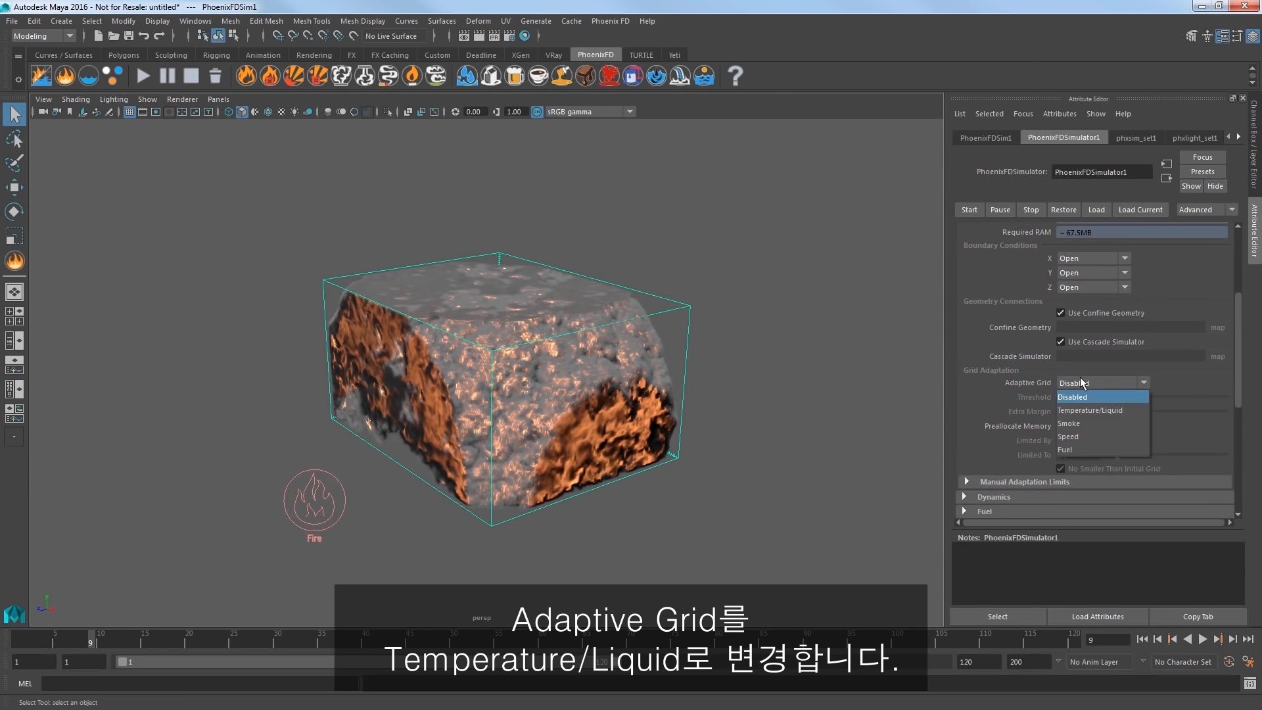
pyautogui.click(1083, 412)
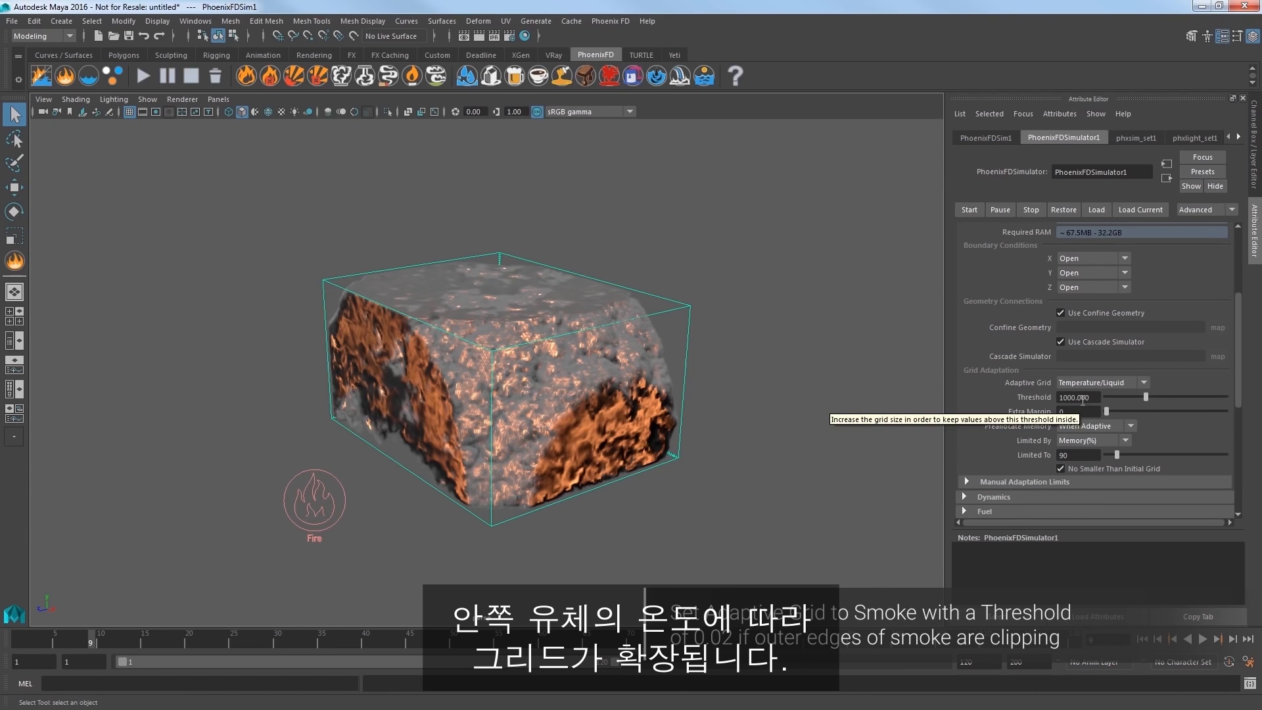
pyautogui.click(1076, 398)
pyautogui.write('800')
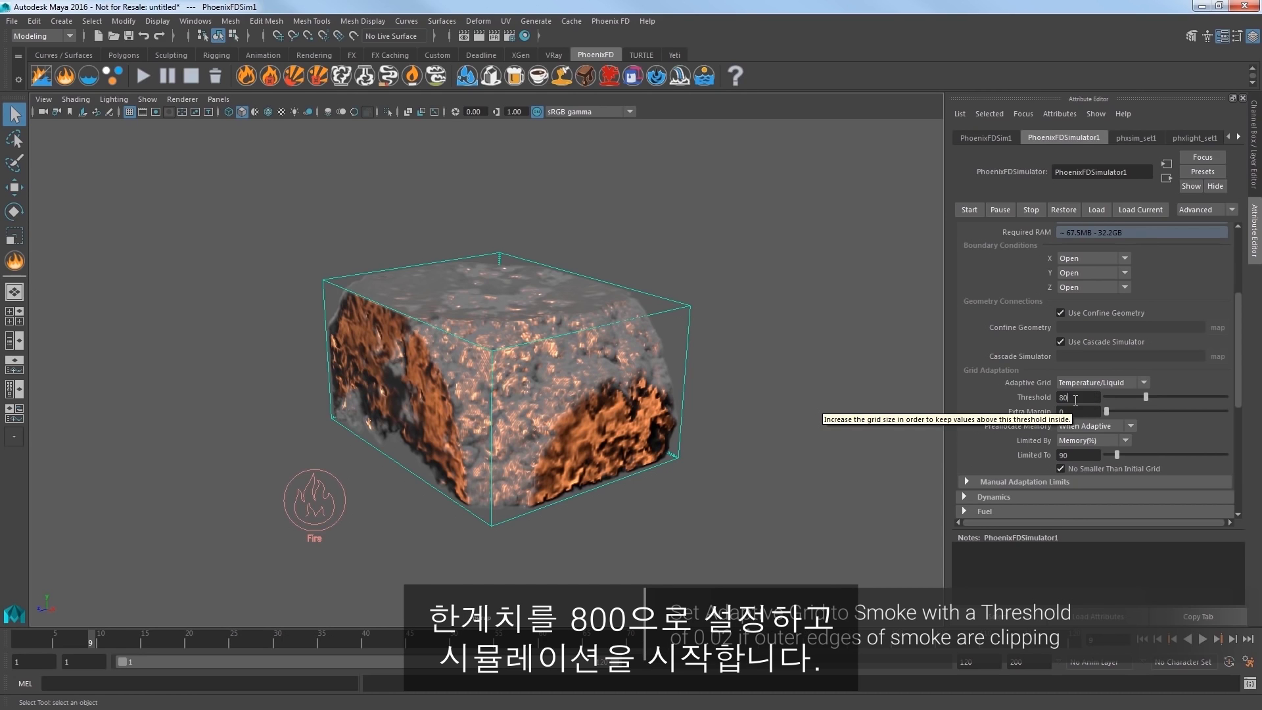
pyautogui.press('Return')
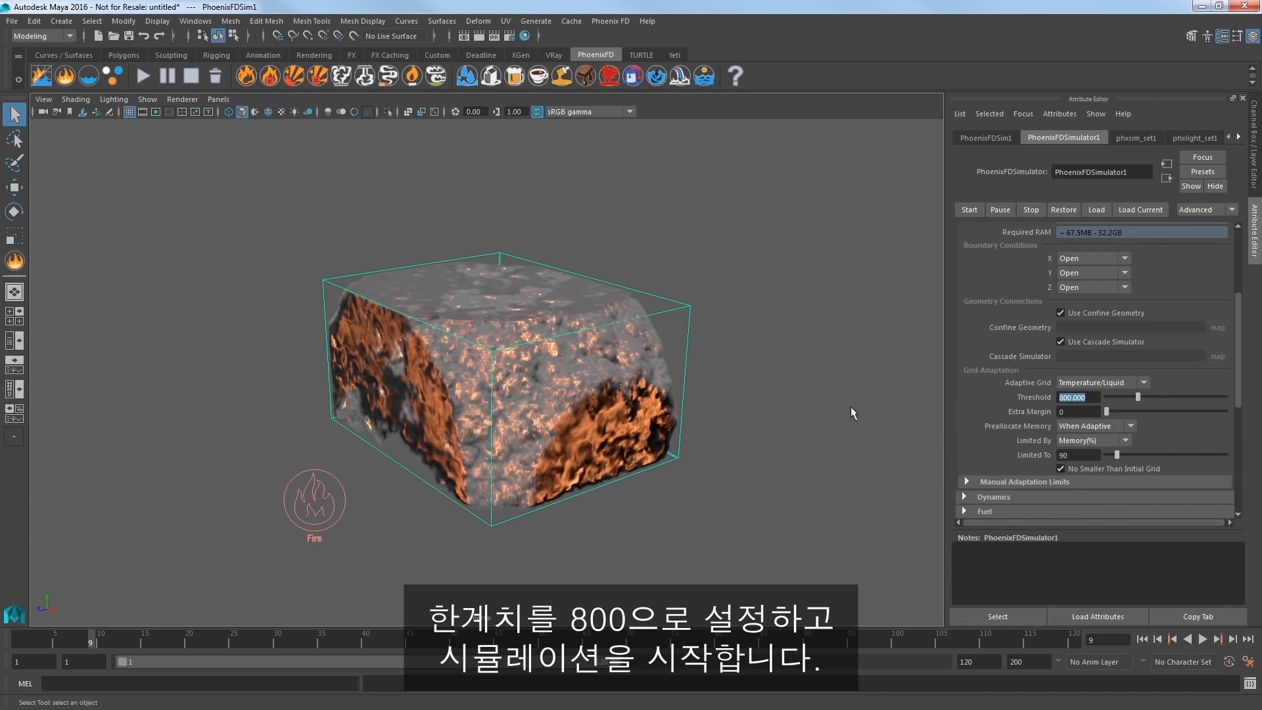
# Rerun the simulation, stop it, and return to the start of playback
pyautogui.click(144, 76)
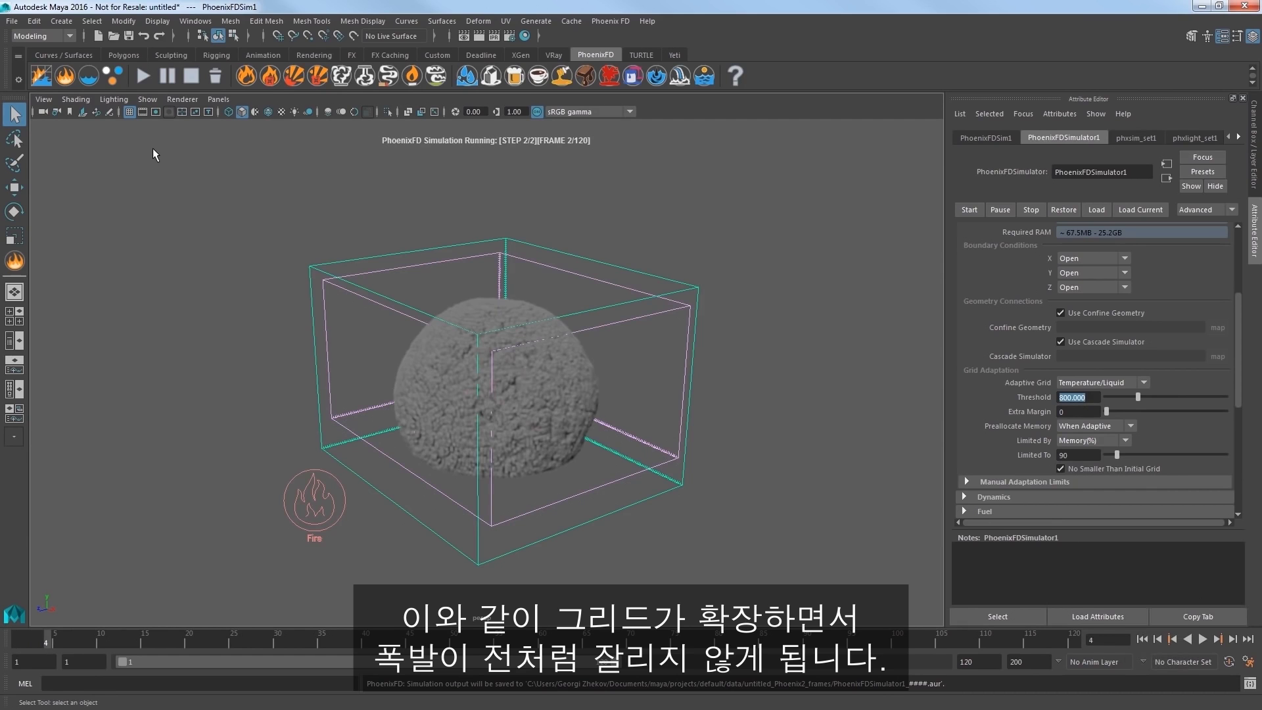
pyautogui.keyDown('alt'); pyautogui.moveTo(153, 147); pyautogui.dragTo(171, 183); pyautogui.keyUp('alt')
pyautogui.keyDown('alt'); pyautogui.moveTo(408, 435); pyautogui.dragTo(275, 347); pyautogui.keyUp('alt')
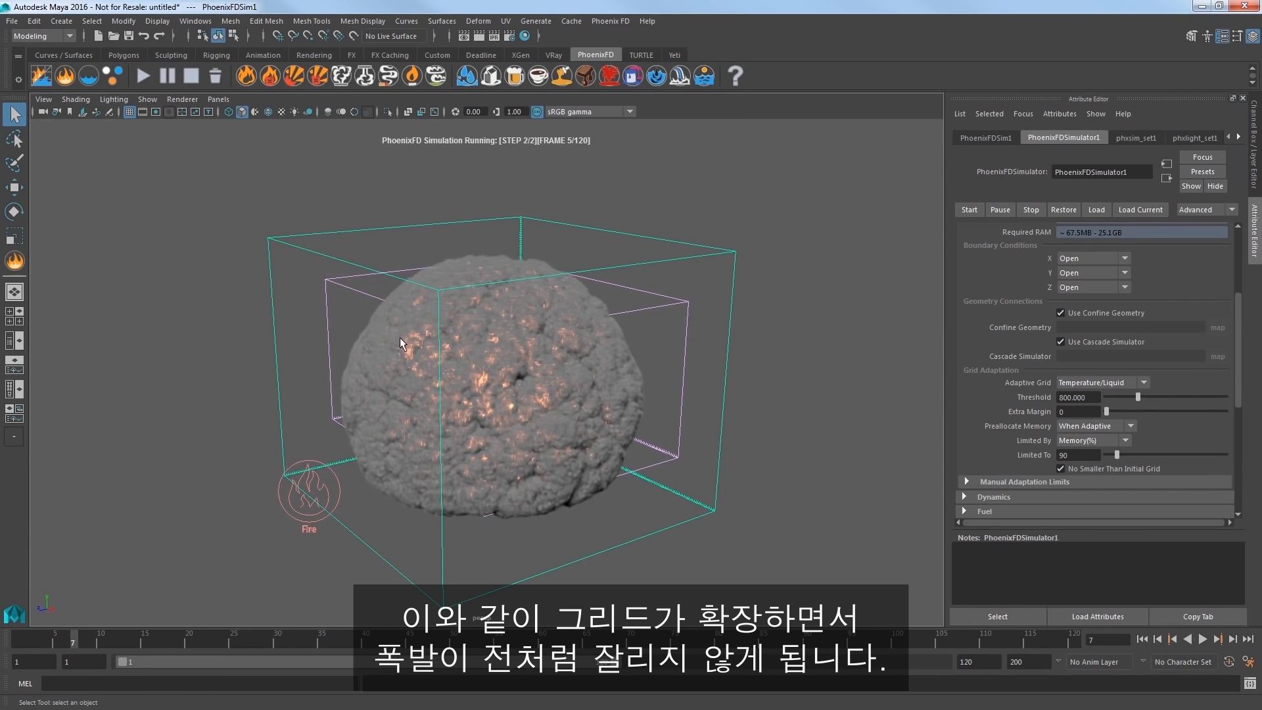
pyautogui.click(190, 77)
pyautogui.click(1142, 638)
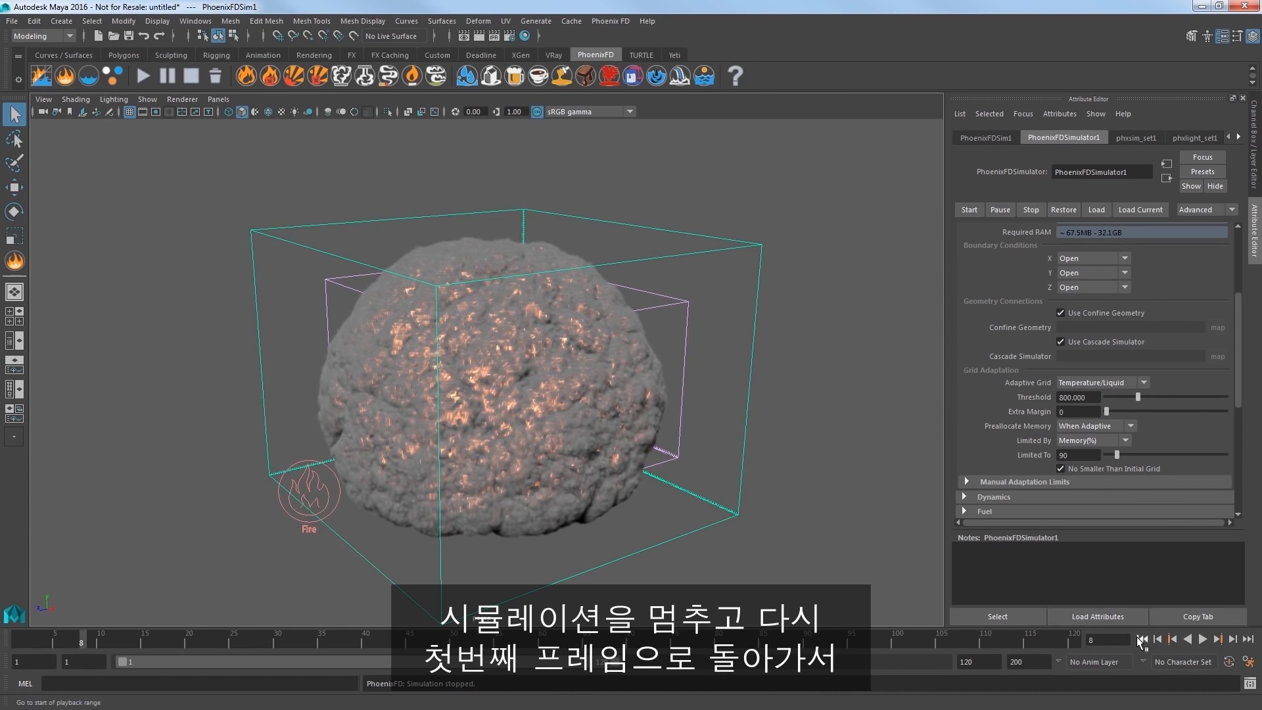
# Set the Y boundary to Jammed(-) and rerun the simulation until frame 12
pyautogui.click(1091, 273)
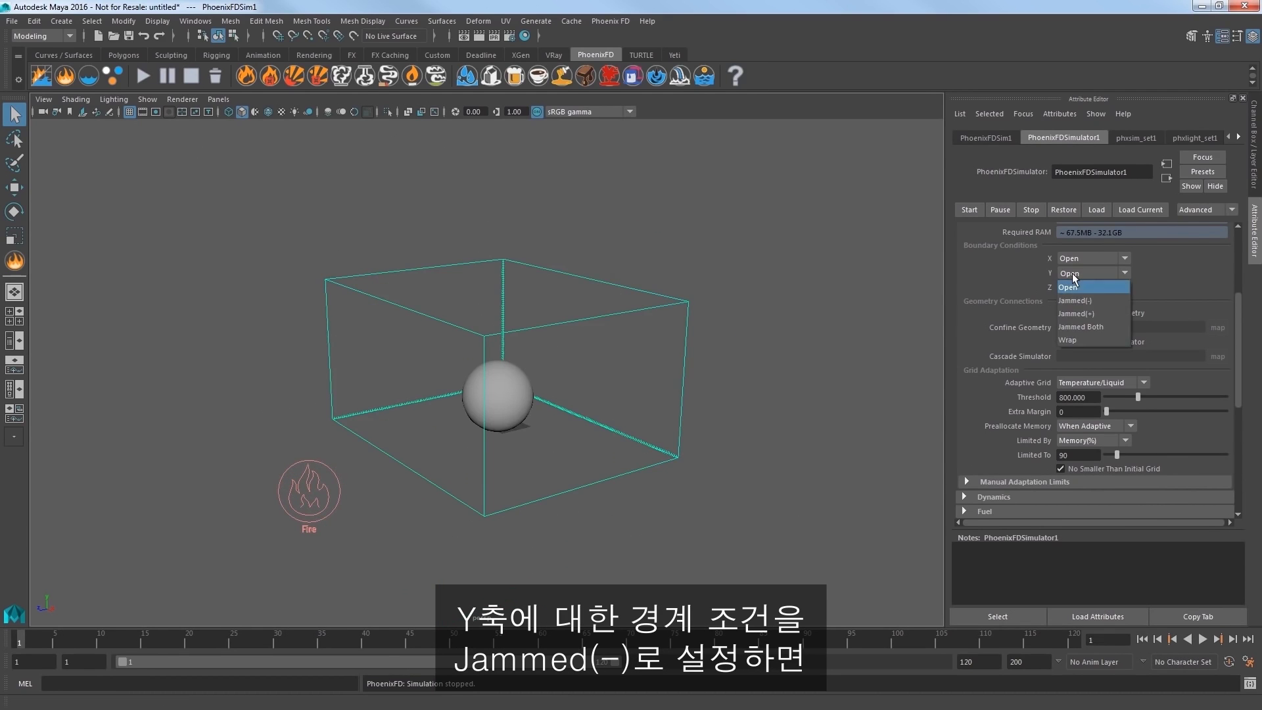
pyautogui.click(1079, 301)
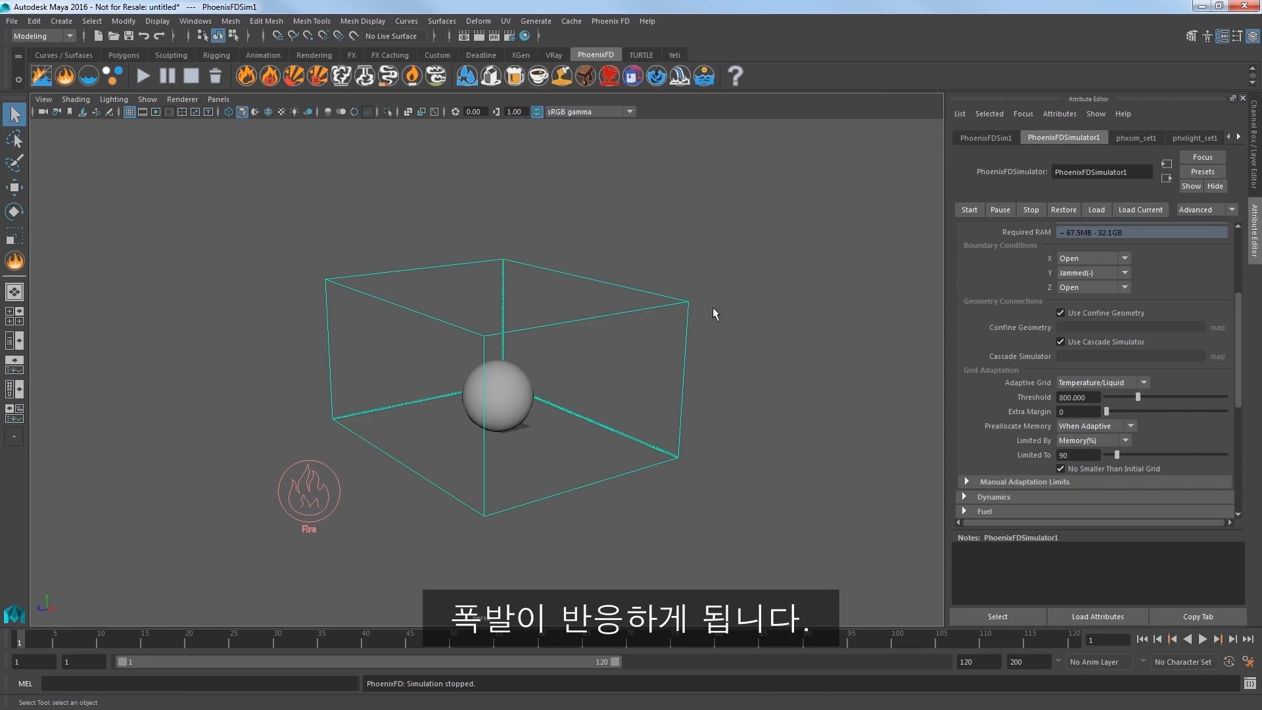
pyautogui.click(142, 77)
pyautogui.click(145, 76)
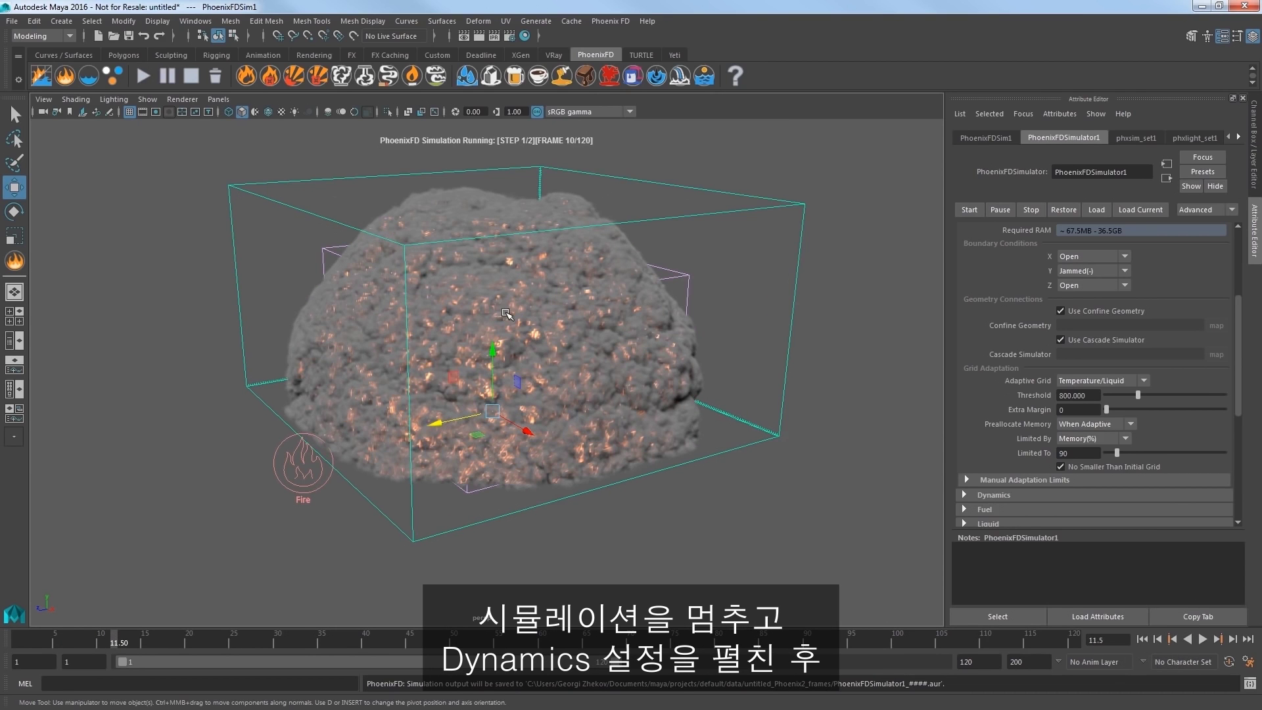
pyautogui.click(192, 76)
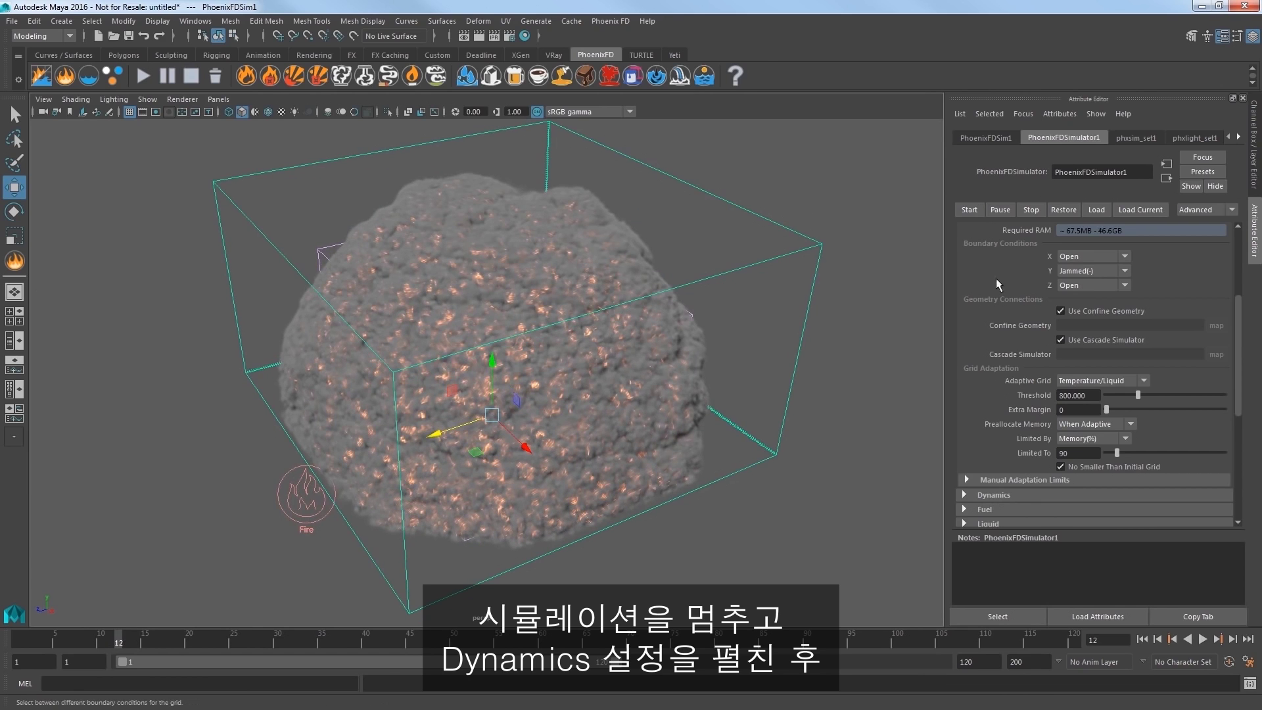
# Set the Dynamics conservation Quality to 80
pyautogui.scroll(-4, 986, 283)
pyautogui.click(990, 338)
pyautogui.scroll(-5, 991, 345)
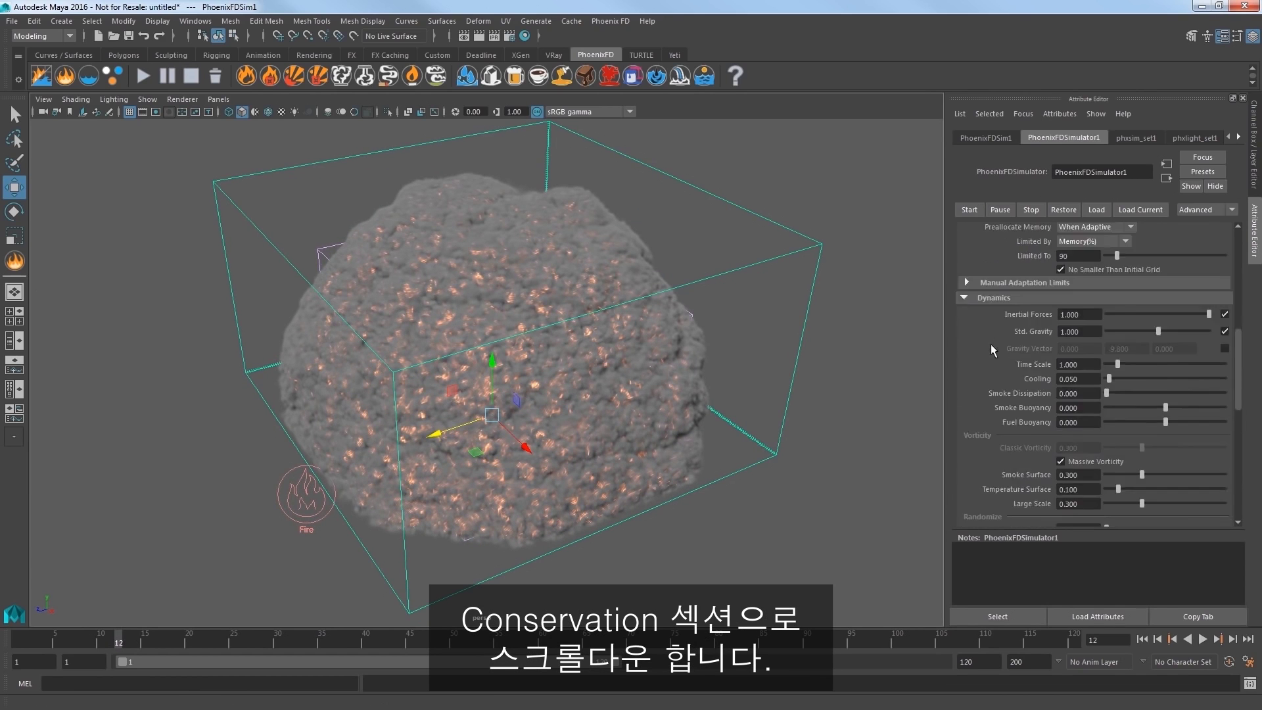
pyautogui.scroll(-1, 991, 345)
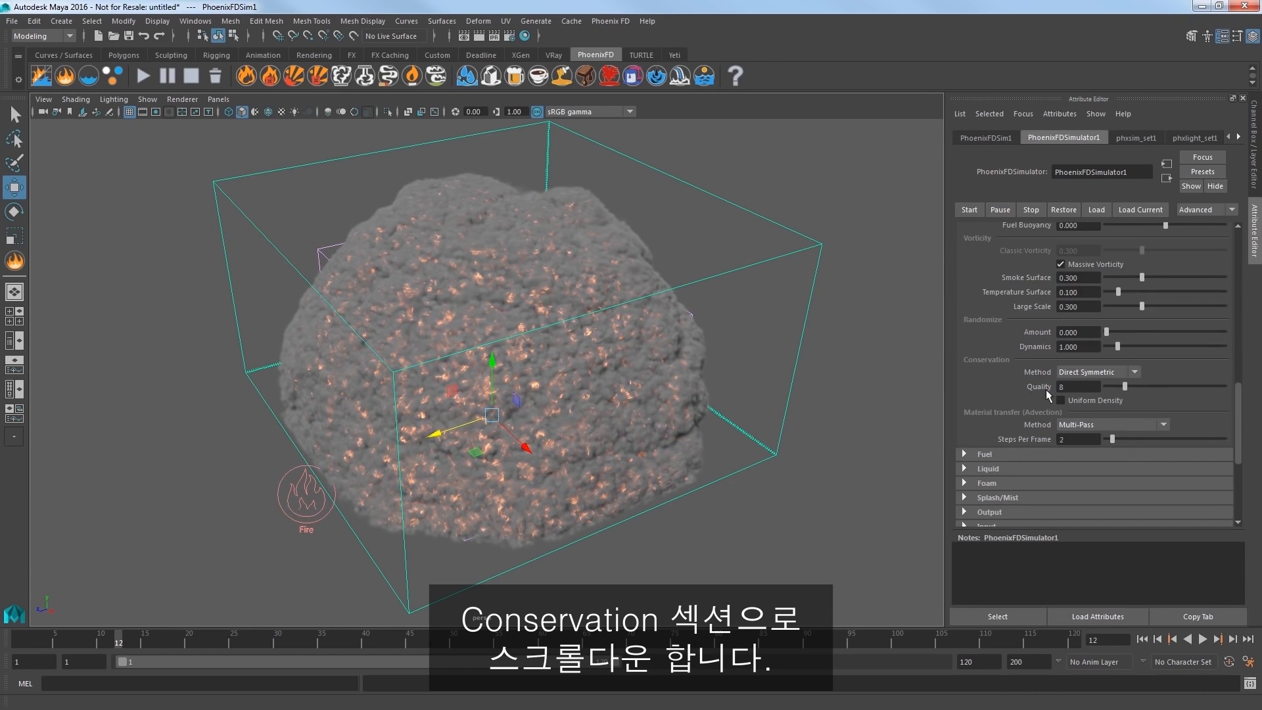
pyautogui.click(1068, 388)
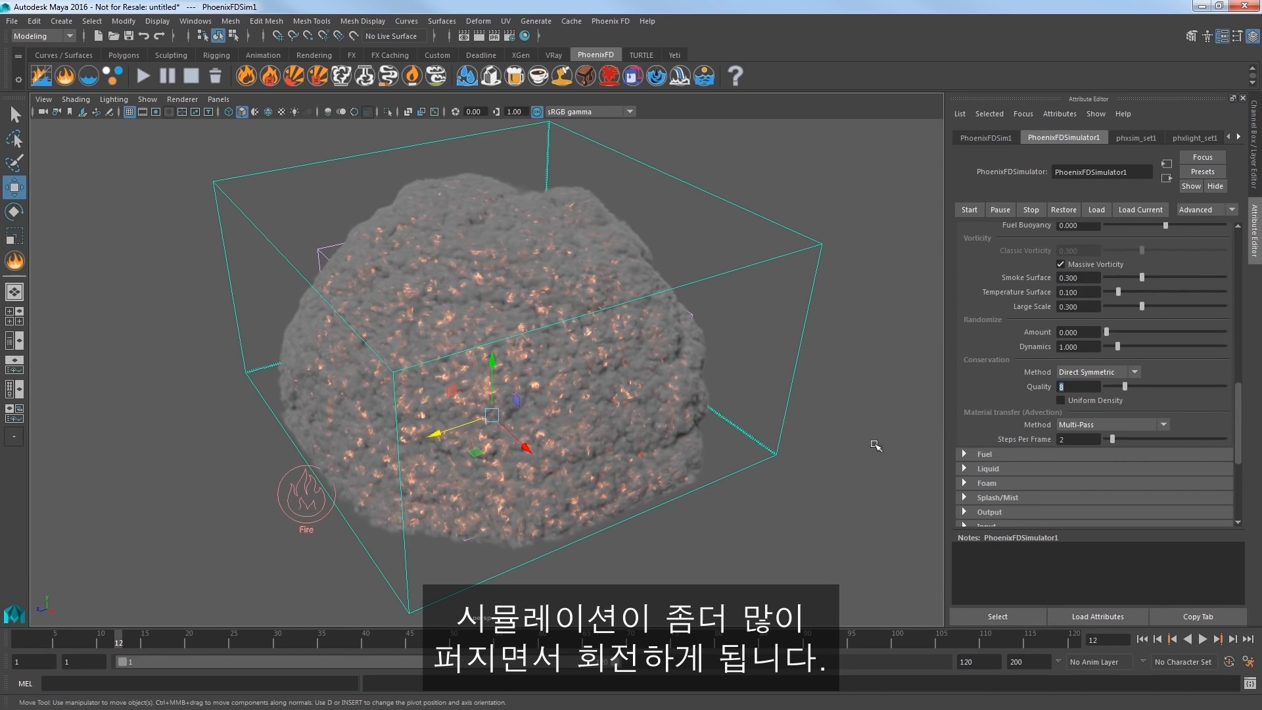
pyautogui.keyDown('alt'); pyautogui.moveTo(886, 439); pyautogui.dragTo(847, 440); pyautogui.keyUp('alt')
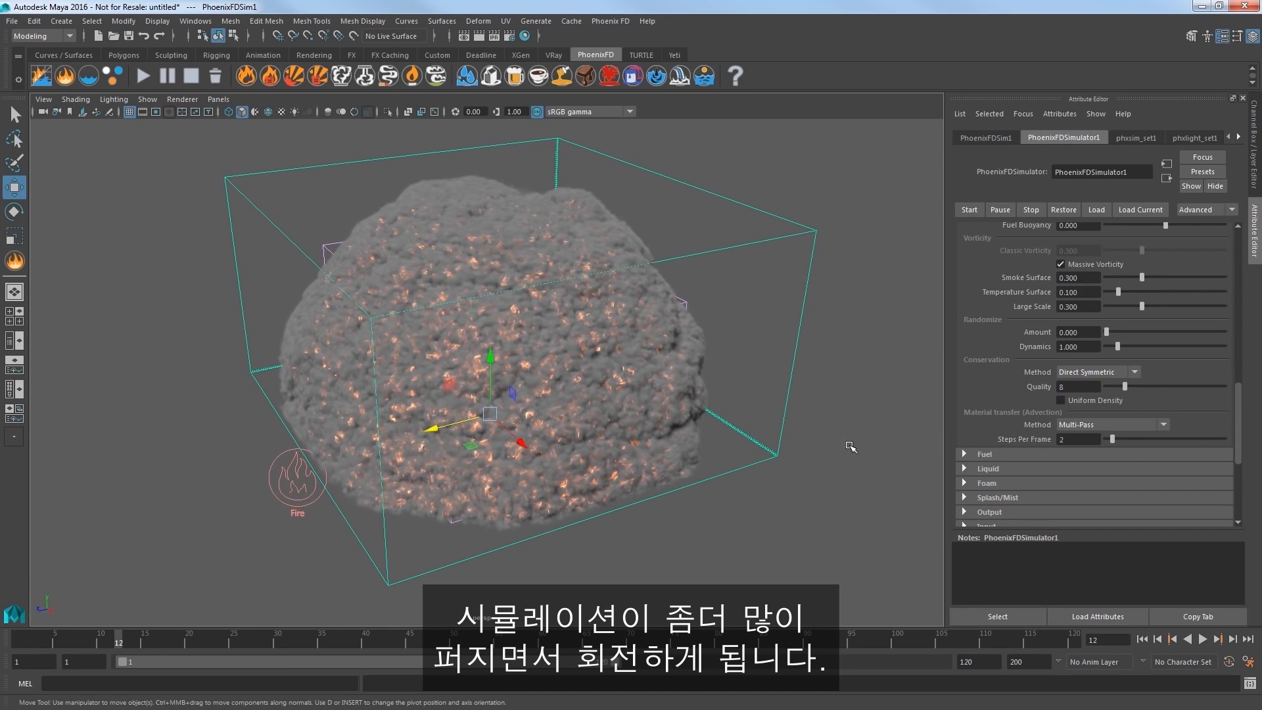
pyautogui.doubleClick(1072, 386)
pyautogui.write('80')
pyautogui.press('Return')
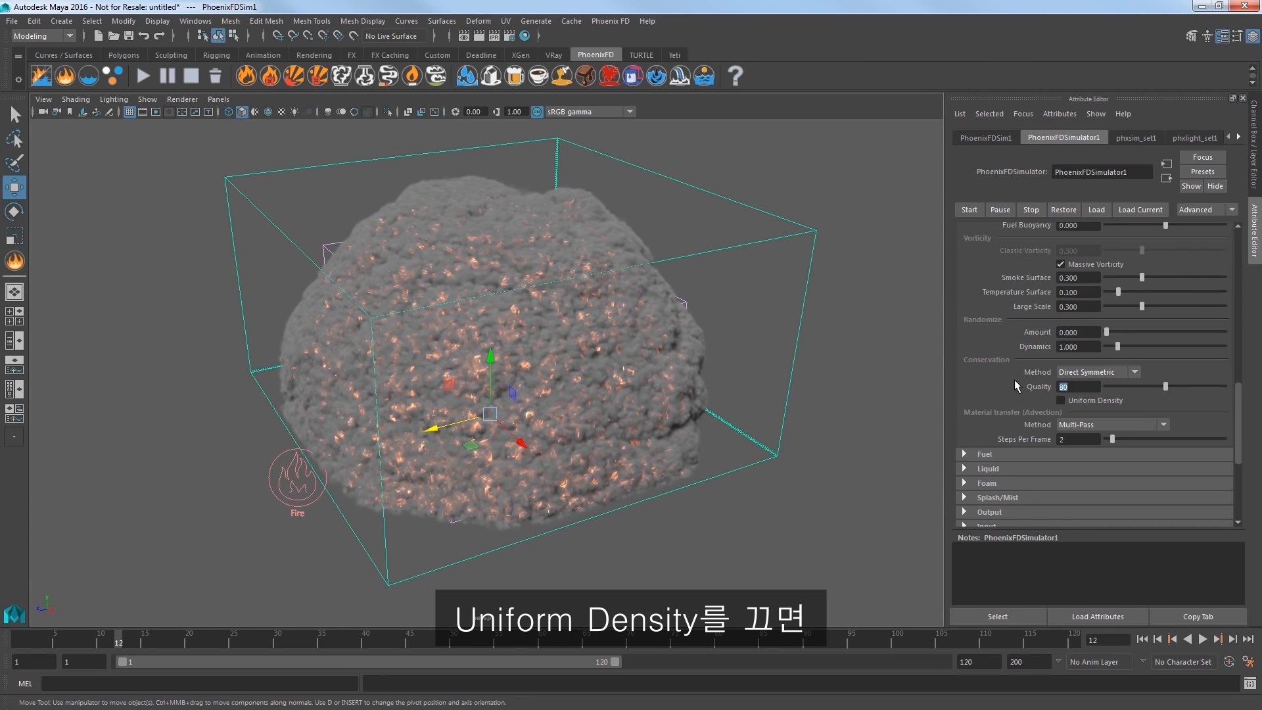
# Turn on Uniform Density and set Steps Per Frame to 1
pyautogui.click(1061, 401)
pyautogui.doubleClick(1068, 439)
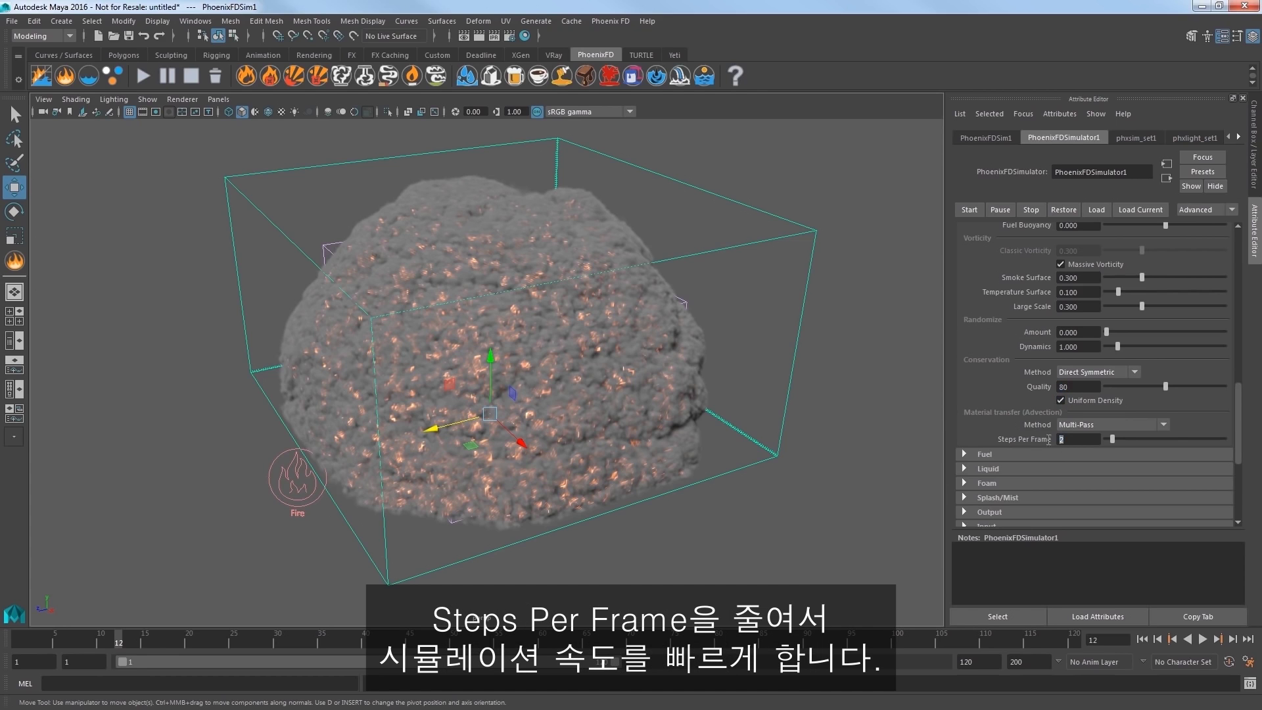
pyautogui.write('1')
pyautogui.press('Return')
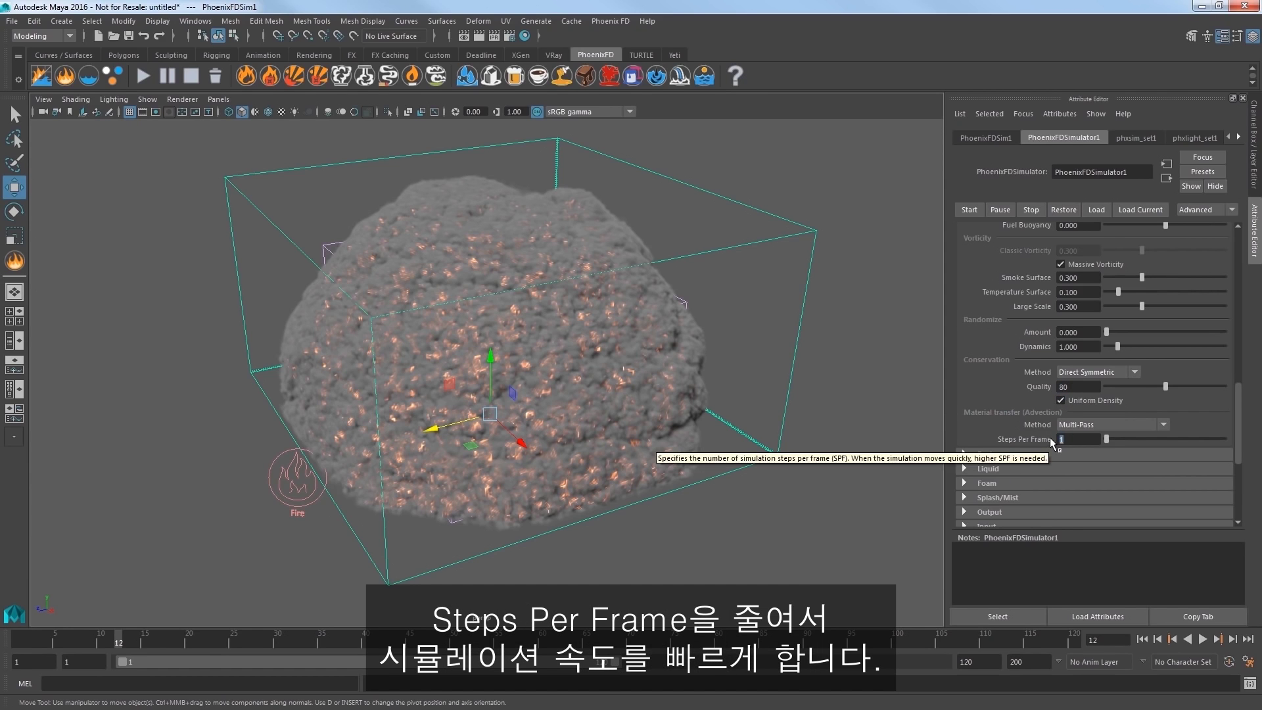
# Rerun the simulation and stop it at frame 10
pyautogui.click(142, 76)
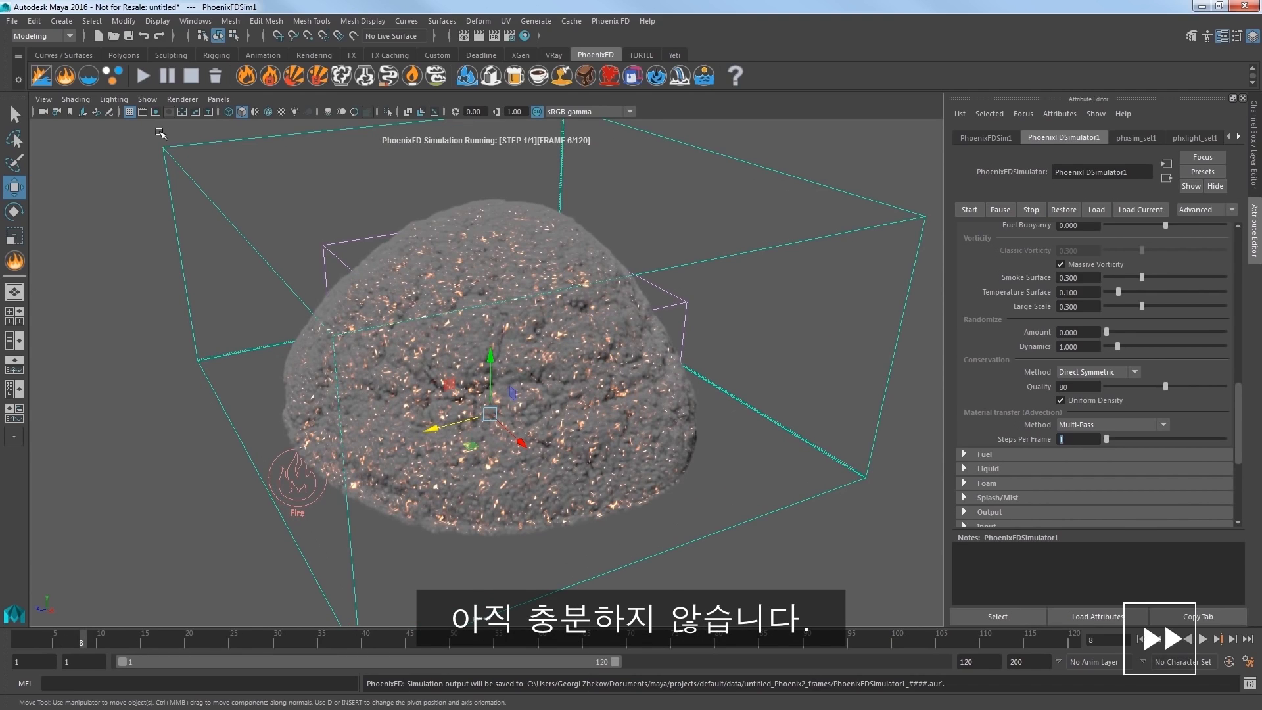
pyautogui.keyDown('alt'); pyautogui.moveTo(265, 274); pyautogui.dragTo(322, 322); pyautogui.keyUp('alt')
pyautogui.click(191, 76)
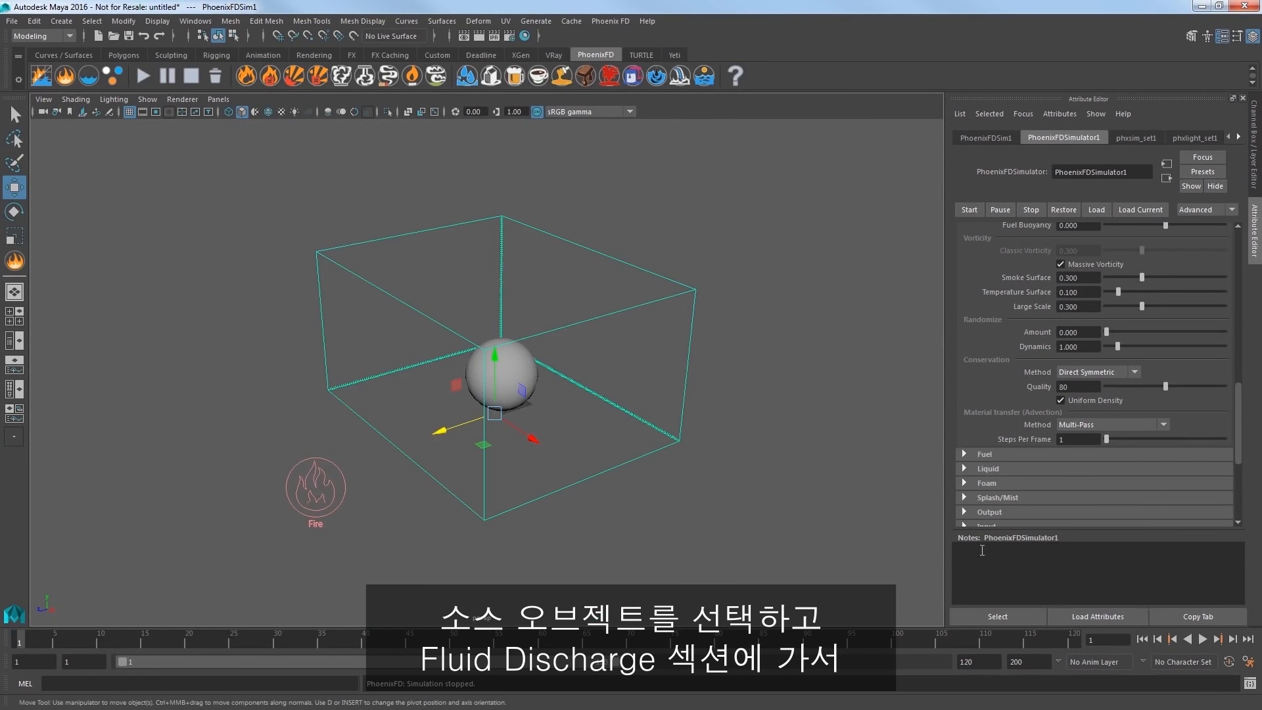
# Set the Fire source's discharge Noise to 10
pyautogui.click(315, 487)
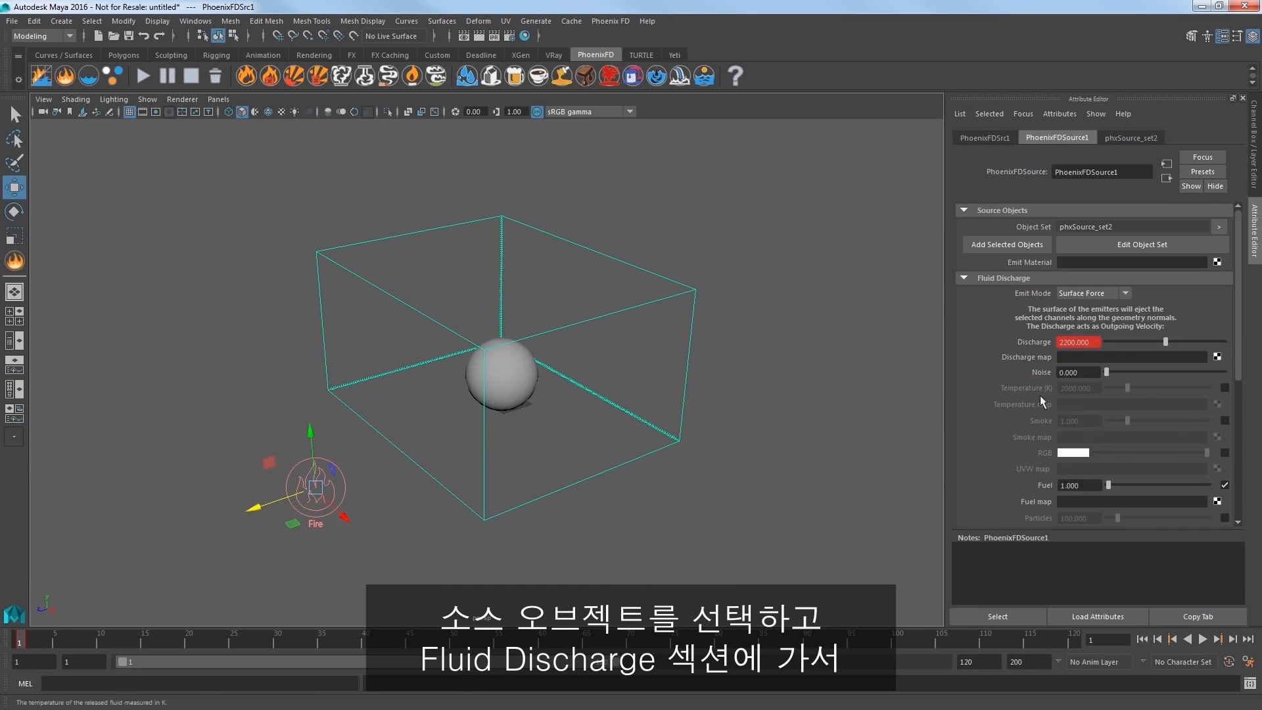
pyautogui.doubleClick(1072, 372)
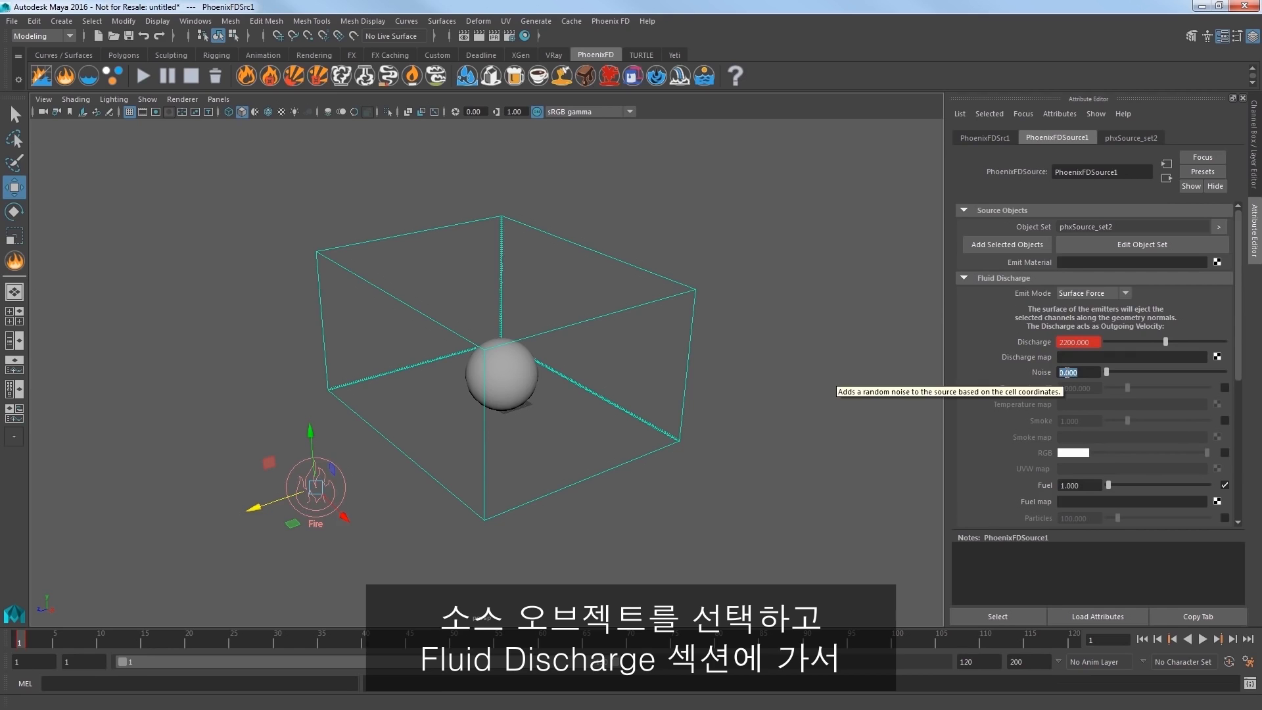
pyautogui.write('10')
pyautogui.press('Return')
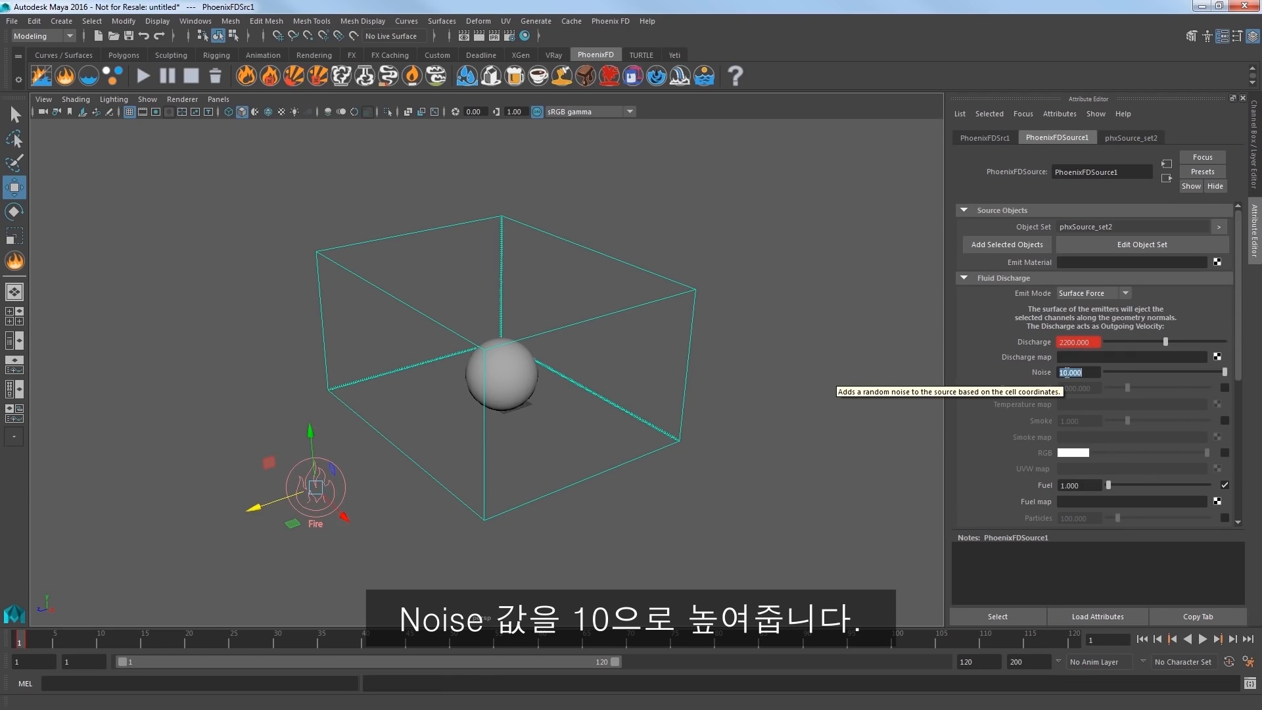
# Select PhoenixFDSim1 and restart the simulation with the noisier source
pyautogui.moveTo(684, 247); pyautogui.dragTo(707, 322)
pyautogui.keyDown('alt'); pyautogui.moveTo(727, 423); pyautogui.dragTo(720, 421, button='middle'); pyautogui.keyUp('alt')
pyautogui.click(144, 76)
pyautogui.scroll(5, 208, 191)
pyautogui.keyDown('alt'); pyautogui.moveTo(209, 191); pyautogui.dragTo(398, 320); pyautogui.keyUp('alt')
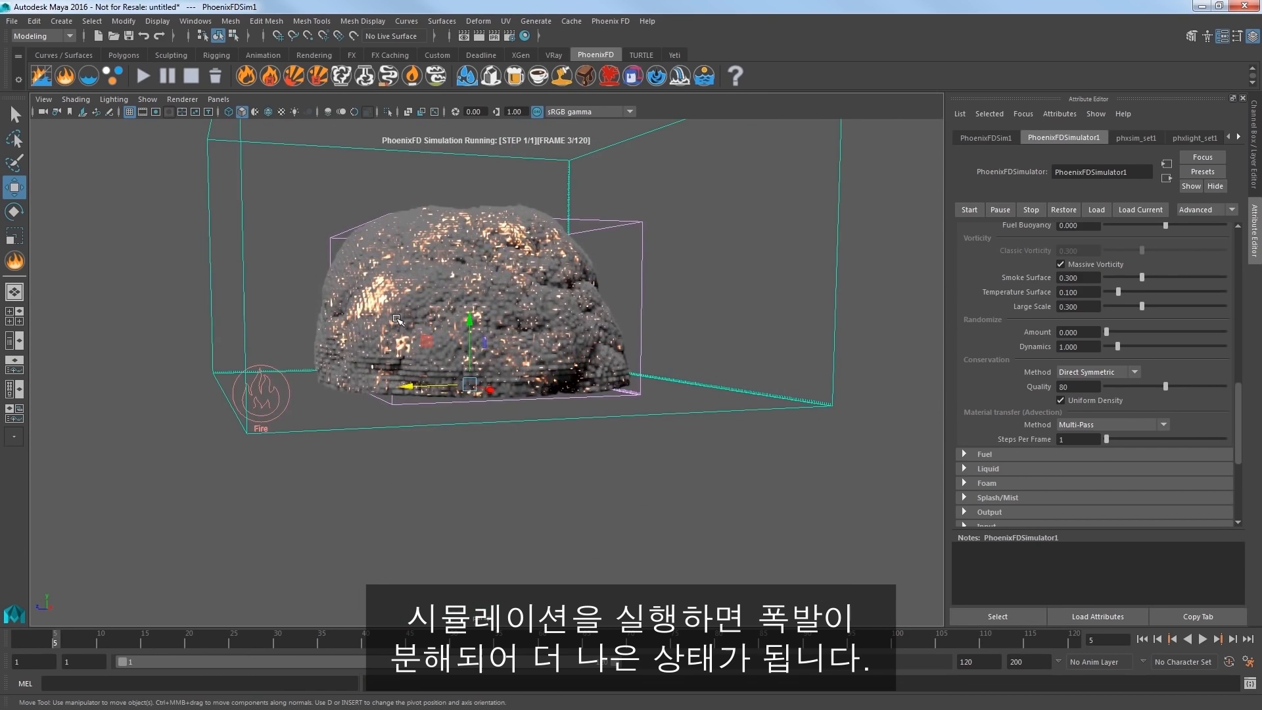
pyautogui.scroll(3, 398, 320)
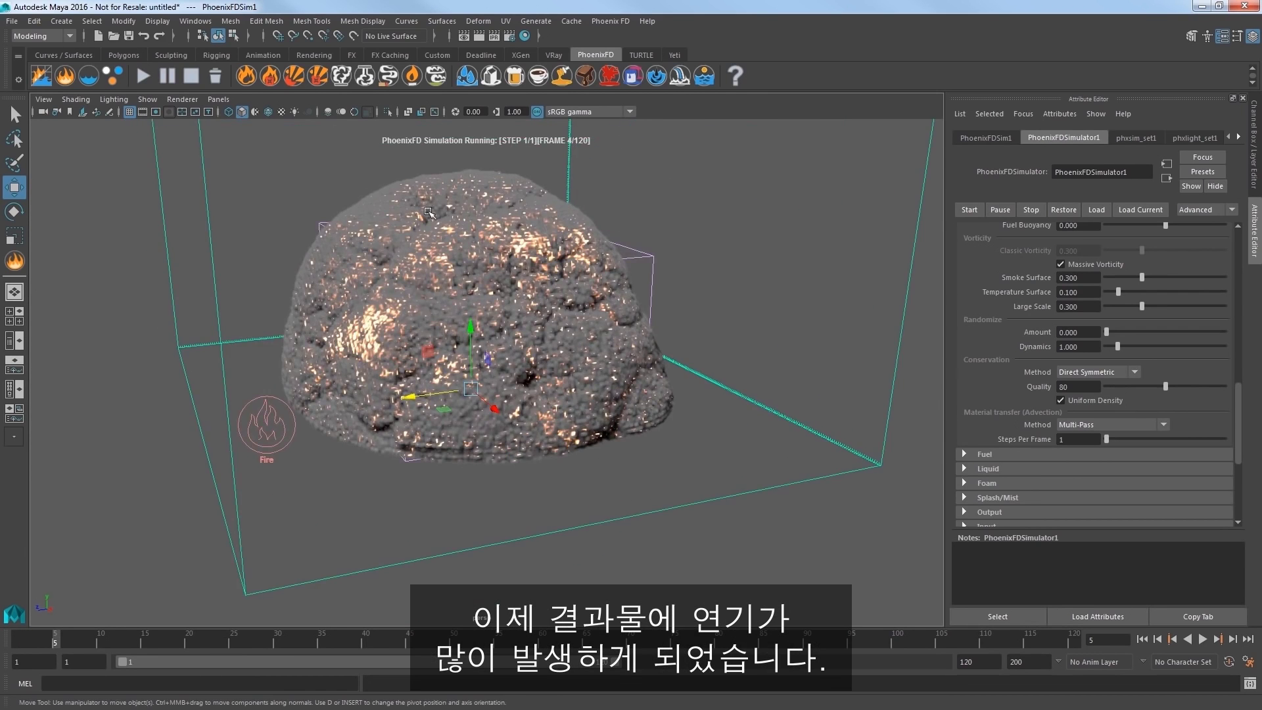
# Set the Fuel Smoke Amount to 0.4 and Smoke Threshold to 1.0
pyautogui.scroll(5, 1013, 416)
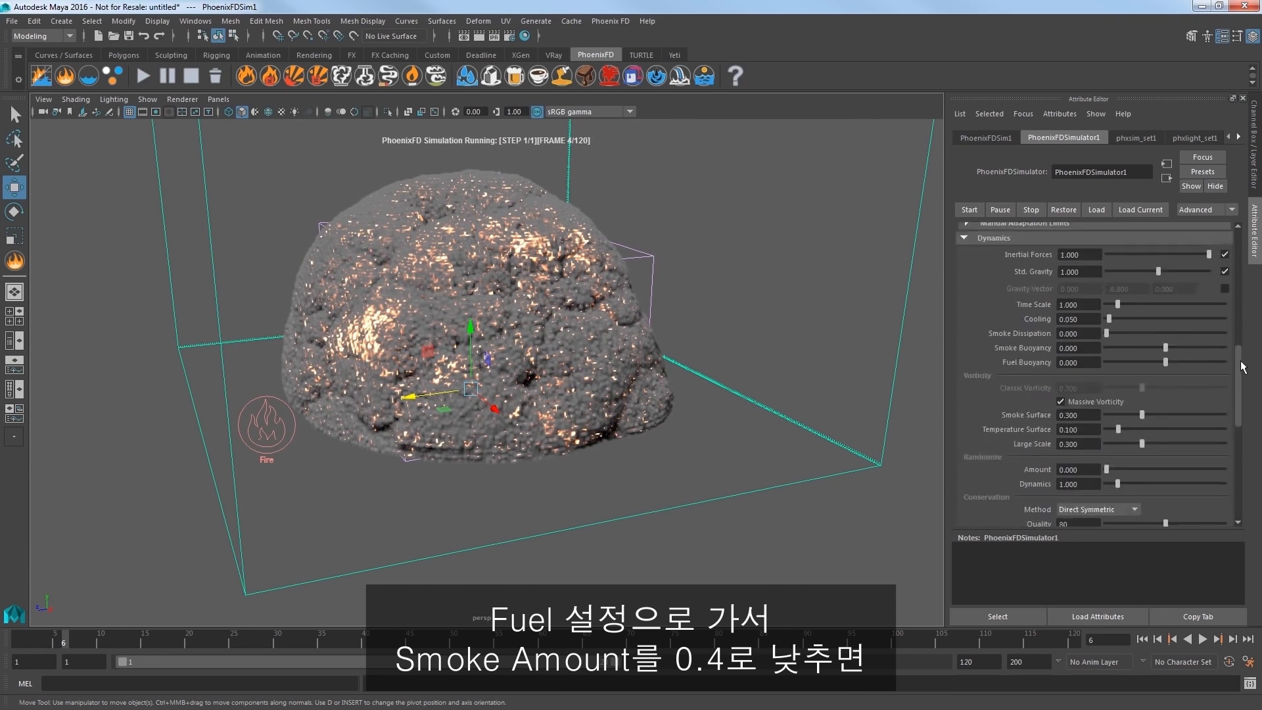
pyautogui.scroll(-1, 1165, 400)
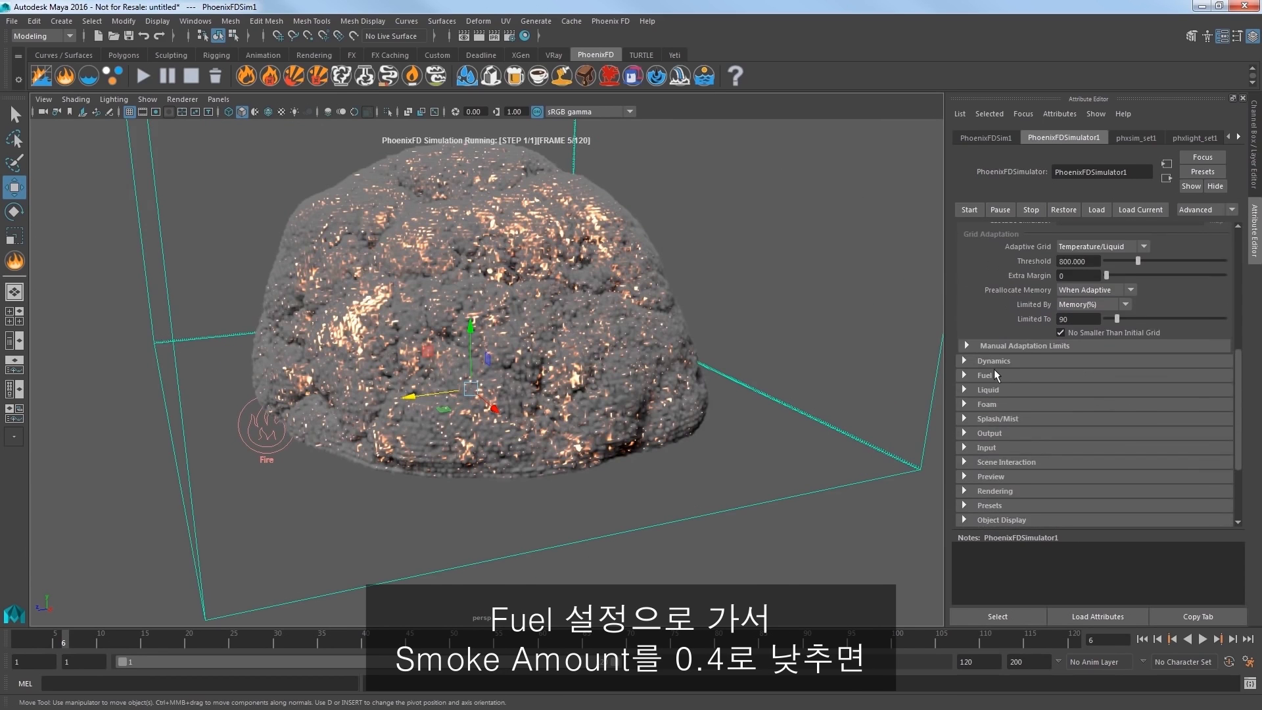
pyautogui.click(989, 386)
pyautogui.scroll(-3, 989, 388)
pyautogui.click(1070, 368)
pyautogui.write('0.4')
pyautogui.press('Return')
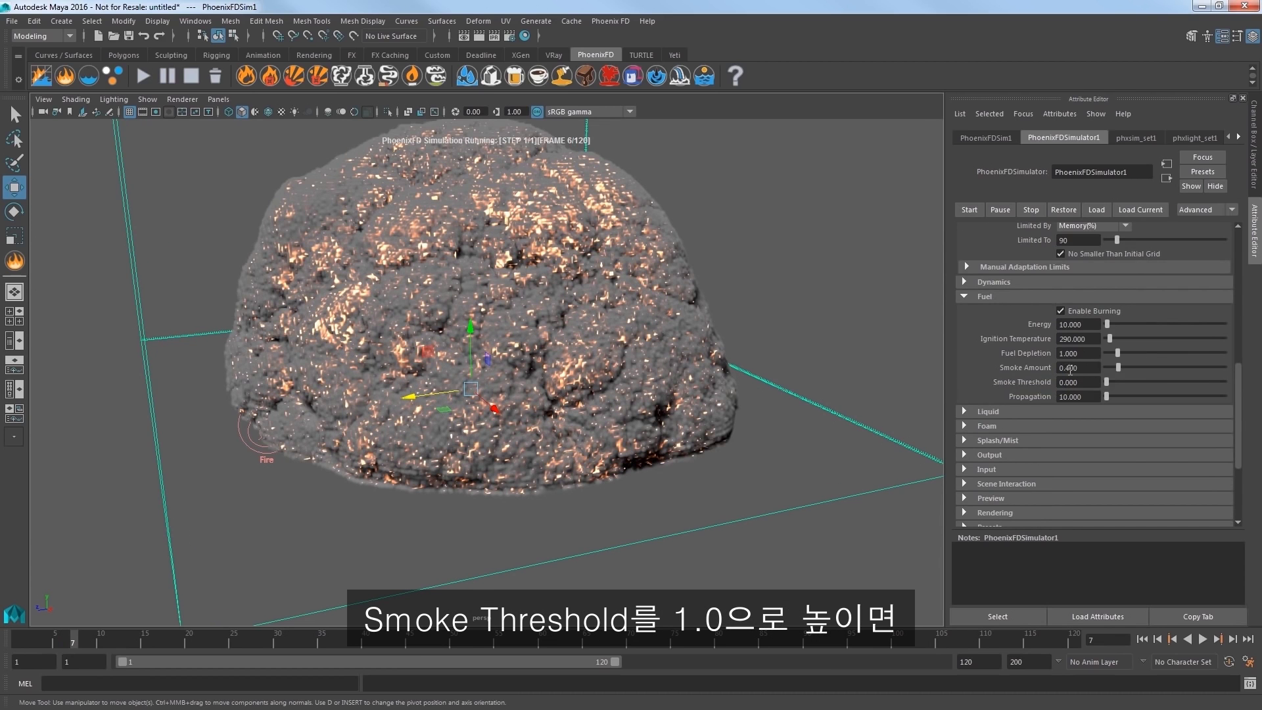
pyautogui.click(1068, 382)
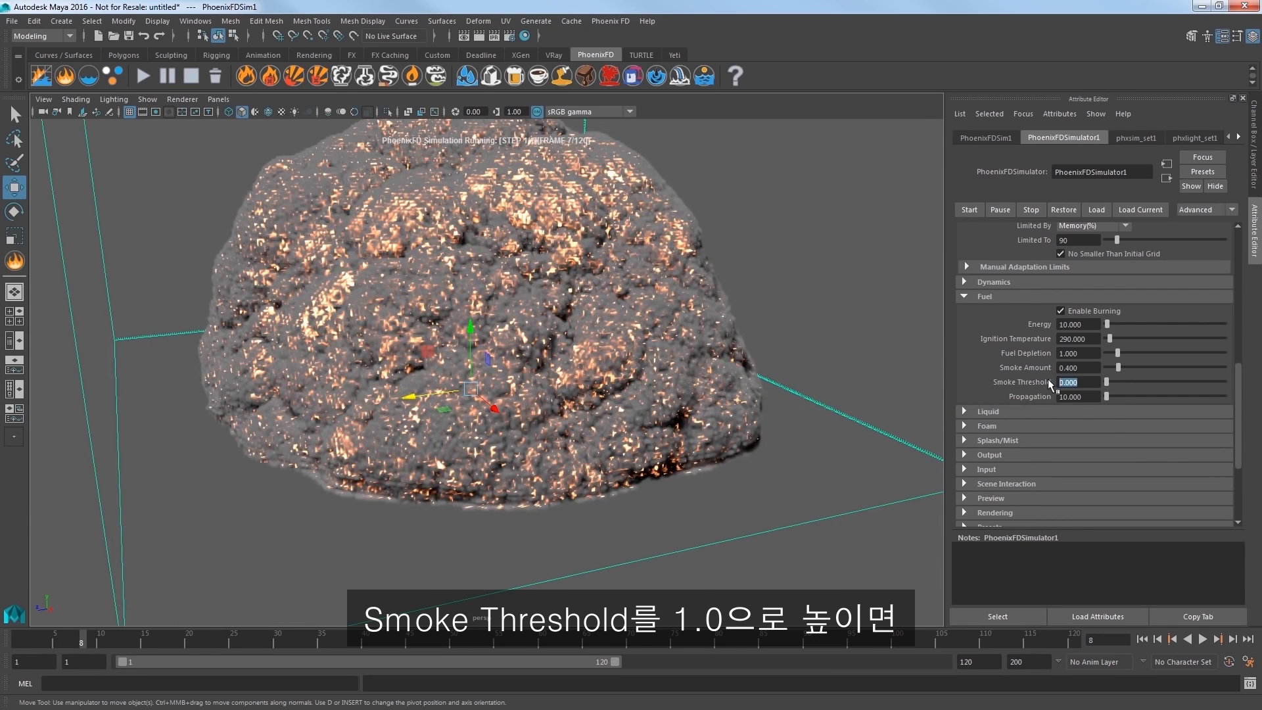
pyautogui.write('1')
pyautogui.press('Return')
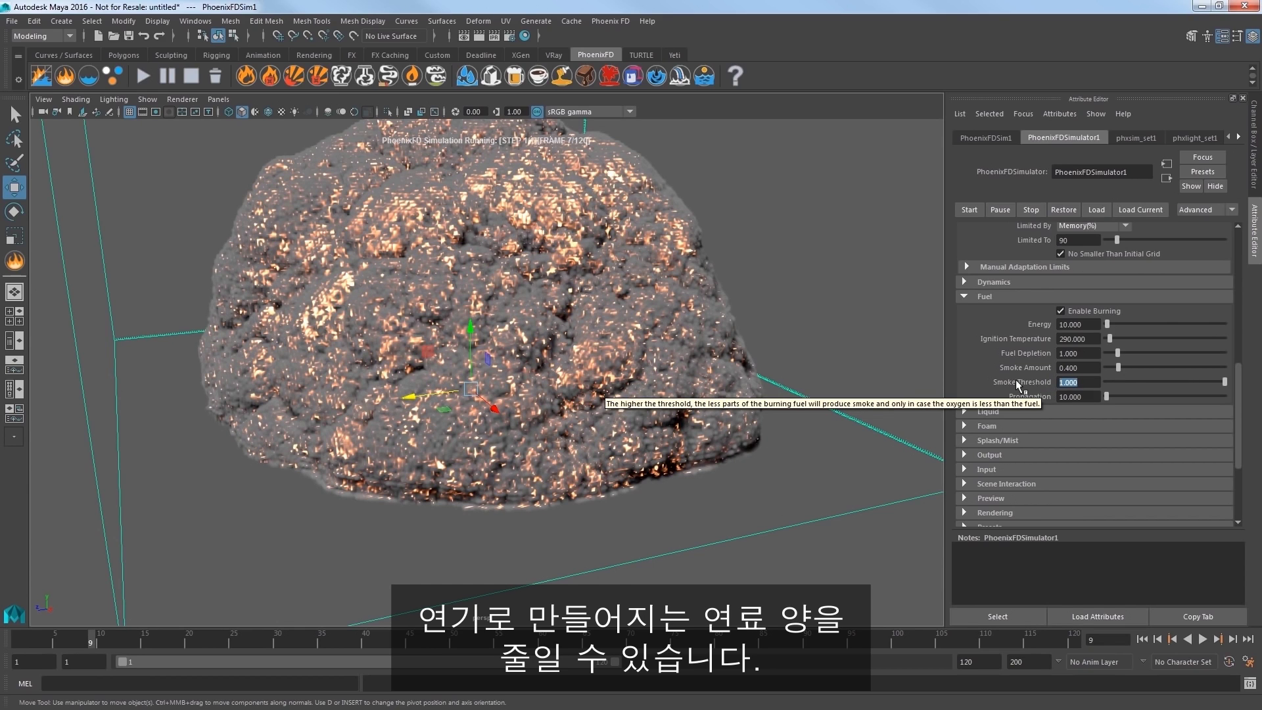
# Set fuel Propagation to 2 and restart the simulation
pyautogui.click(1079, 397)
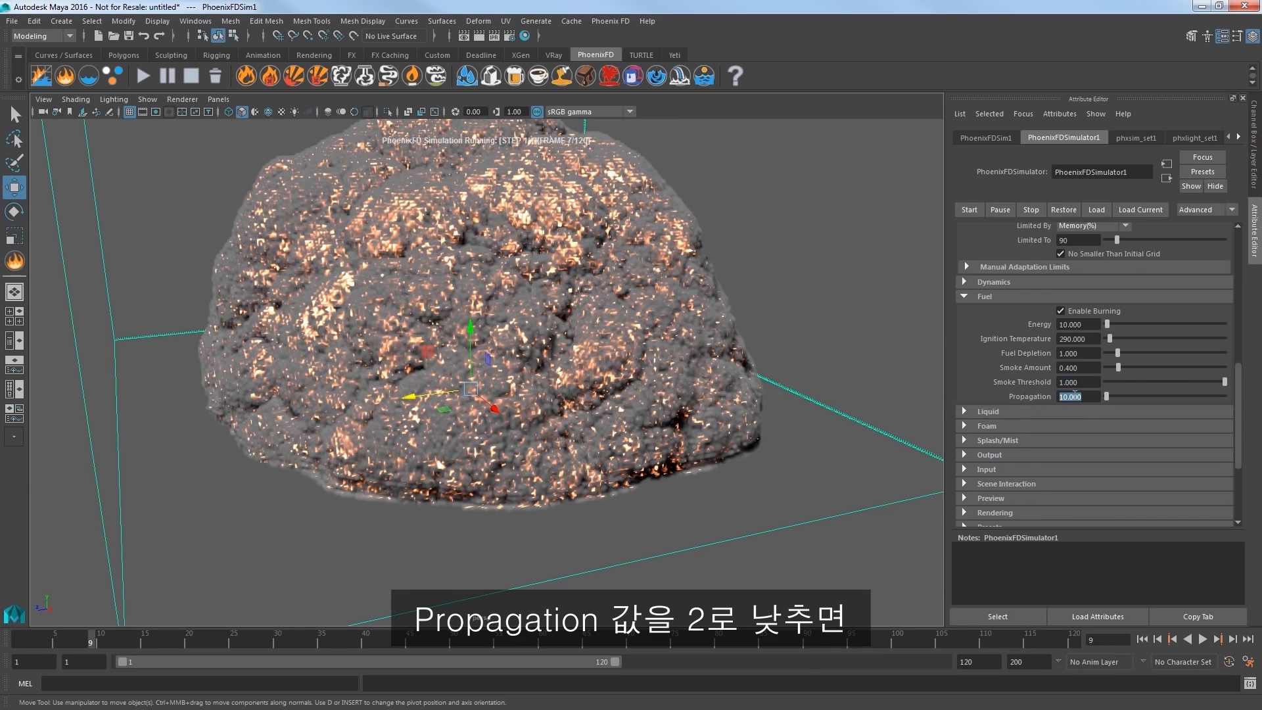
pyautogui.write('2')
pyautogui.press('Return')
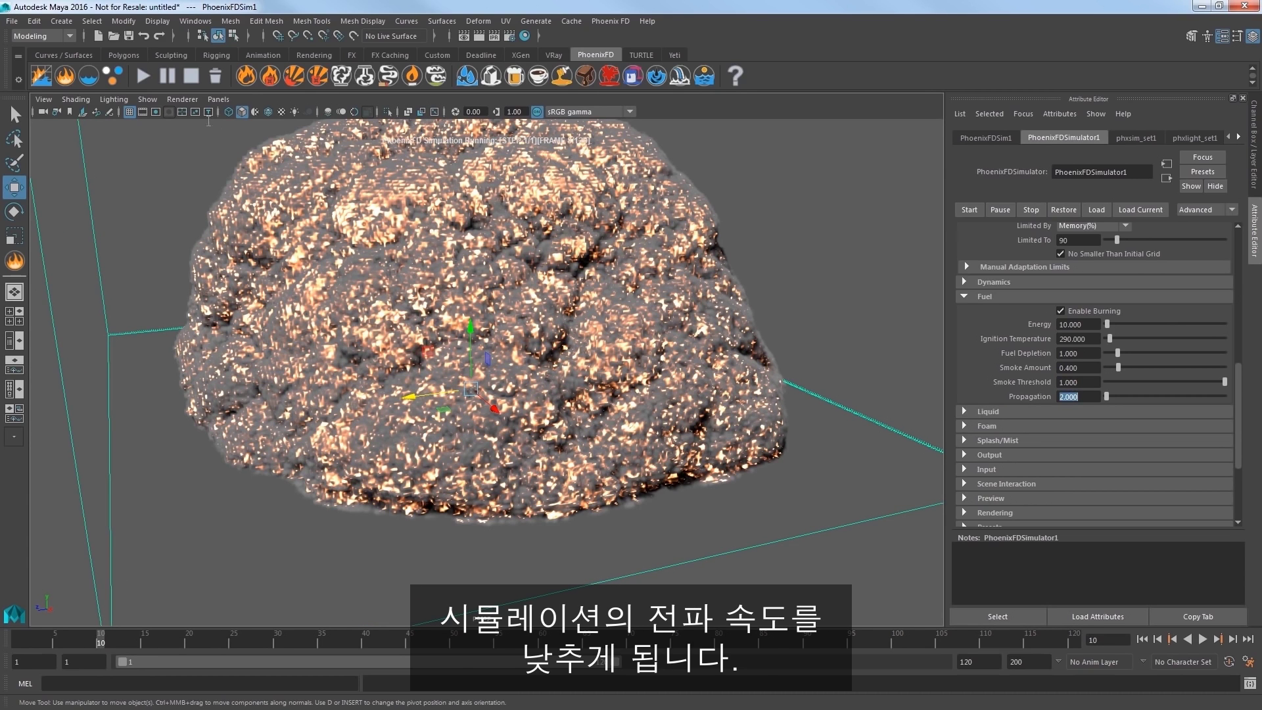
pyautogui.click(192, 77)
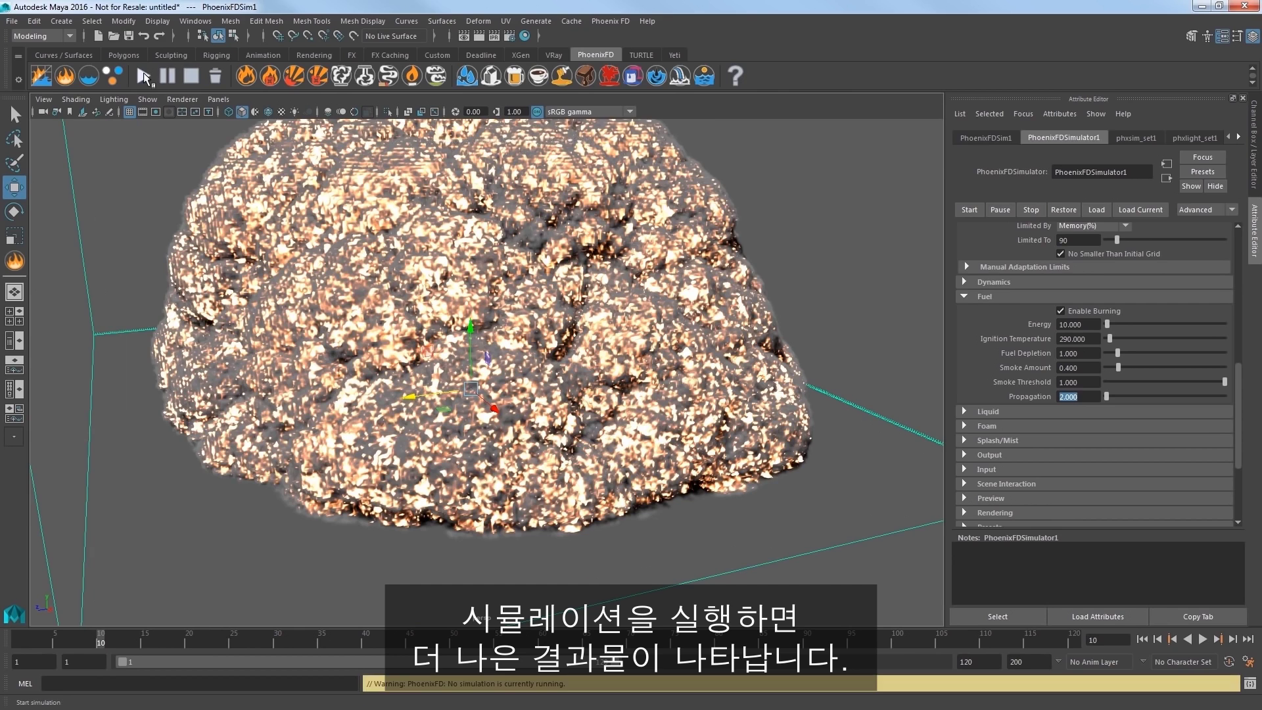
pyautogui.click(143, 74)
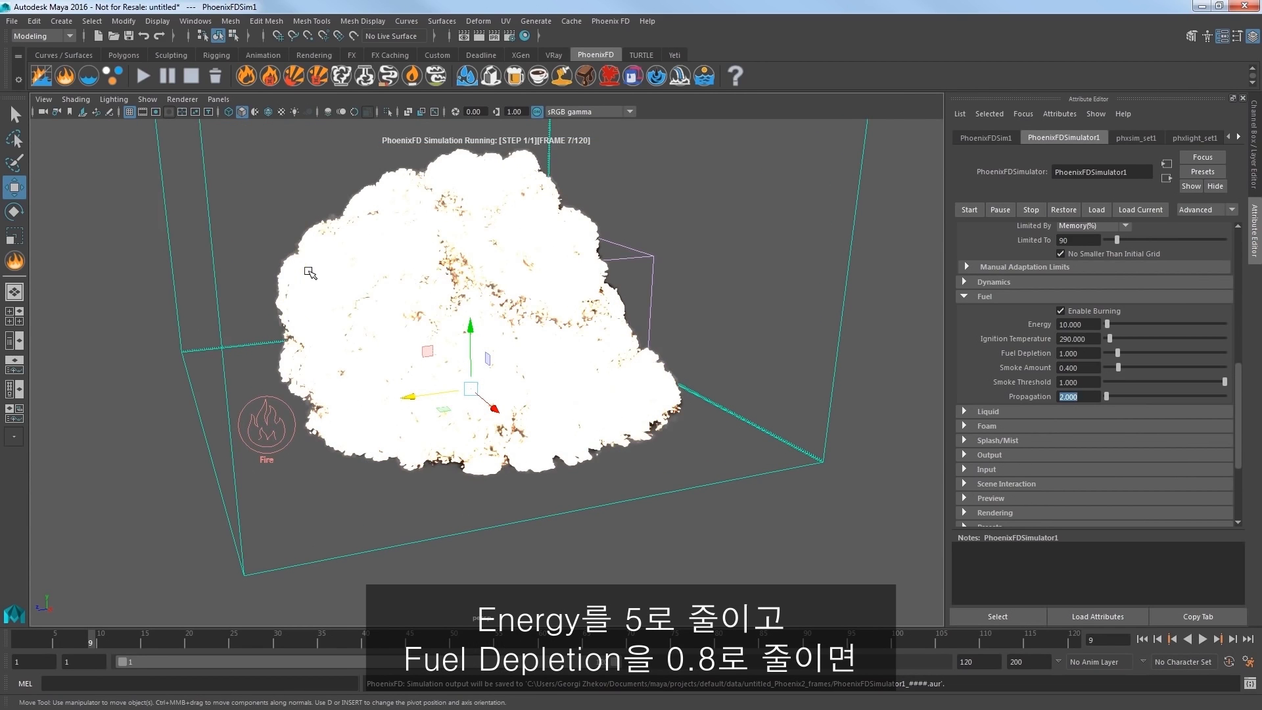
# Set fuel Energy to 5 and Fuel Depletion to 0.8, then restart the simulation
pyautogui.doubleClick(1078, 324)
pyautogui.write('5')
pyautogui.press('Return')
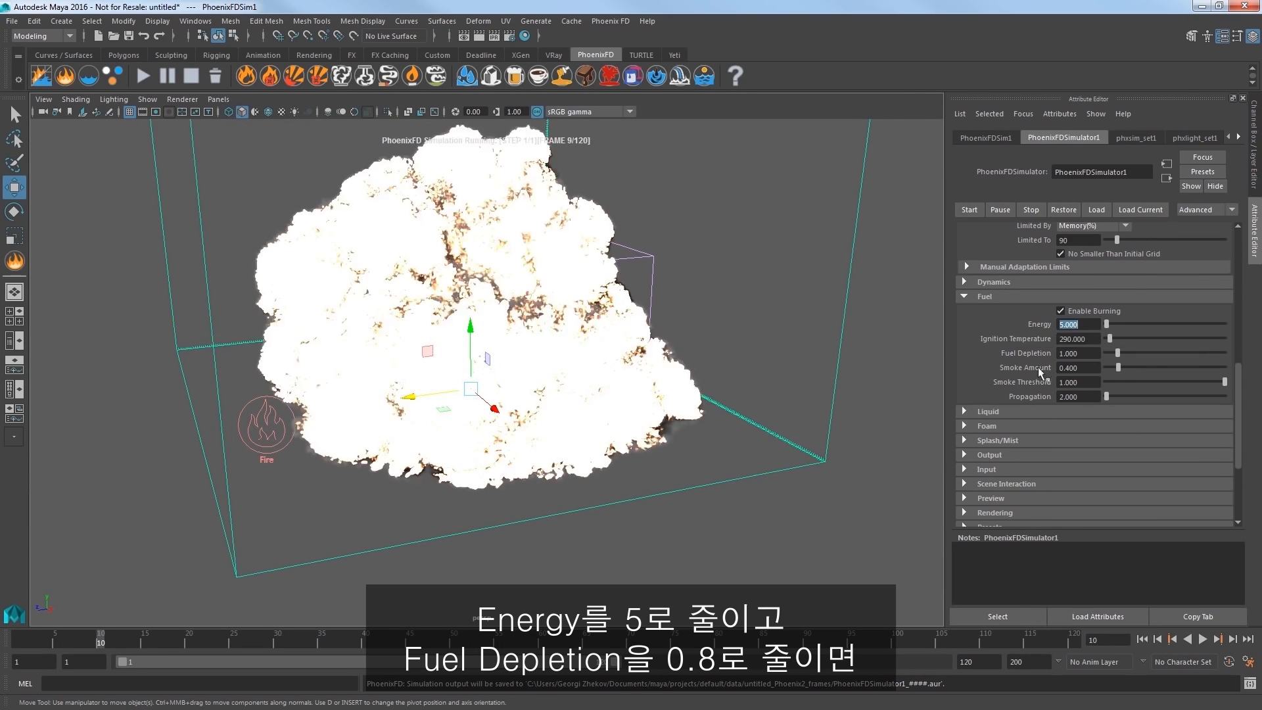
pyautogui.doubleClick(1072, 353)
pyautogui.write('0')
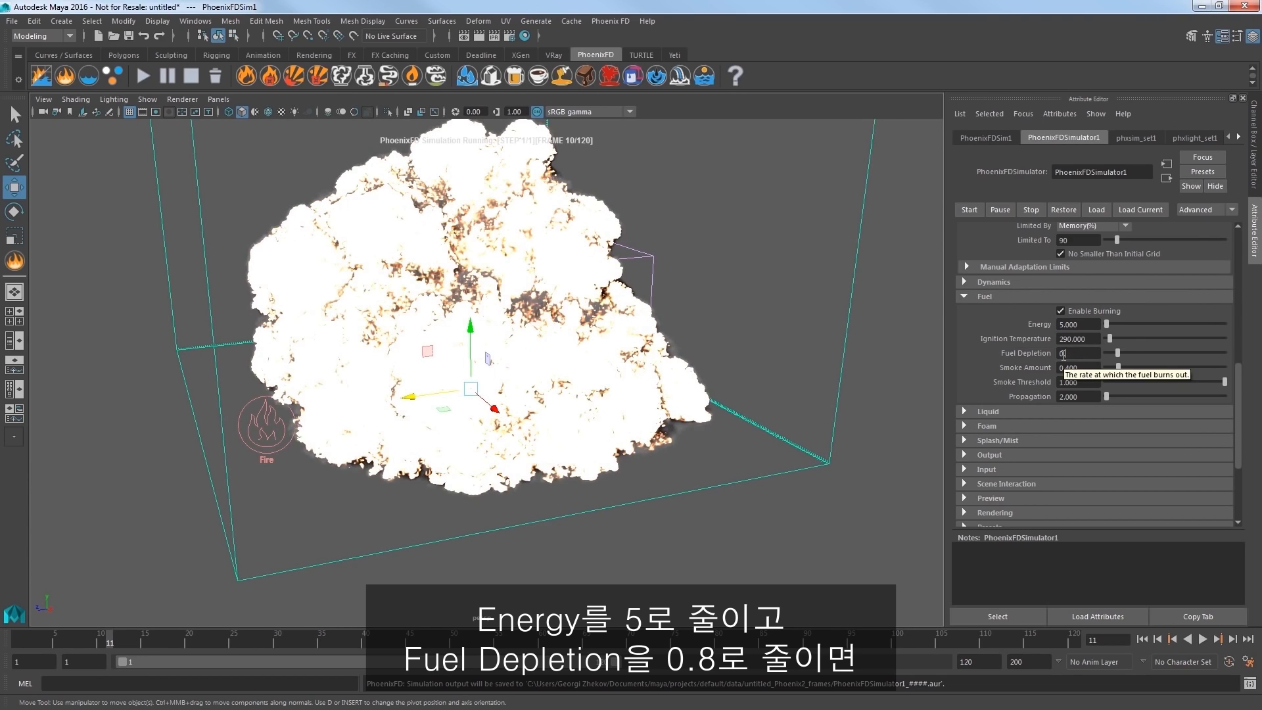
pyautogui.write('.8')
pyautogui.press('Return')
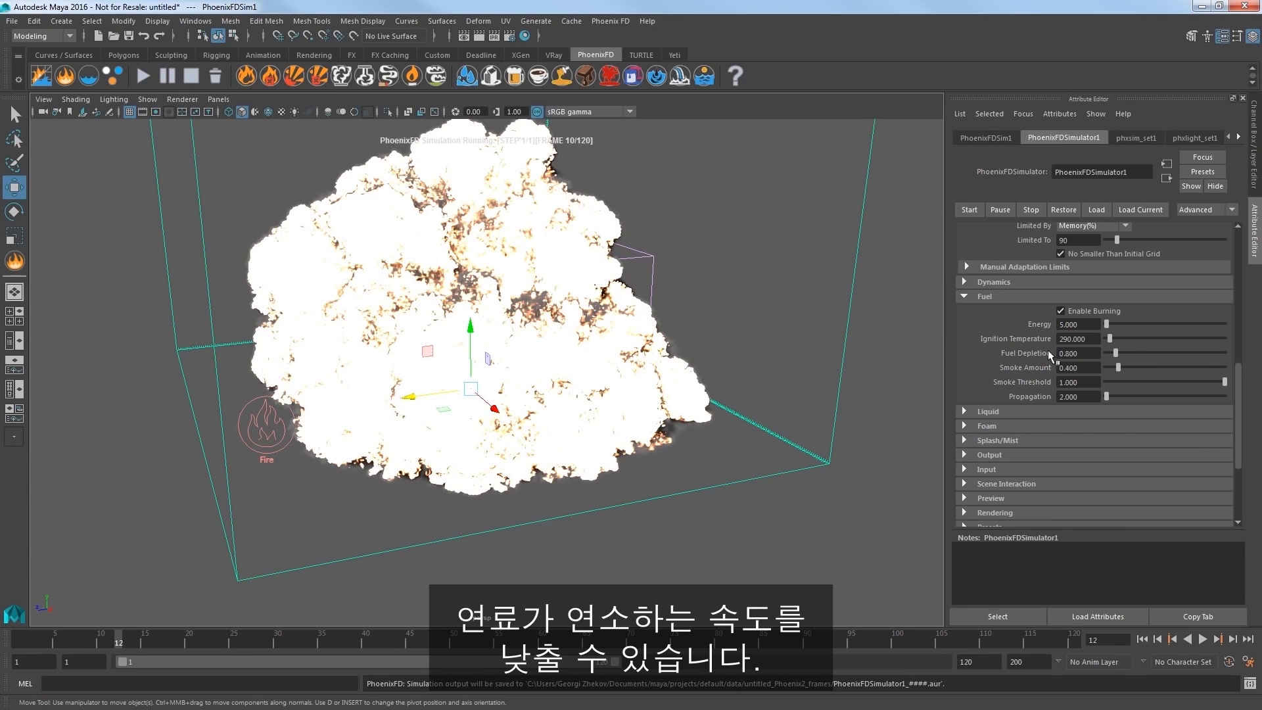
pyautogui.click(141, 82)
pyautogui.click(140, 77)
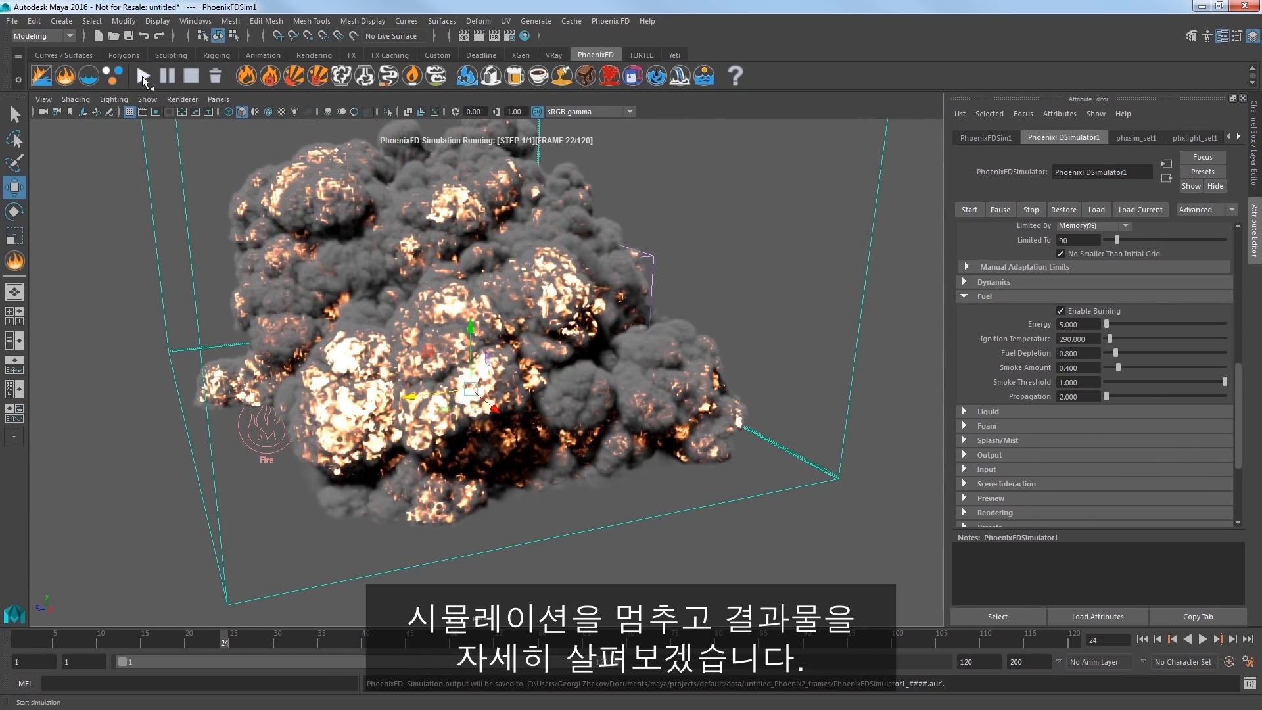
# Change the grid Cell Size to 0.75 and restart the simulation at the finer resolution
pyautogui.click(190, 76)
pyautogui.keyDown('alt'); pyautogui.moveTo(593, 443); pyautogui.dragTo(684, 424); pyautogui.keyUp('alt')
pyautogui.moveTo(1238, 402); pyautogui.dragTo(1239, 270)
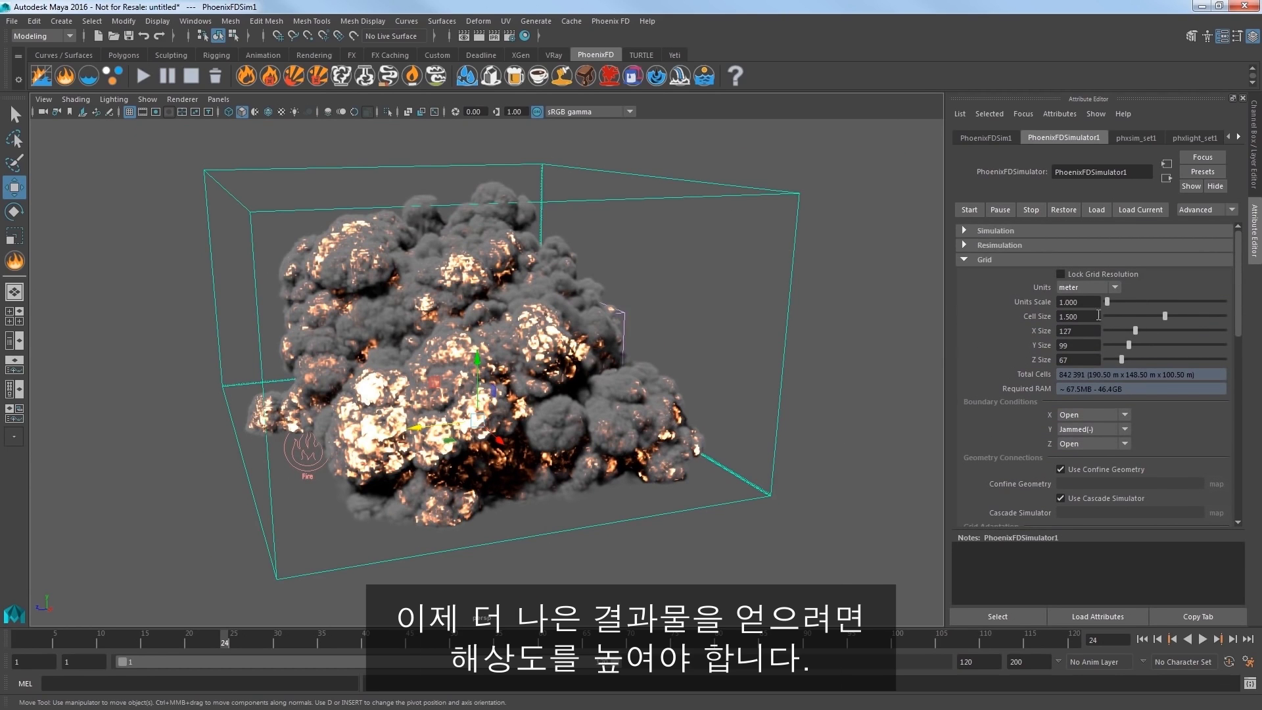
pyautogui.moveTo(1100, 317); pyautogui.dragTo(1037, 316)
pyautogui.write('0.75')
pyautogui.press('Return')
pyautogui.click(141, 74)
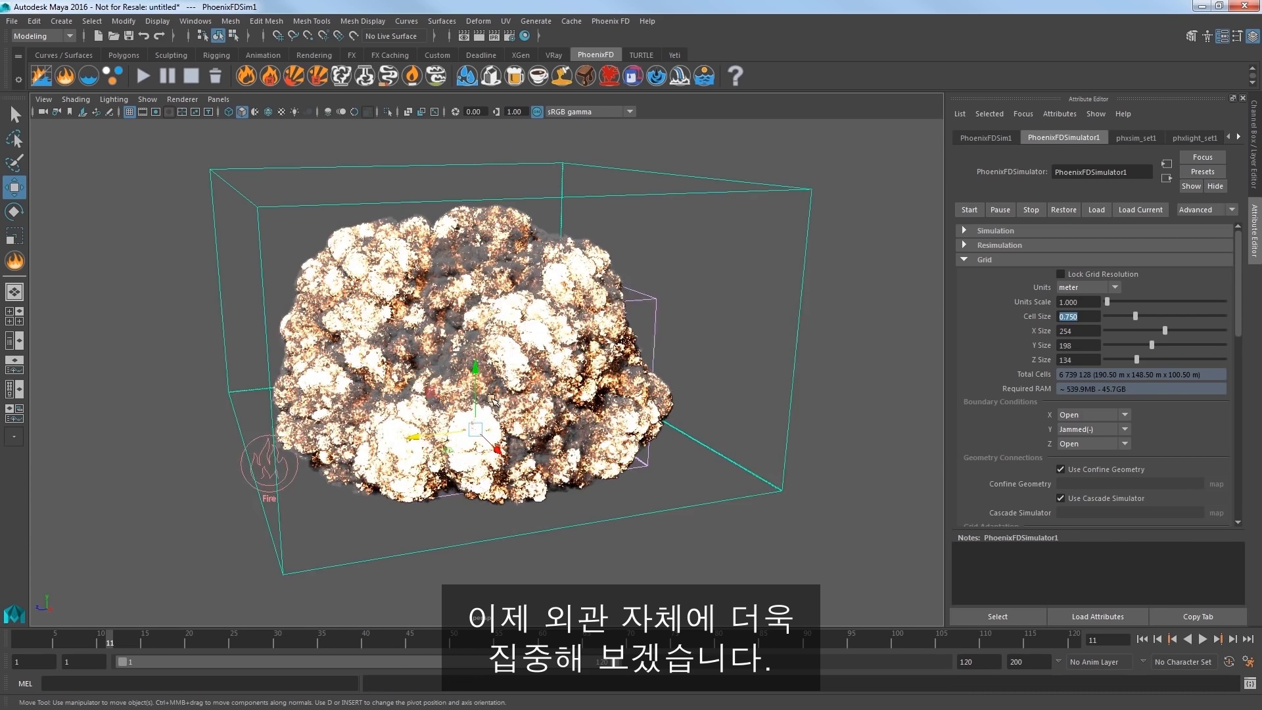
# Set Fire Opacity Mode to Use Own Opacity under Rendering > Fire
pyautogui.scroll(-10, 976, 269)
pyautogui.click(1001, 371)
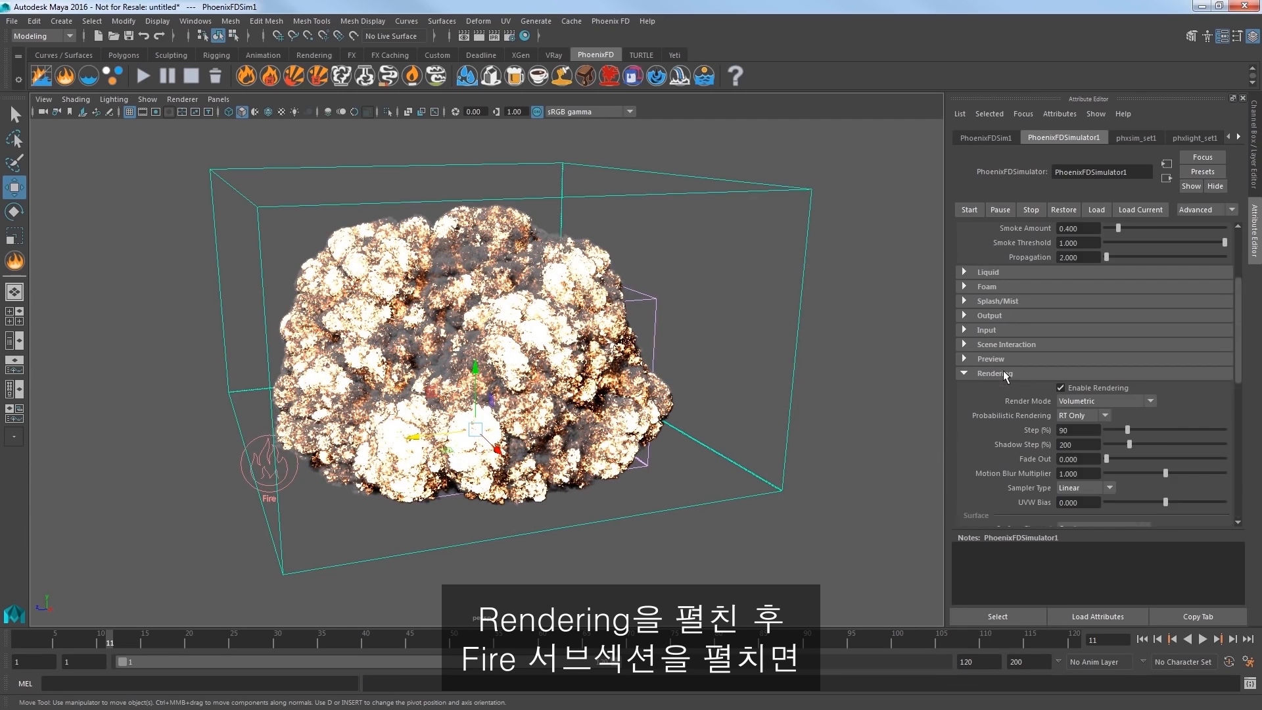
pyautogui.scroll(-5, 994, 373)
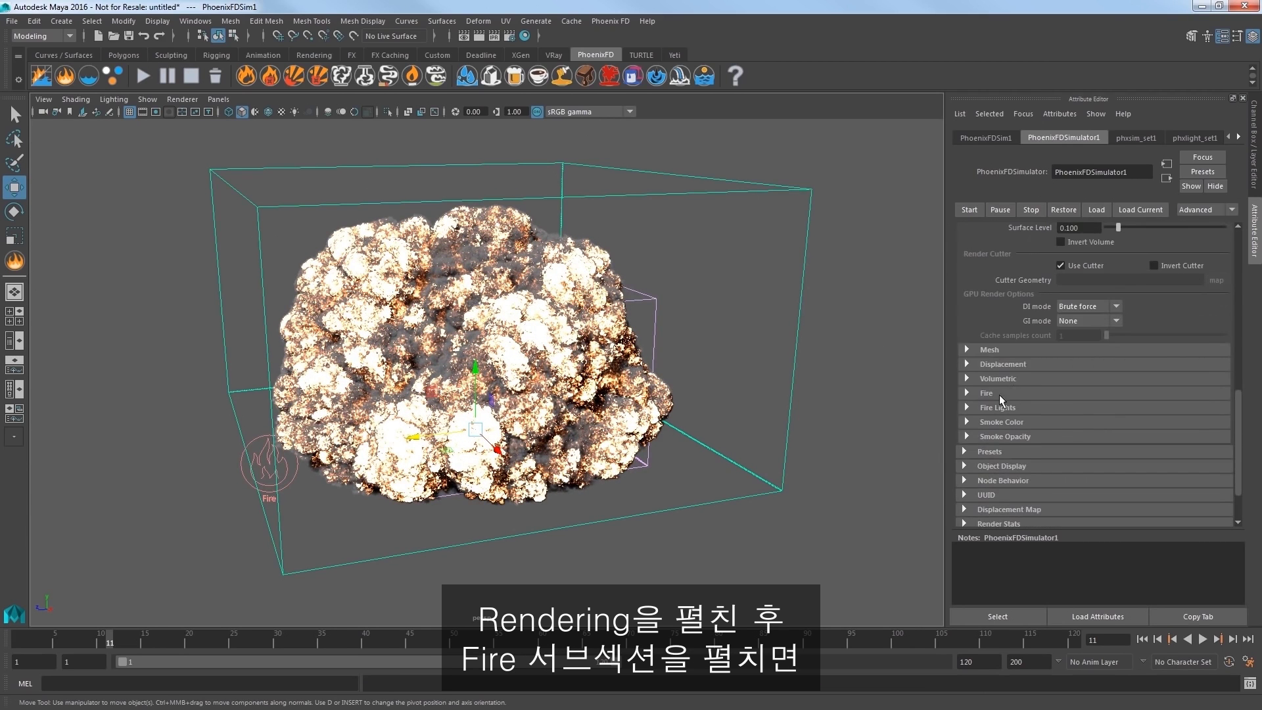
pyautogui.click(999, 394)
pyautogui.scroll(-4, 990, 409)
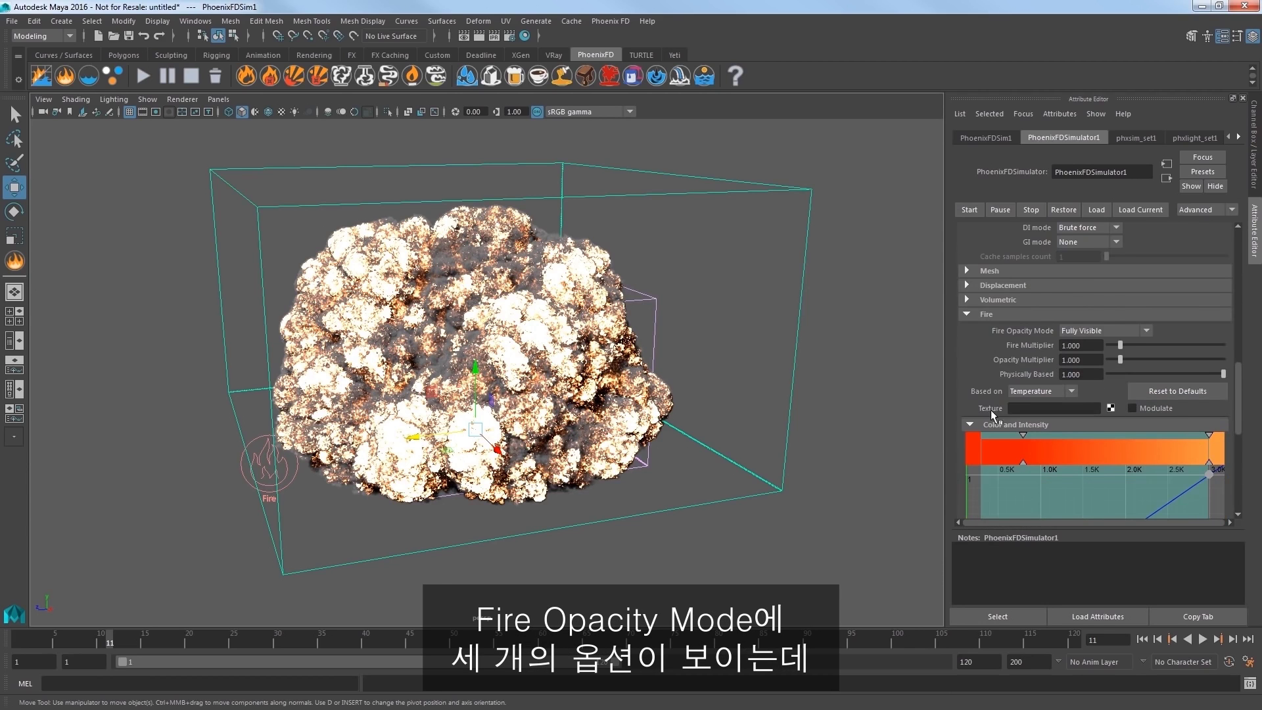
pyautogui.scroll(-3, 1239, 380)
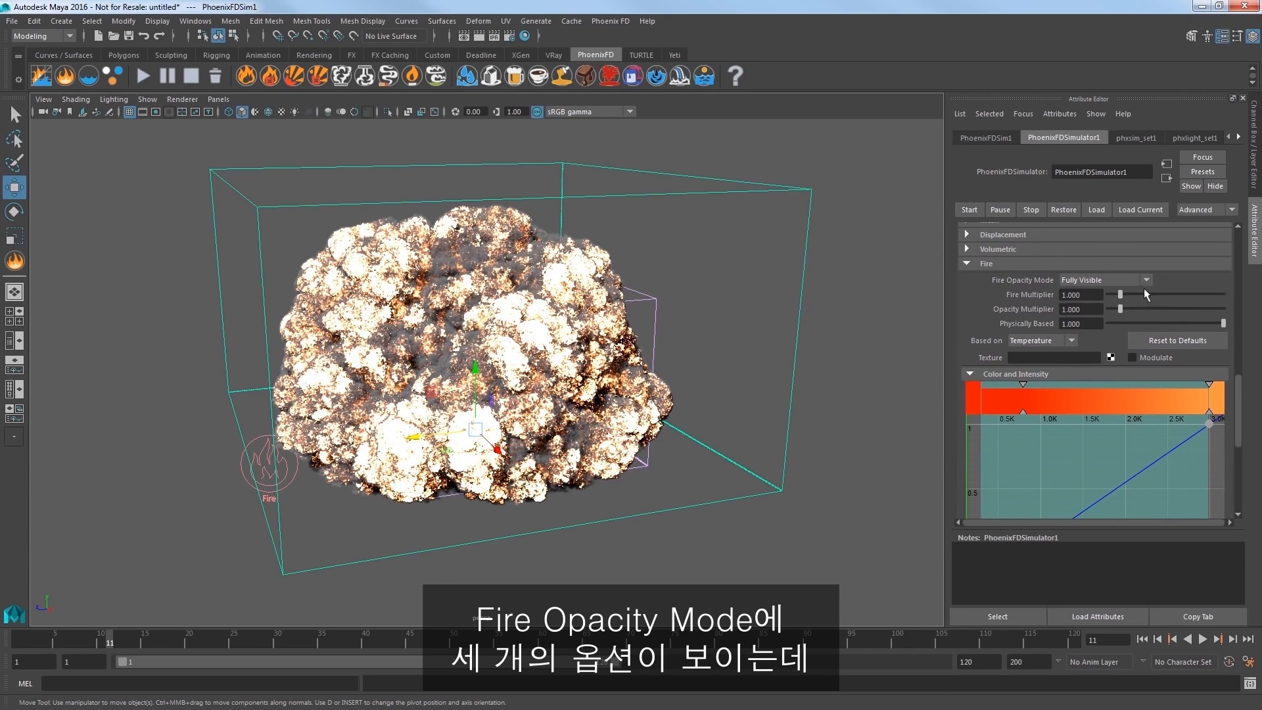
pyautogui.click(1114, 279)
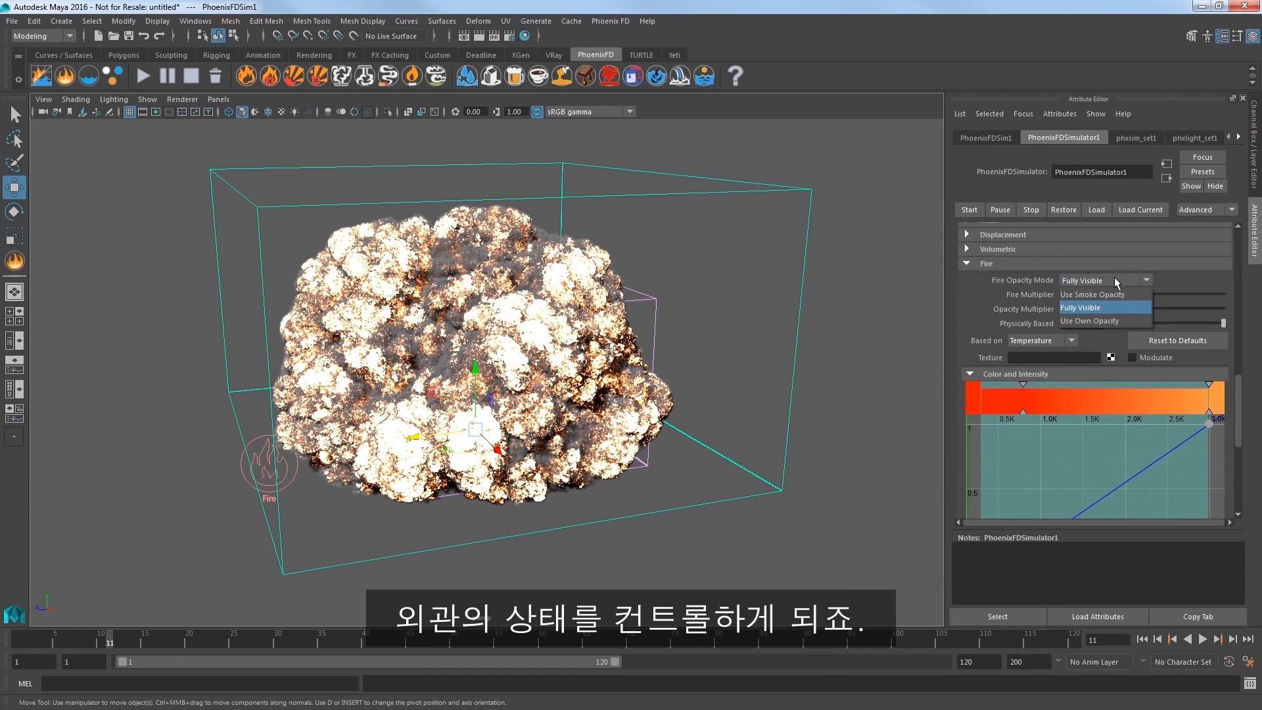
pyautogui.click(1106, 321)
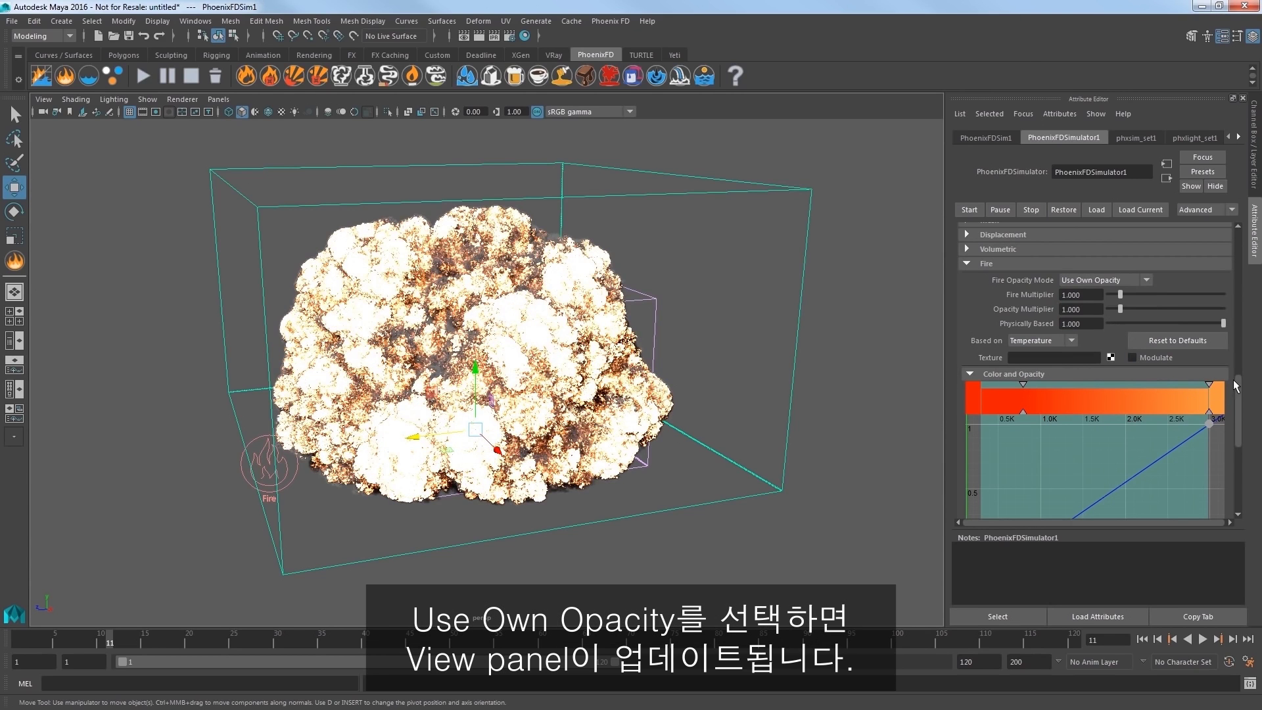
pyautogui.scroll(-3, 1233, 387)
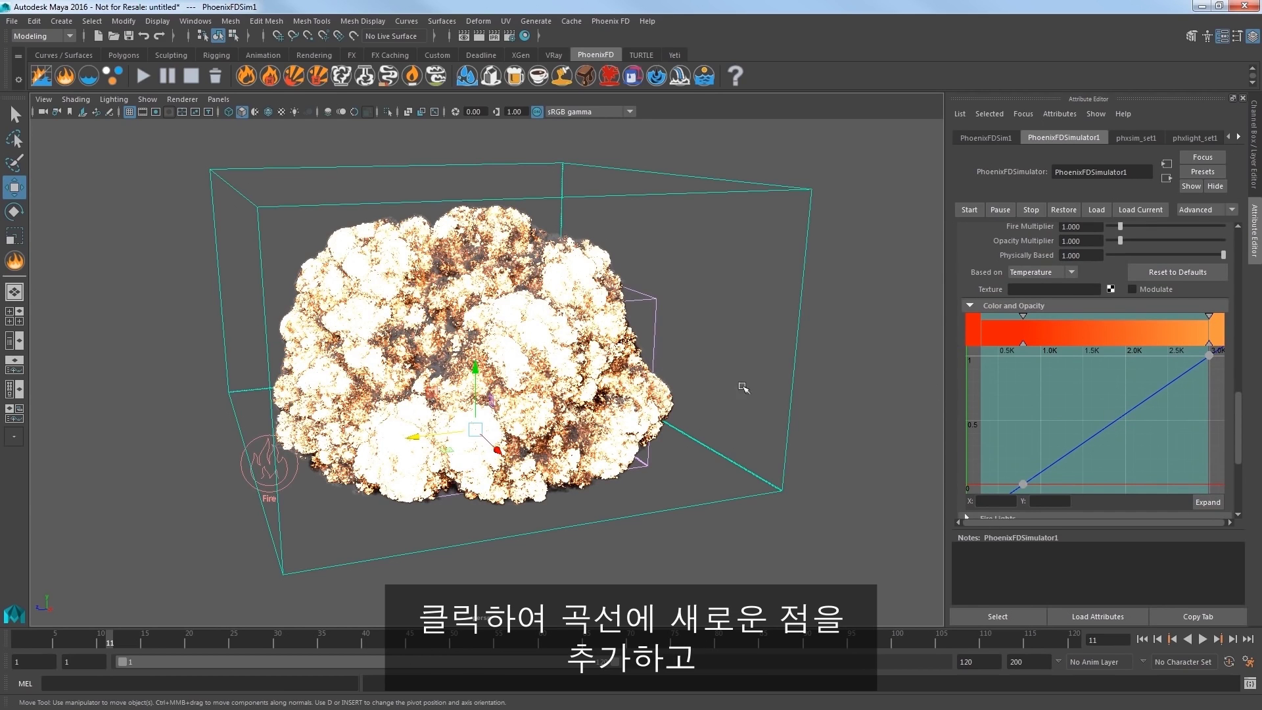
# Add a midpoint on the fire Color and Opacity curve and adjust its height
pyautogui.click(1106, 425)
pyautogui.moveTo(1108, 427); pyautogui.dragTo(1033, 384)
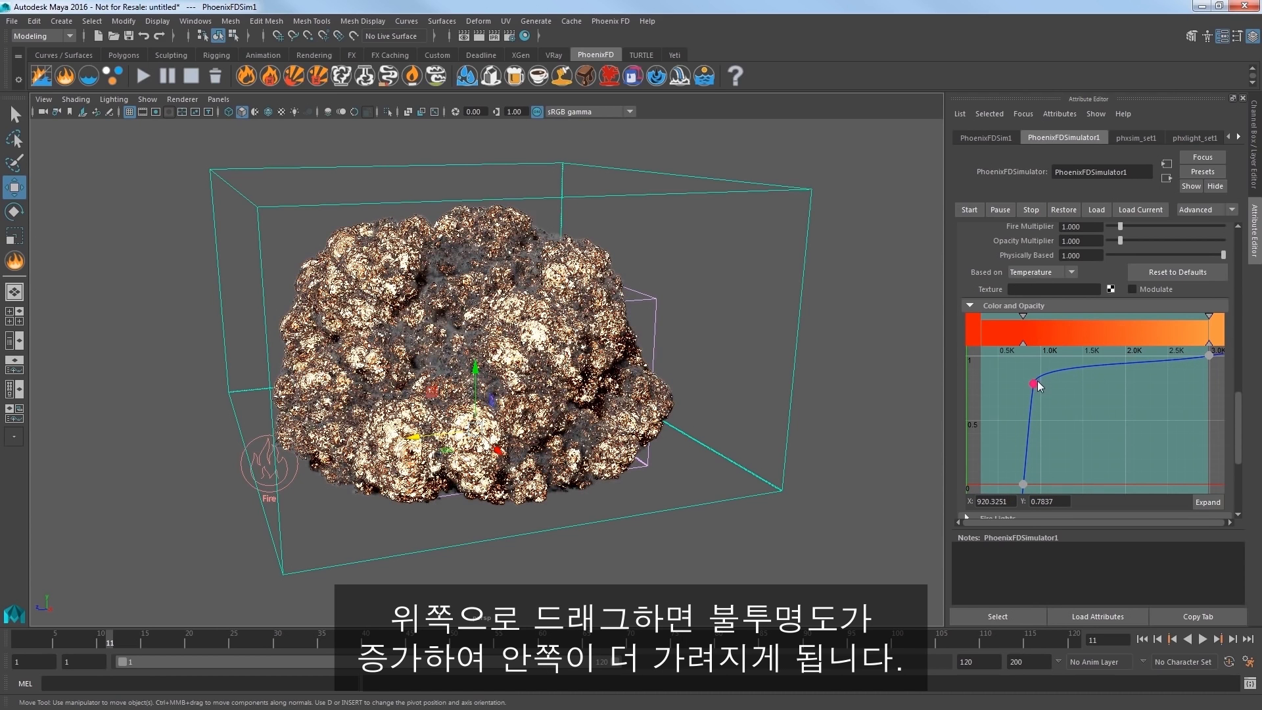
pyautogui.moveTo(1034, 383); pyautogui.dragTo(1122, 442)
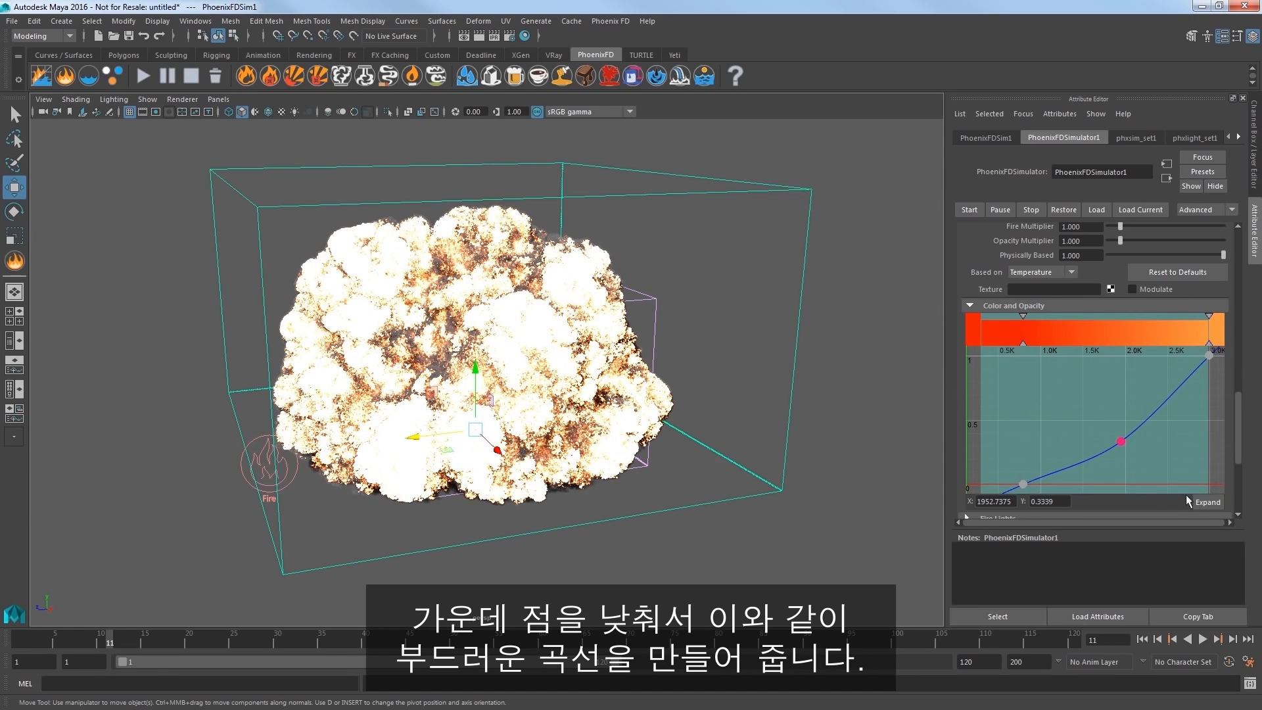
# In the expanded curve editor, add fire curve points and raise them into tall peaks
pyautogui.click(1200, 502)
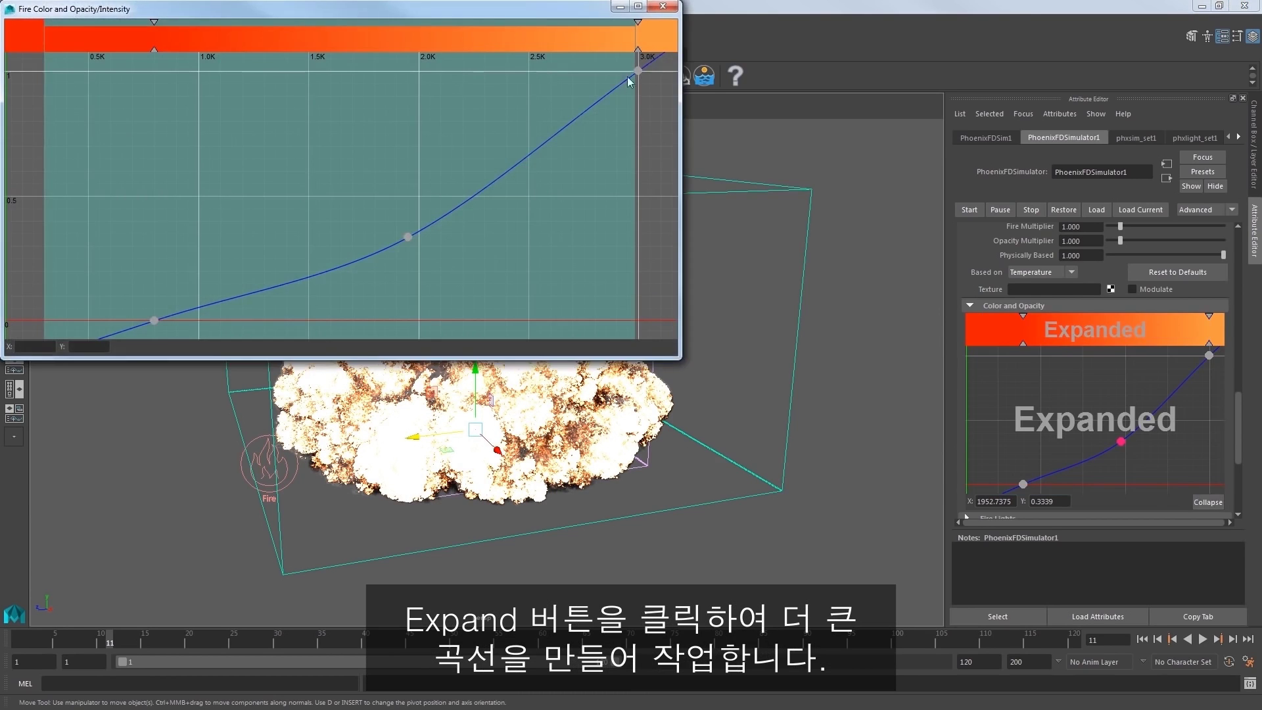
pyautogui.moveTo(478, 18); pyautogui.dragTo(1100, 211)
pyautogui.click(817, 507)
pyautogui.moveTo(817, 506); pyautogui.dragTo(831, 395)
pyautogui.click(826, 508)
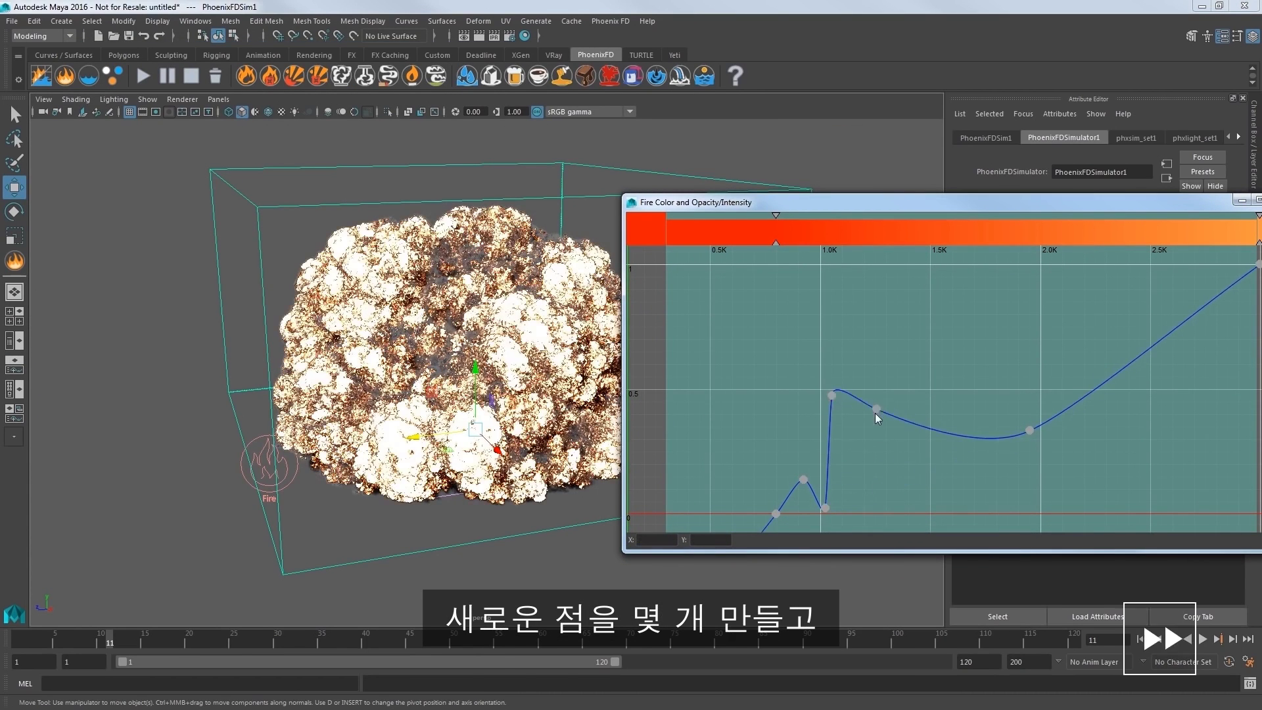
pyautogui.click(856, 505)
pyautogui.moveTo(920, 489); pyautogui.dragTo(862, 281)
# Add more dips and peaks around 1K–1.5K, then close the large curve editor
pyautogui.click(915, 338)
pyautogui.moveTo(916, 337); pyautogui.dragTo(898, 501)
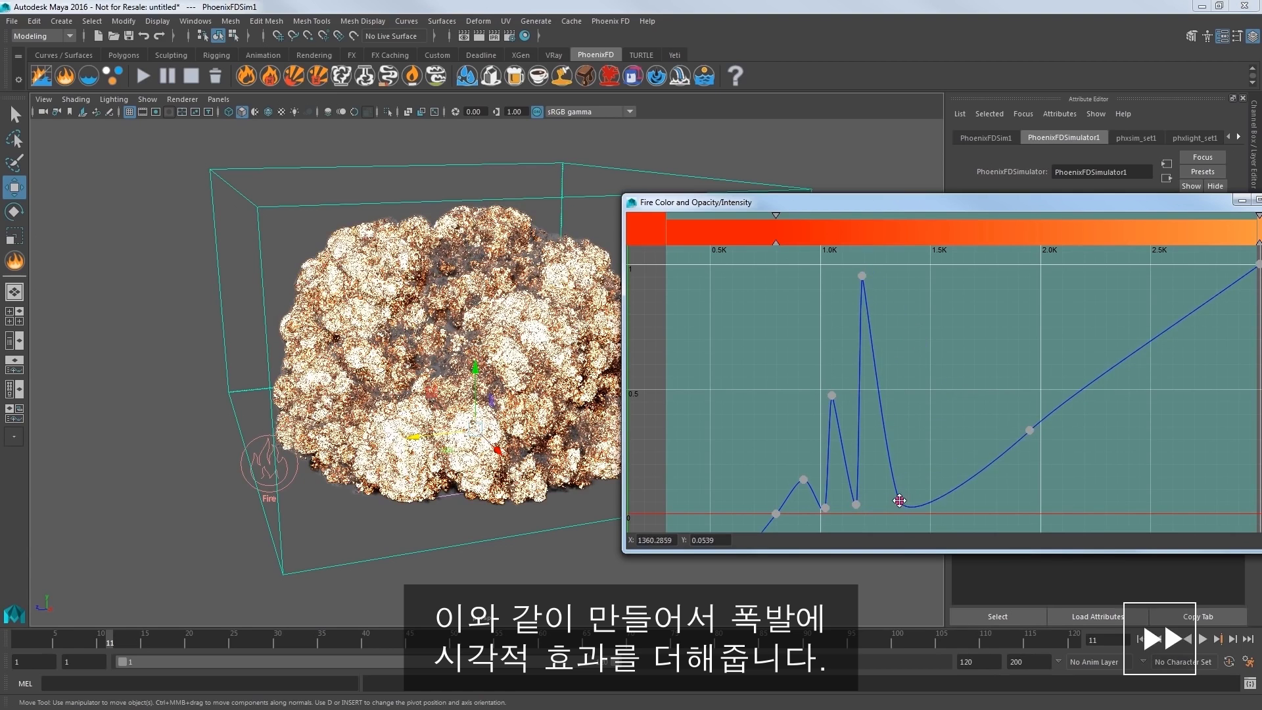
pyautogui.click(969, 476)
pyautogui.moveTo(969, 476); pyautogui.dragTo(932, 285)
pyautogui.moveTo(1029, 430); pyautogui.dragTo(1041, 332)
pyautogui.moveTo(898, 501); pyautogui.dragTo(890, 422)
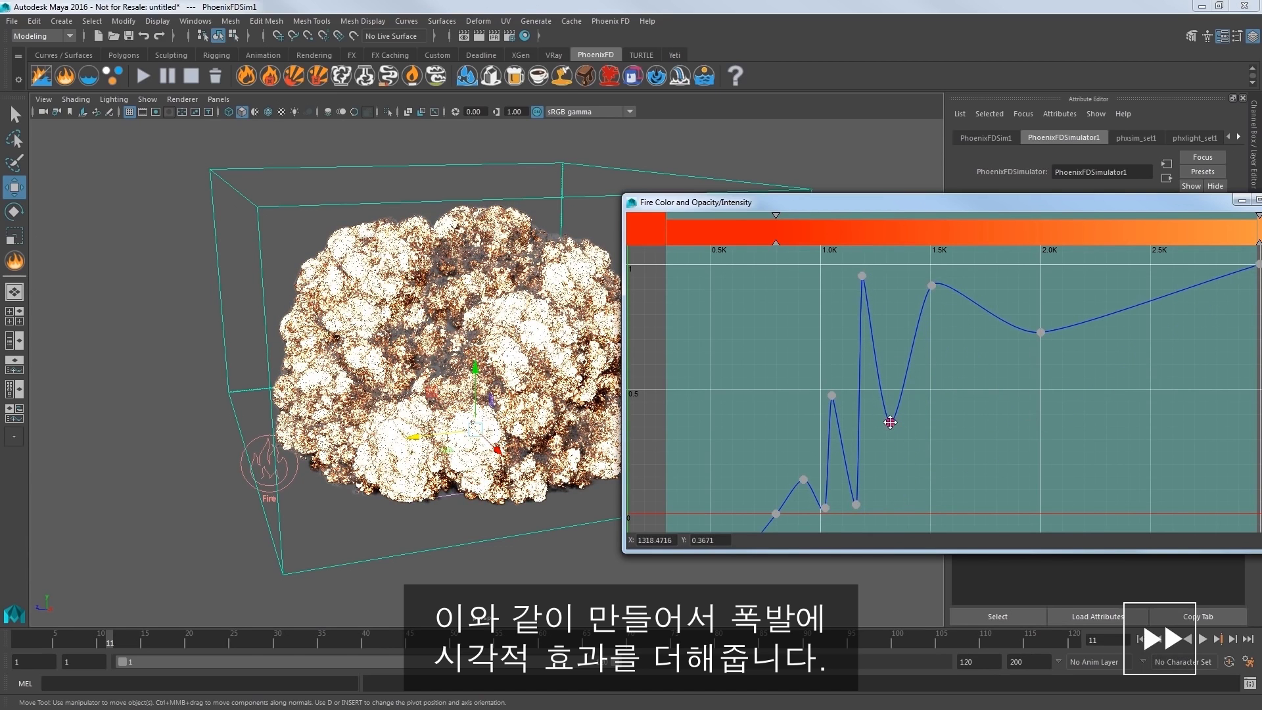
pyautogui.moveTo(890, 202); pyautogui.dragTo(610, 261)
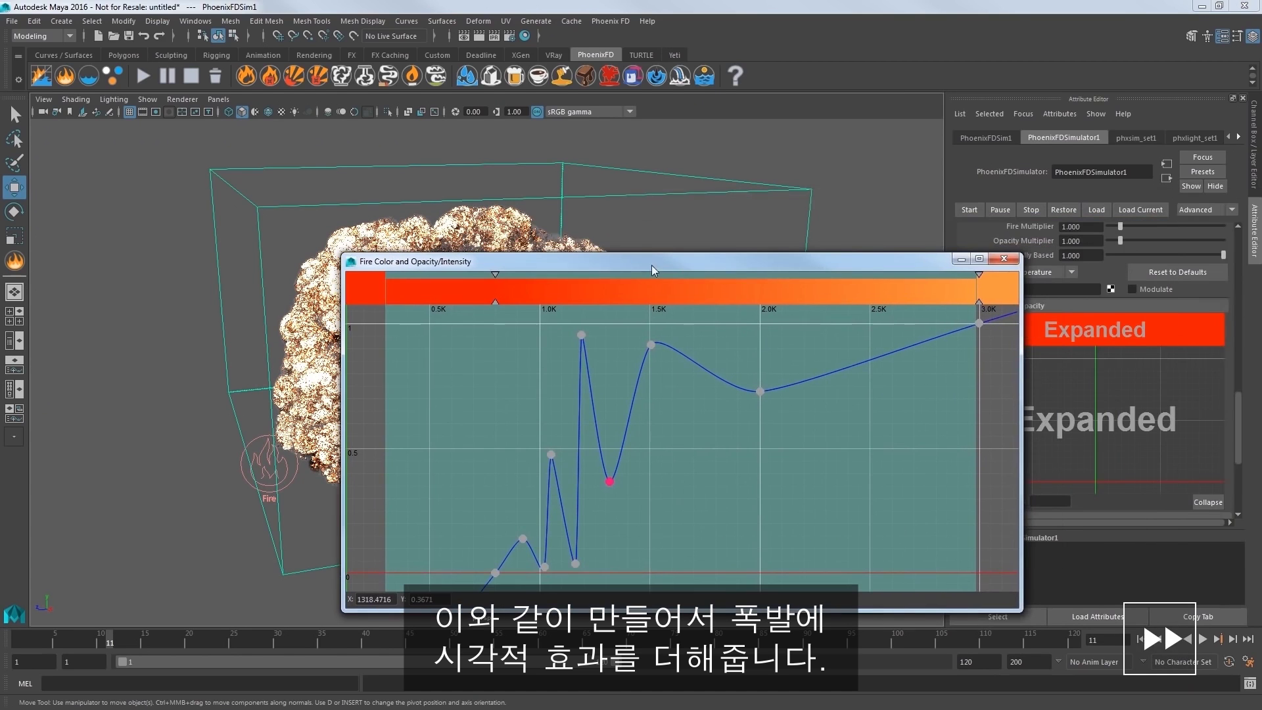
pyautogui.click(1002, 262)
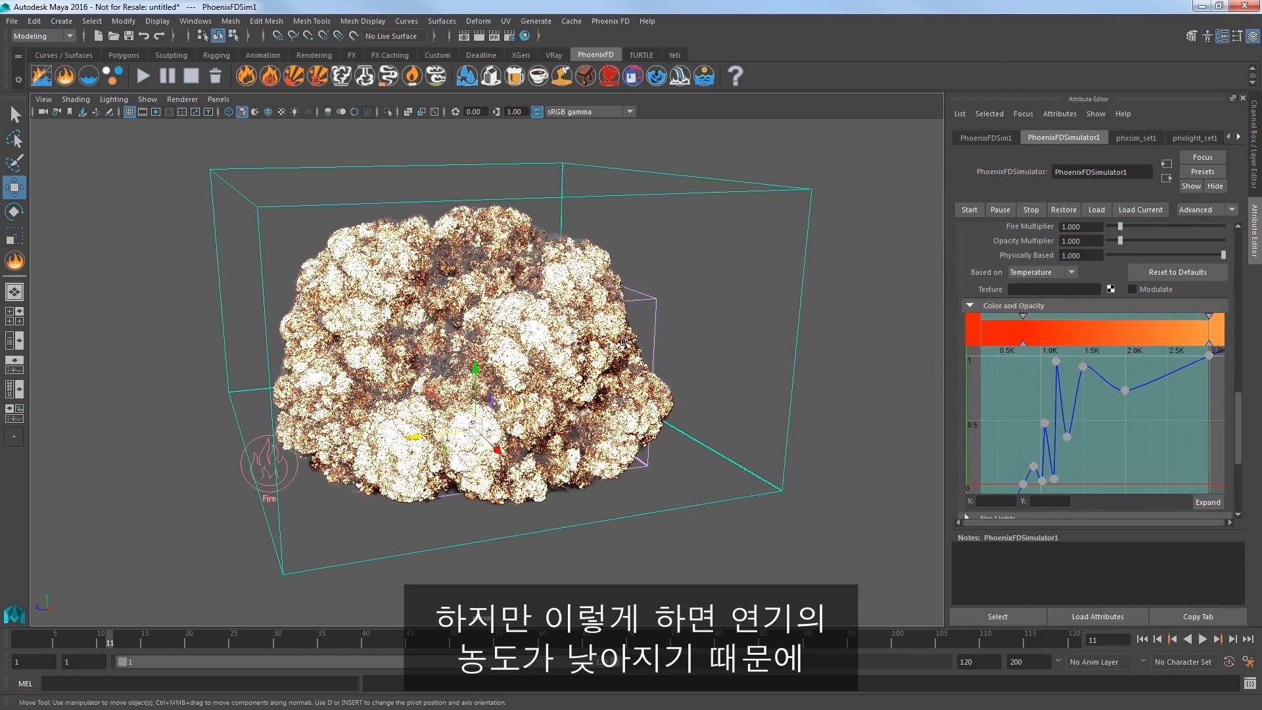
# Set Simple Smoke Opacity to 0.9 in the Smoke Opacity section
pyautogui.moveTo(1238, 415); pyautogui.dragTo(1239, 458)
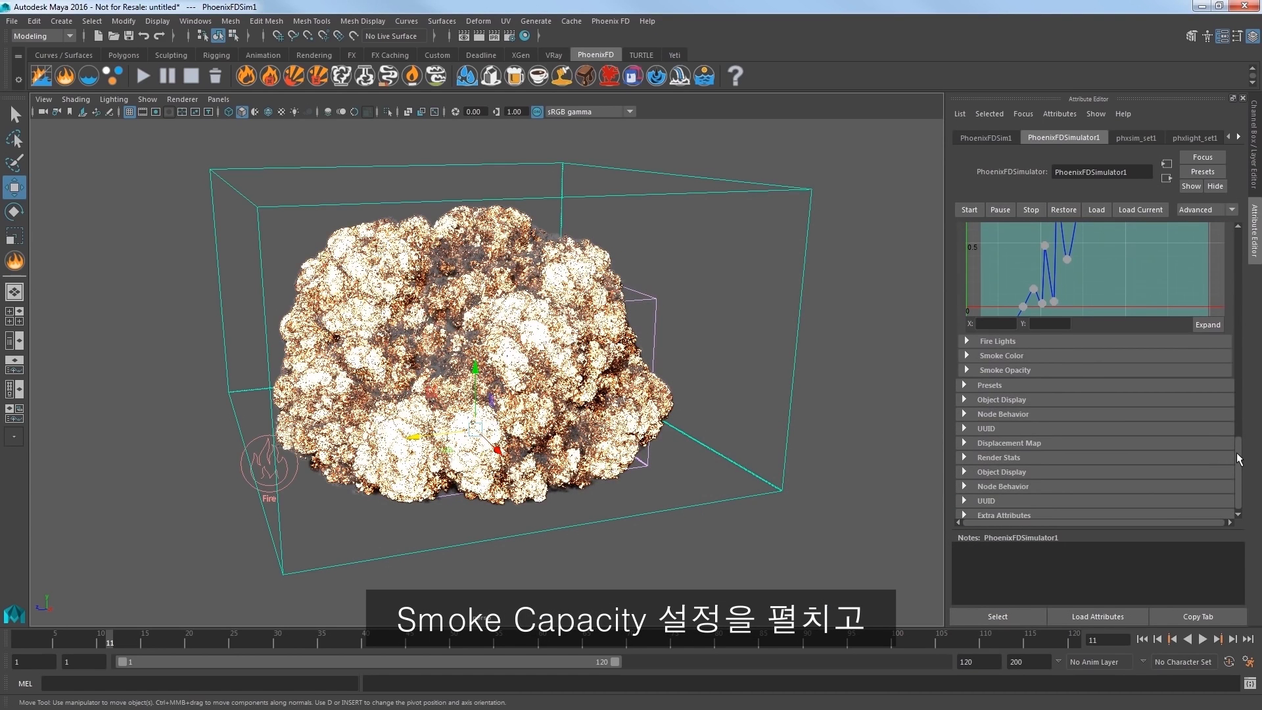
pyautogui.click(1015, 369)
pyautogui.moveTo(1240, 406); pyautogui.dragTo(1240, 440)
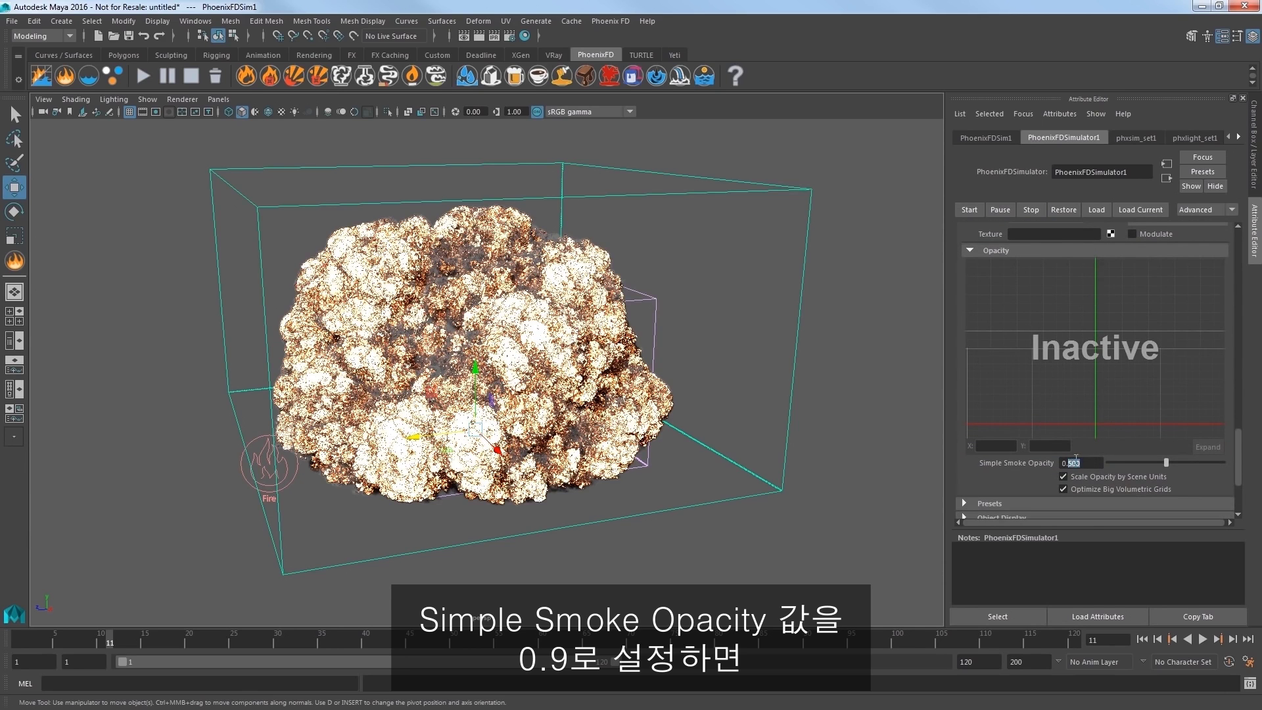
pyautogui.press('Return')
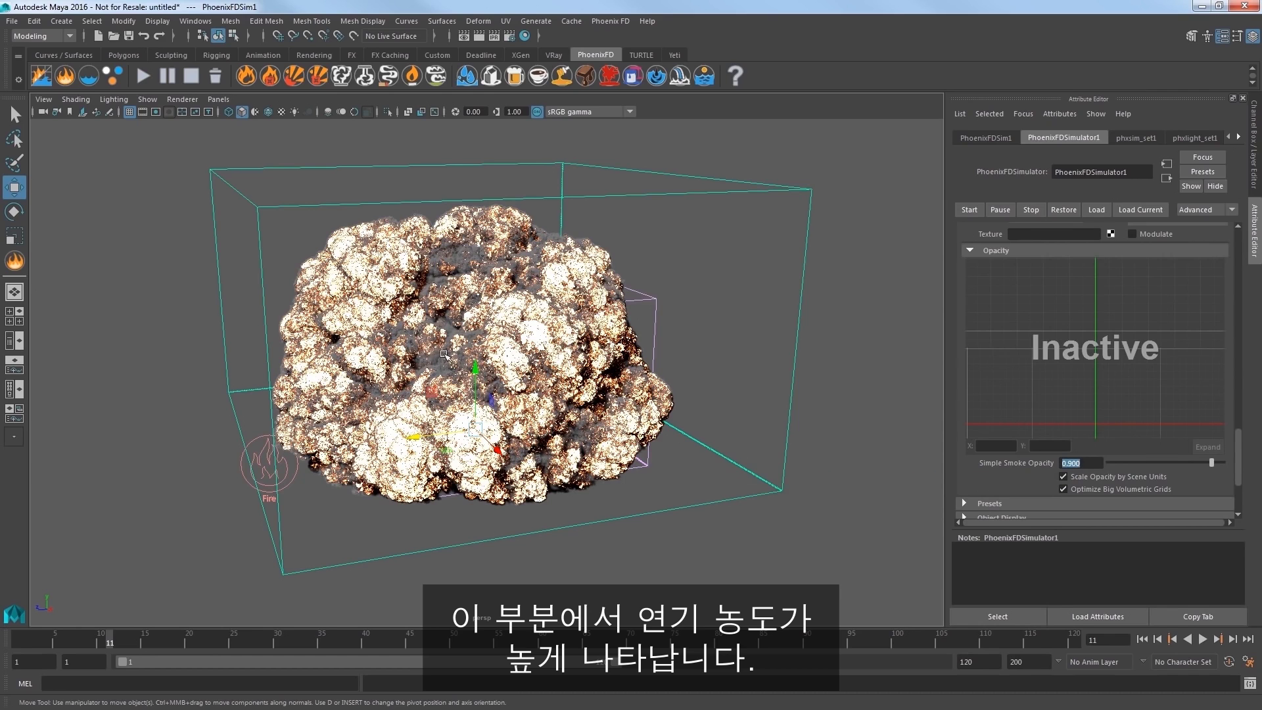
pyautogui.moveTo(1240, 466); pyautogui.dragTo(1239, 445)
pyautogui.scroll(2, 1204, 397)
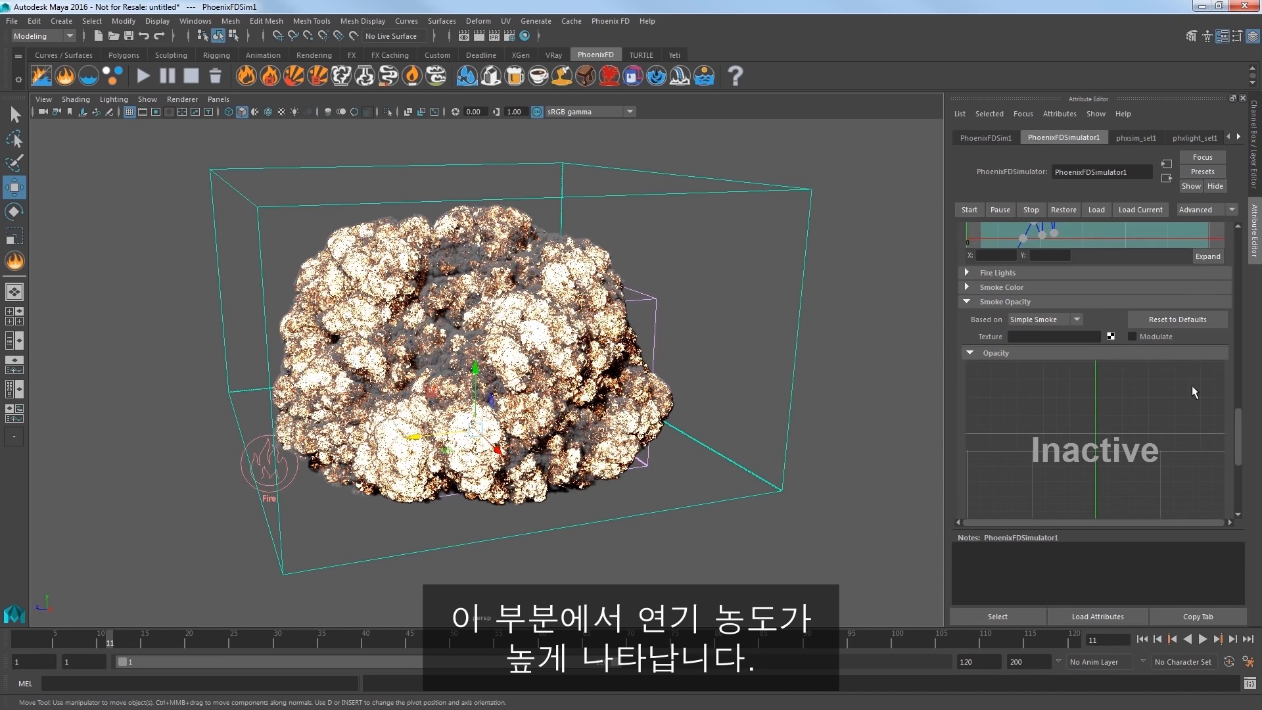
pyautogui.click(982, 302)
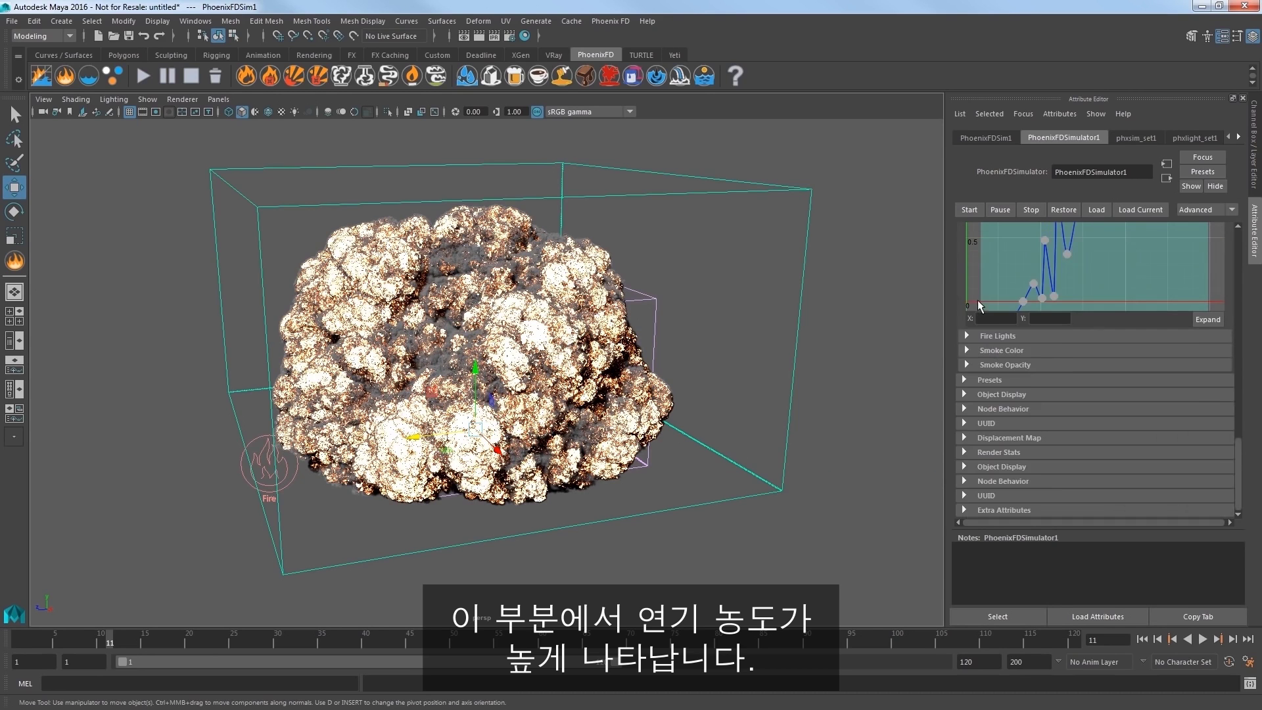
pyautogui.click(987, 353)
# Make the smoke's constant colour dark grey and set External Scatter Mult to 0.5
pyautogui.scroll(-5, 1189, 389)
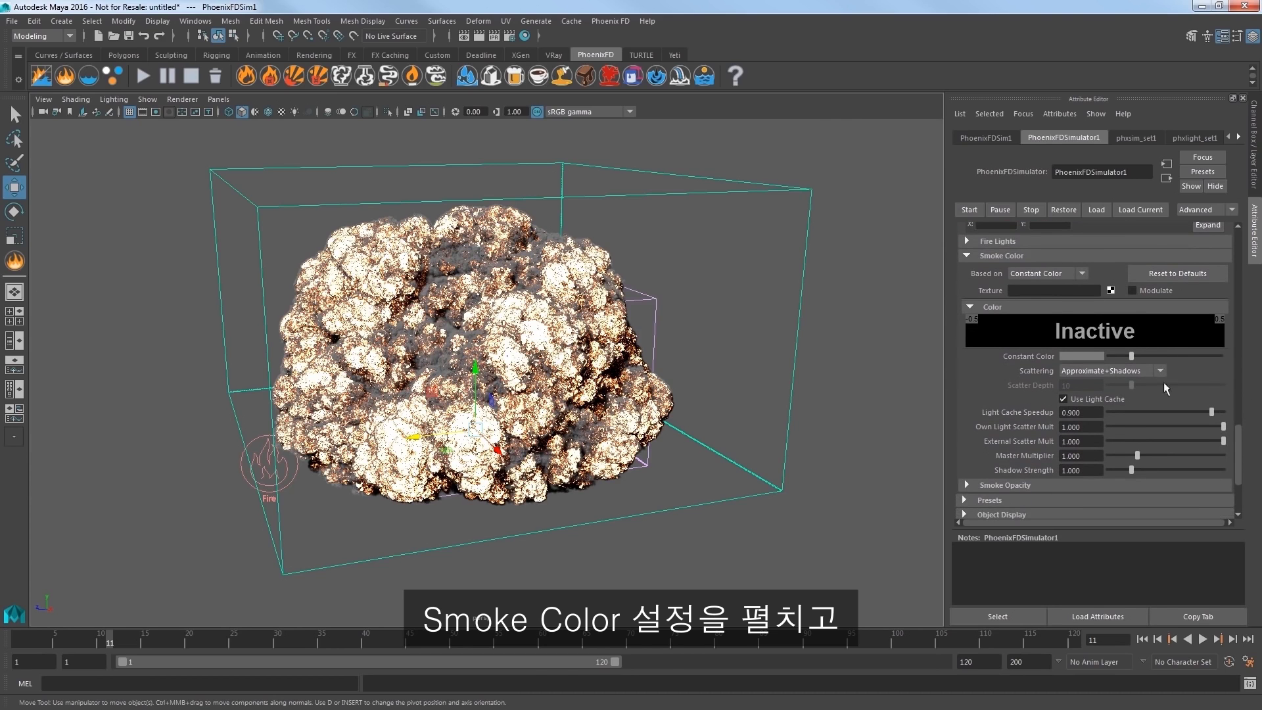
pyautogui.click(1086, 356)
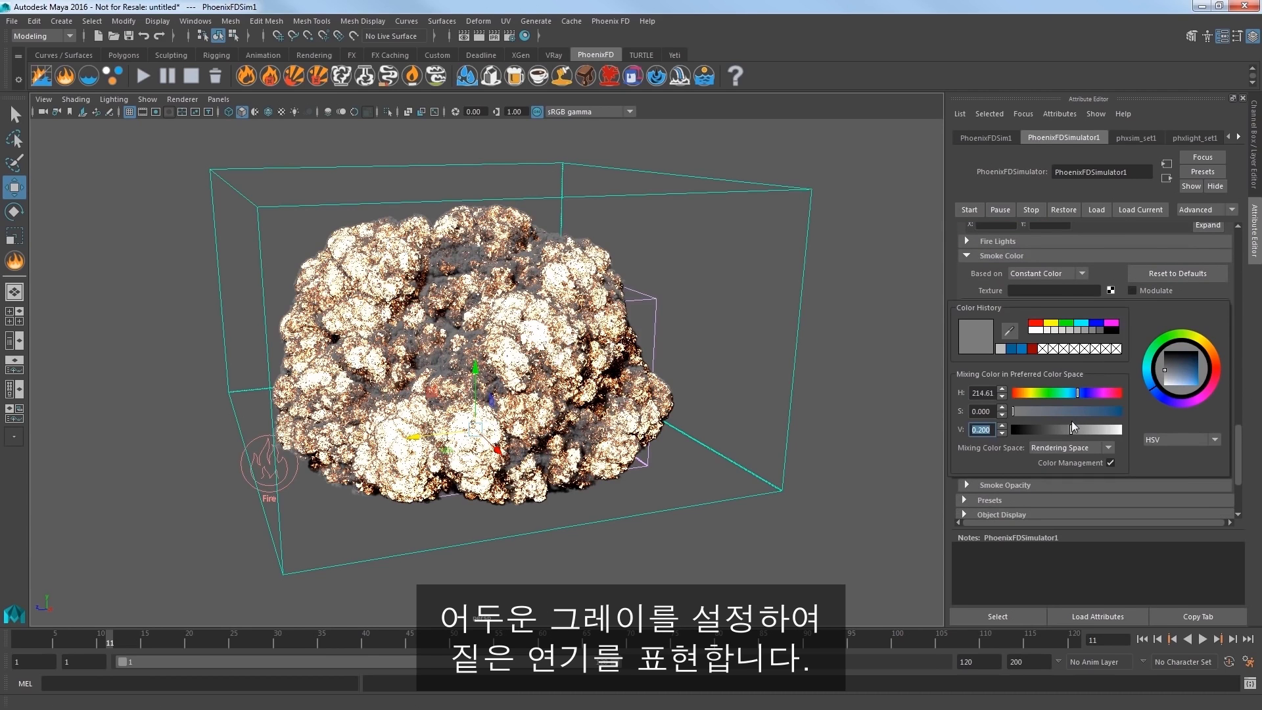
pyautogui.moveTo(1067, 429); pyautogui.dragTo(1052, 429)
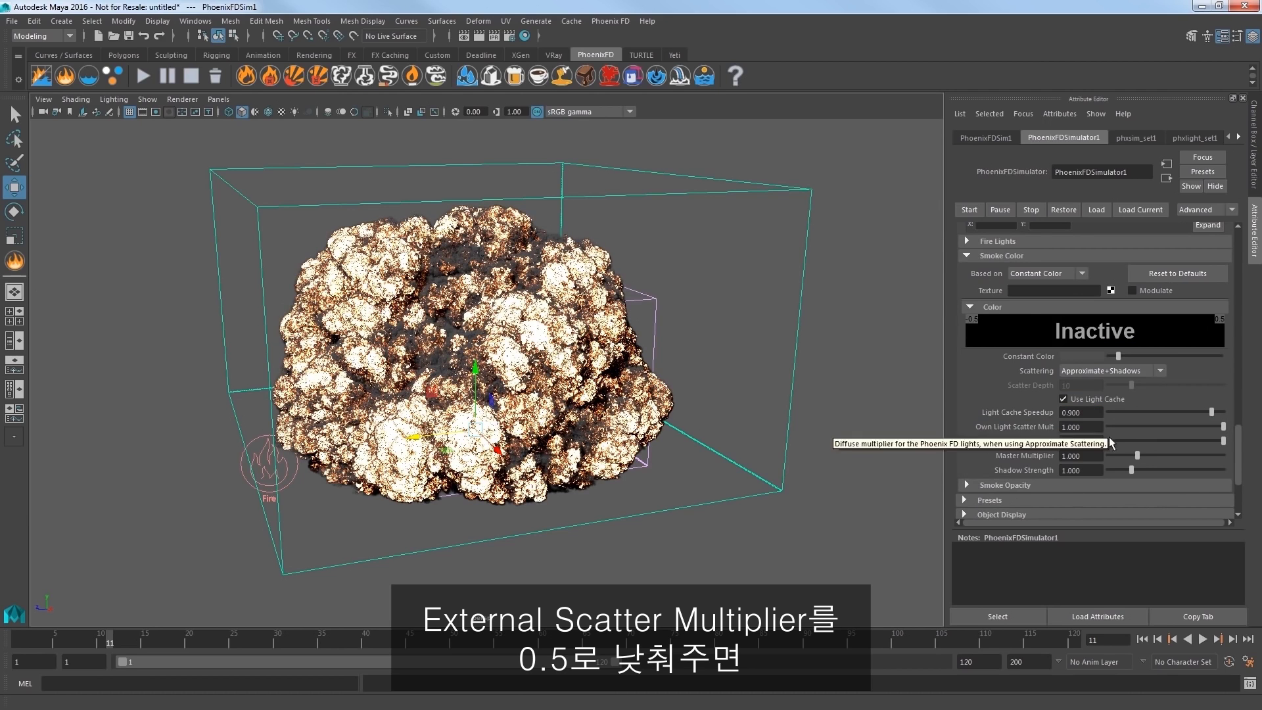
pyautogui.click(1065, 441)
pyautogui.write('0')
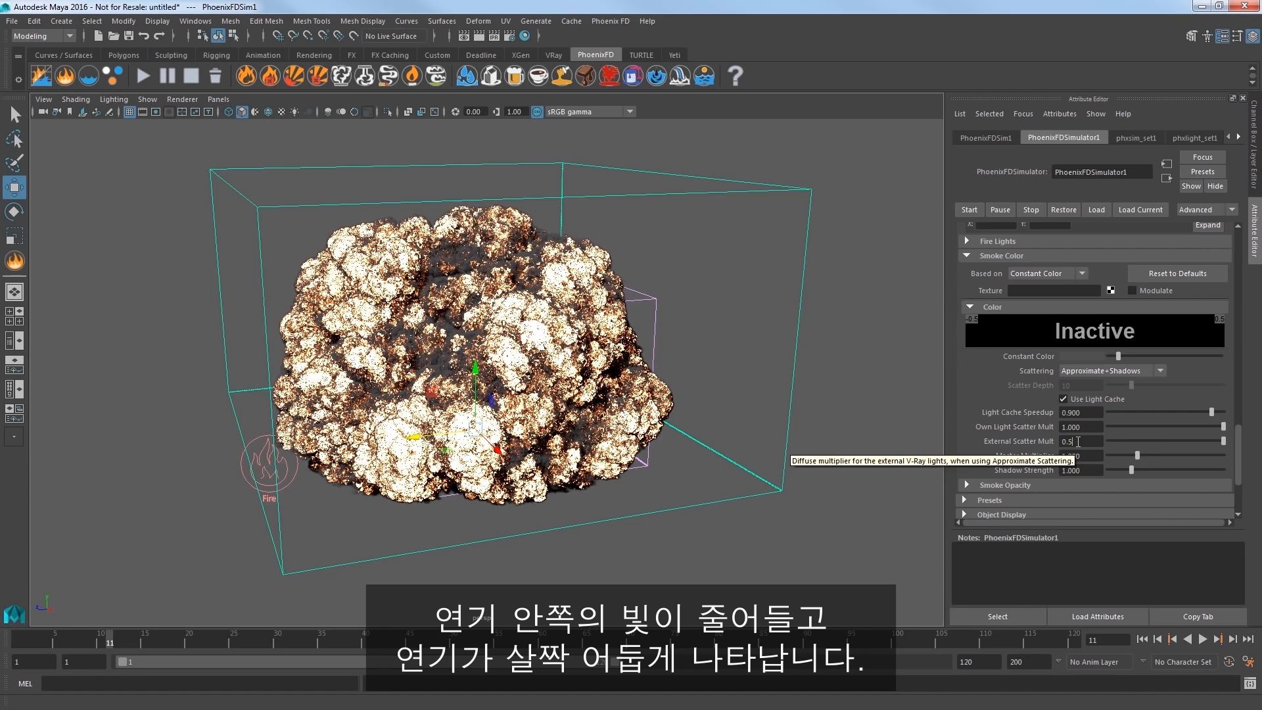
pyautogui.write('.5')
pyautogui.press('Return')
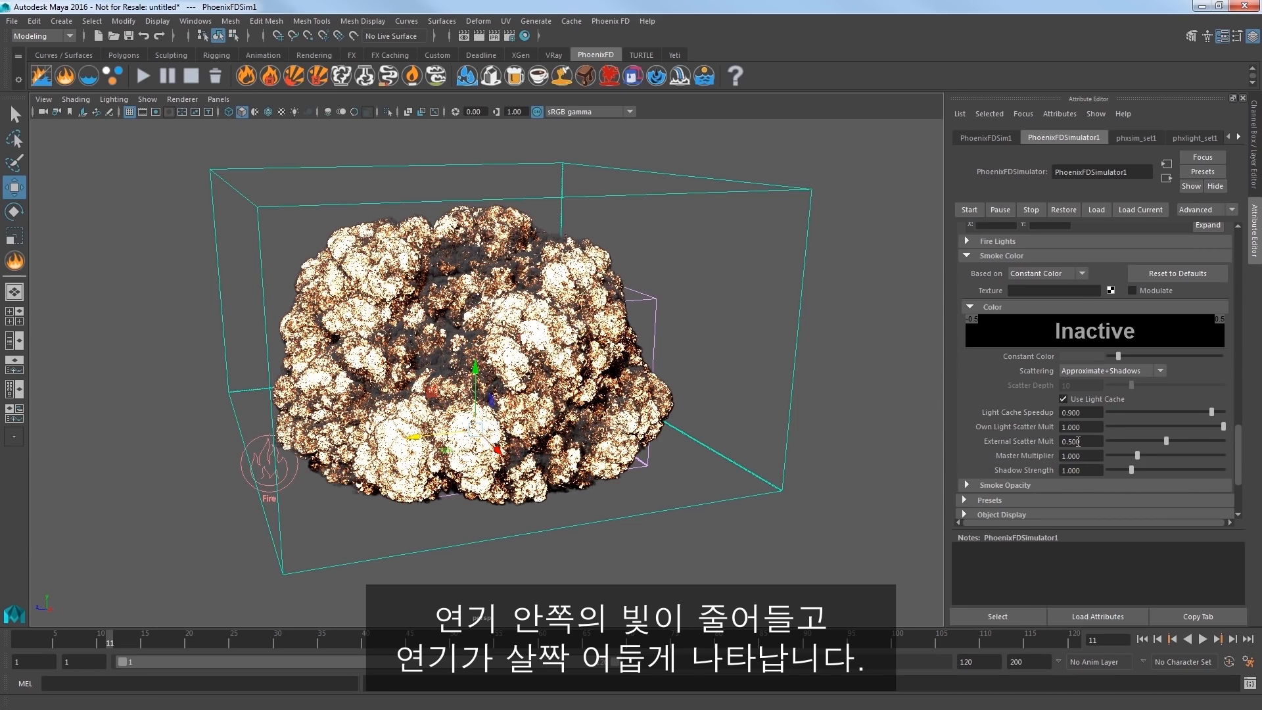
pyautogui.moveTo(1239, 453); pyautogui.dragTo(1243, 405)
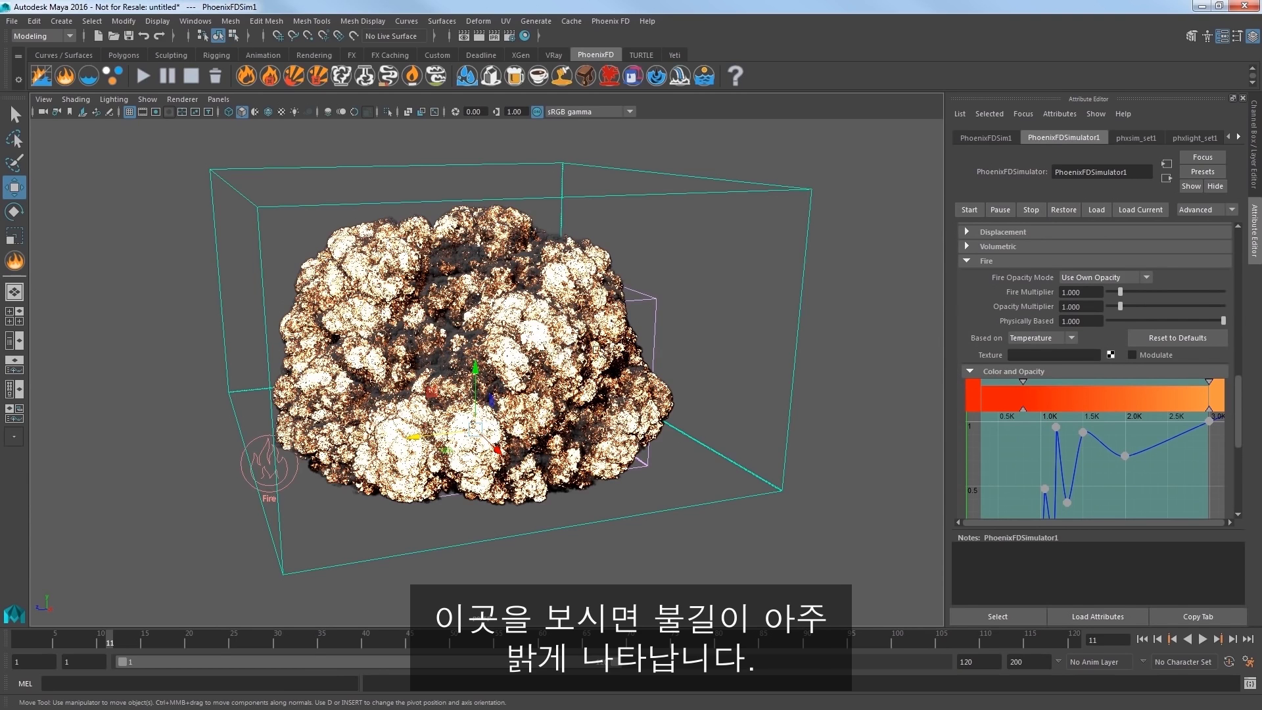
# Set fire Opacity Multiplier 0.3, Physically Based 0.7 and Fire Multiplier 5
pyautogui.doubleClick(1081, 307)
pyautogui.write('0.')
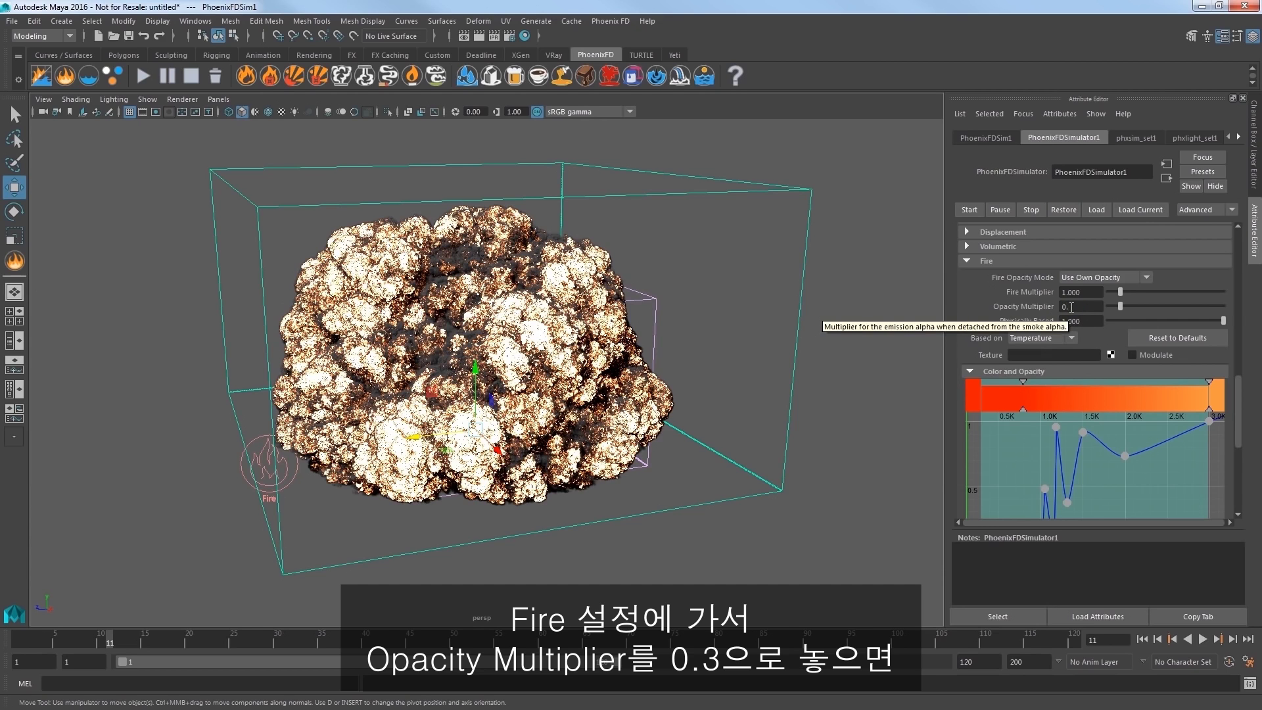
pyautogui.write('3')
pyautogui.press('Return')
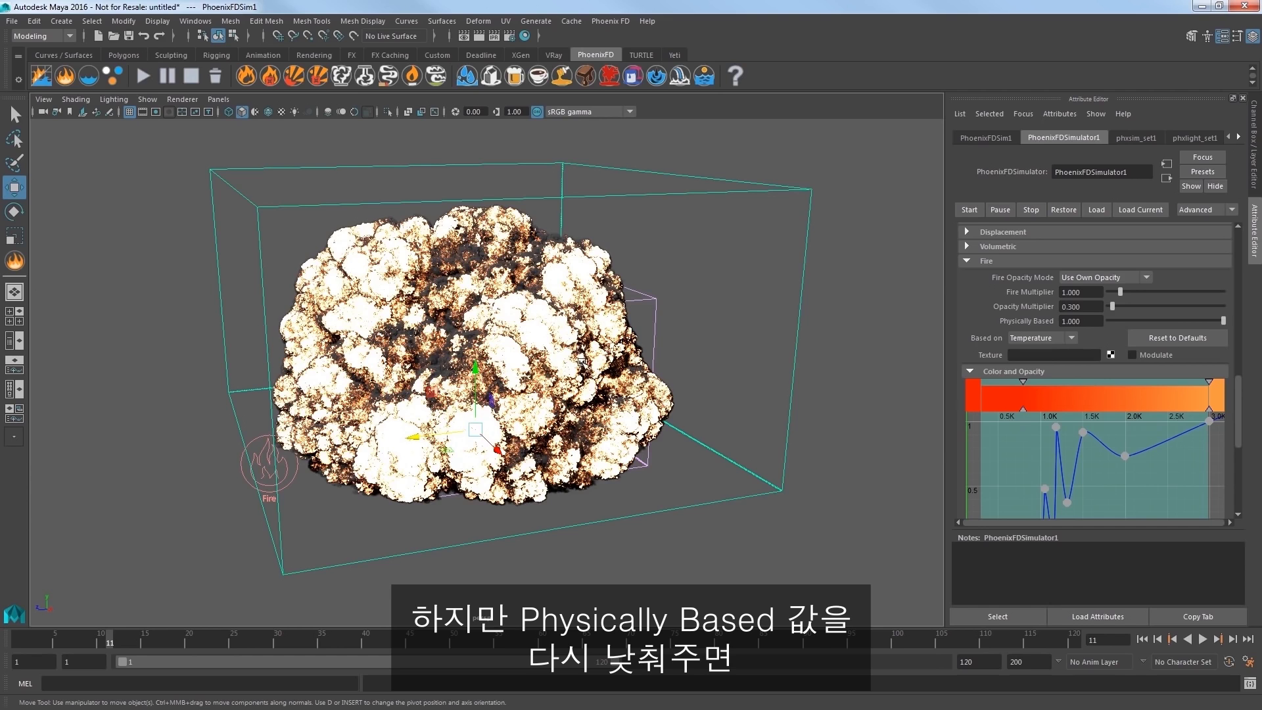
pyautogui.moveTo(1086, 321); pyautogui.dragTo(1021, 321)
pyautogui.write('0.7')
pyautogui.press('Return')
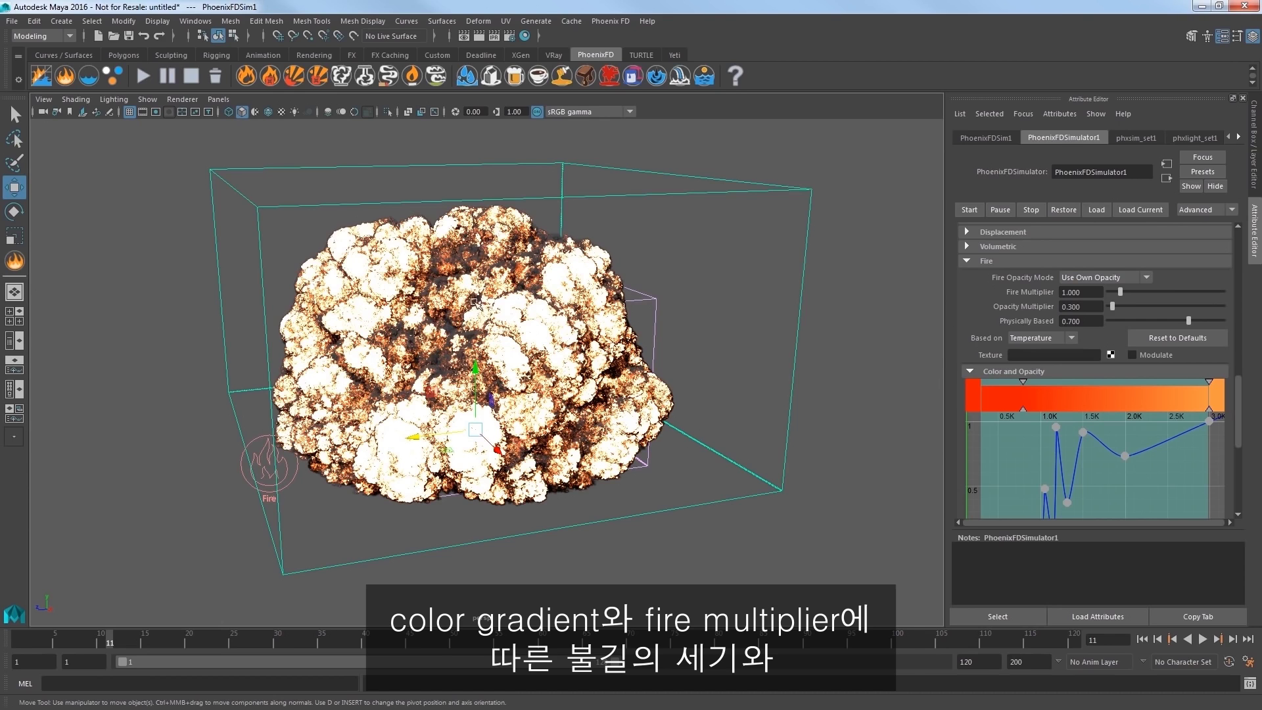
pyautogui.moveTo(1012, 321)
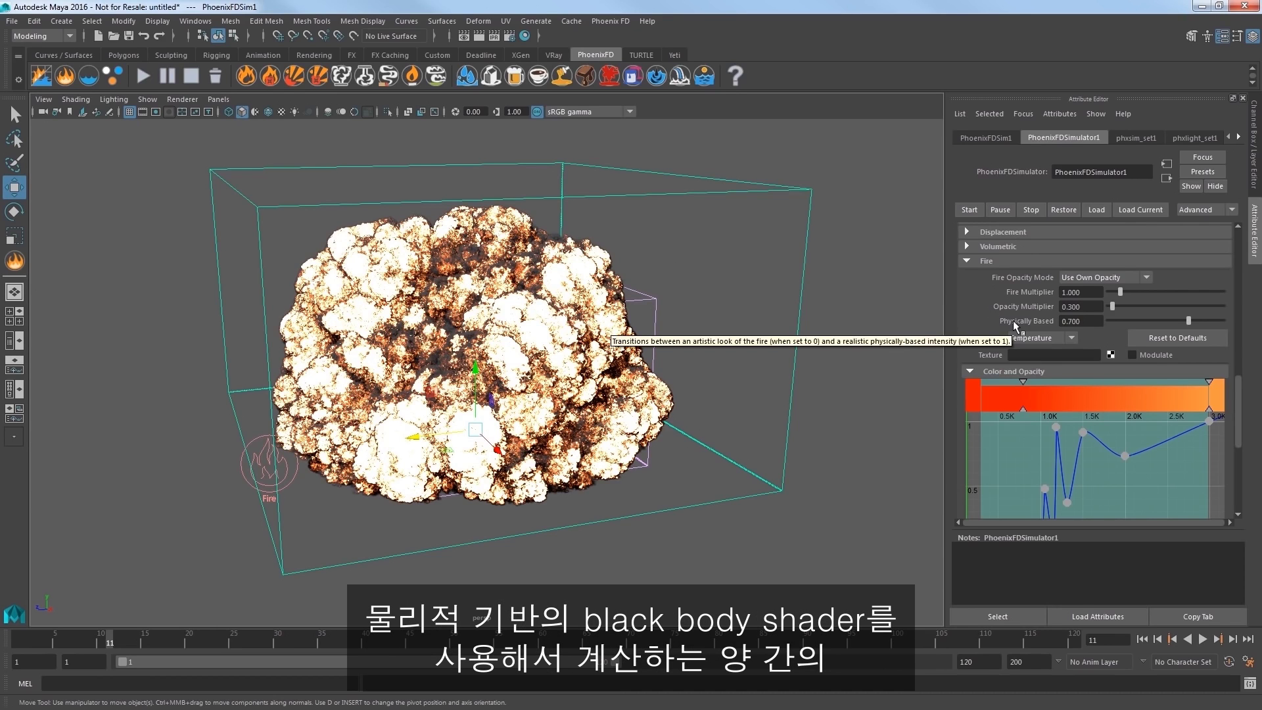
pyautogui.click(1078, 292)
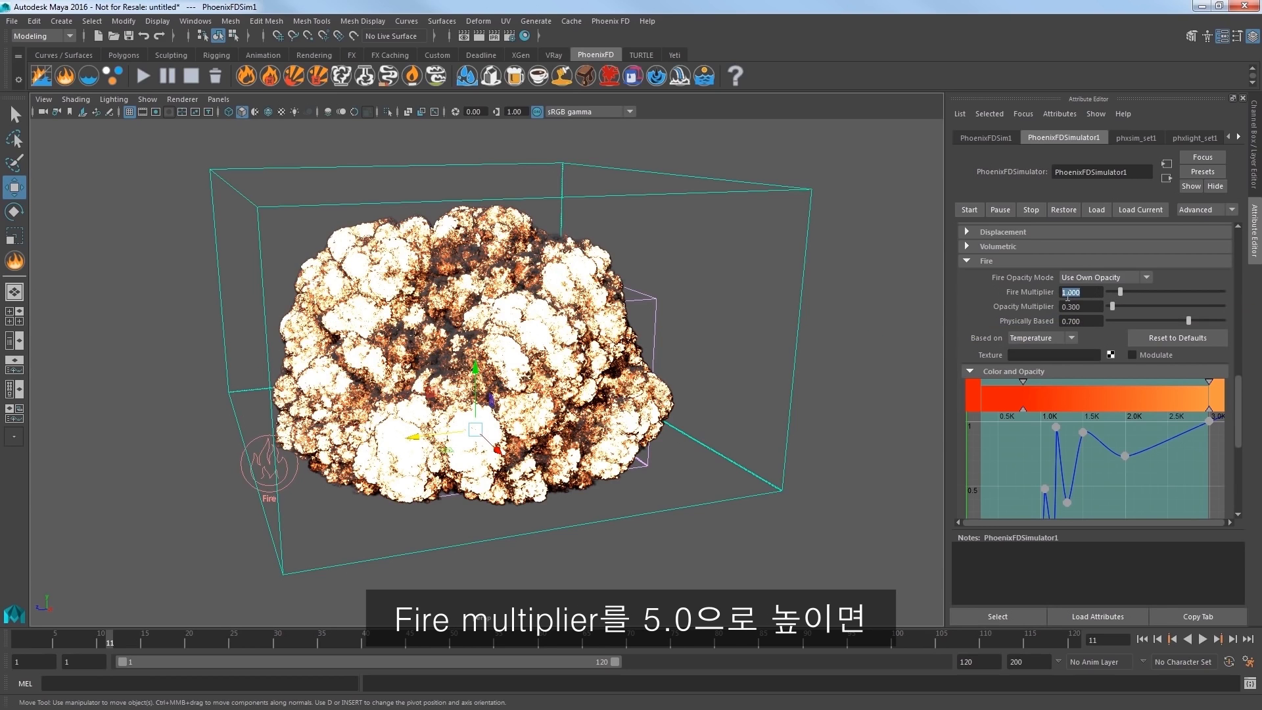
pyautogui.write('5')
pyautogui.press('Return')
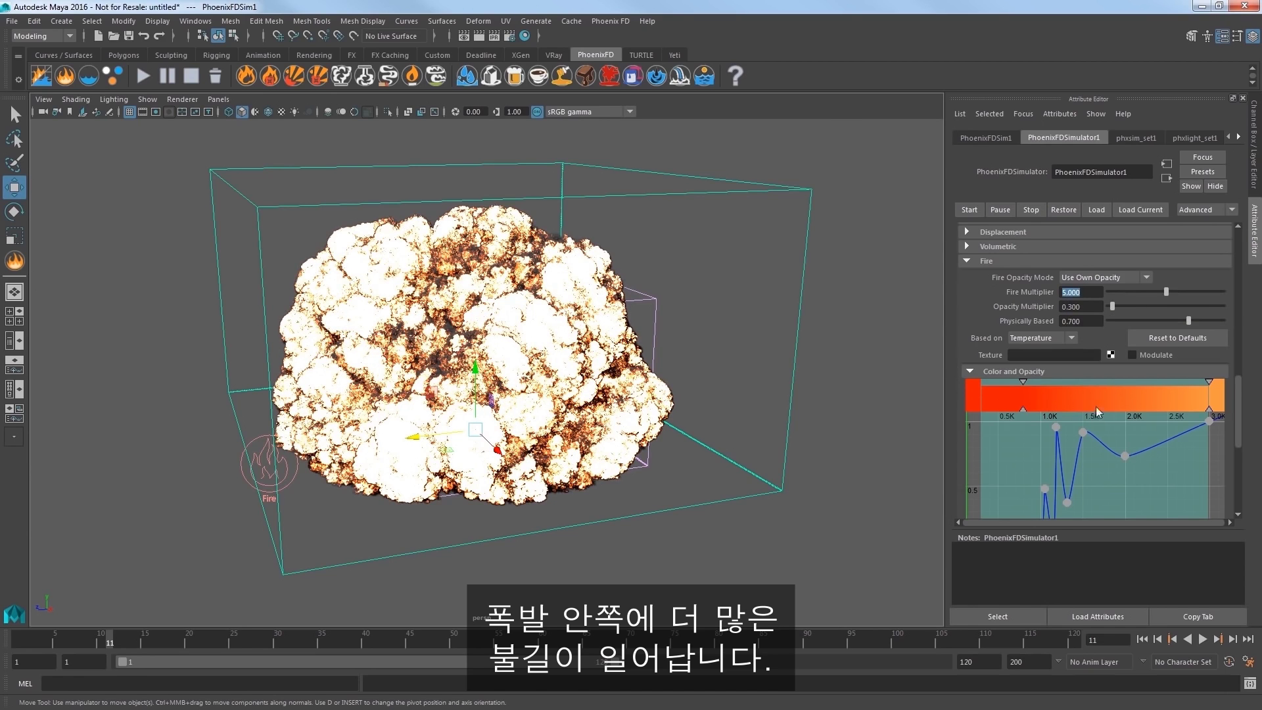
# Try a green top stop on the fire gradient, then undo it back to red
pyautogui.click(1023, 381)
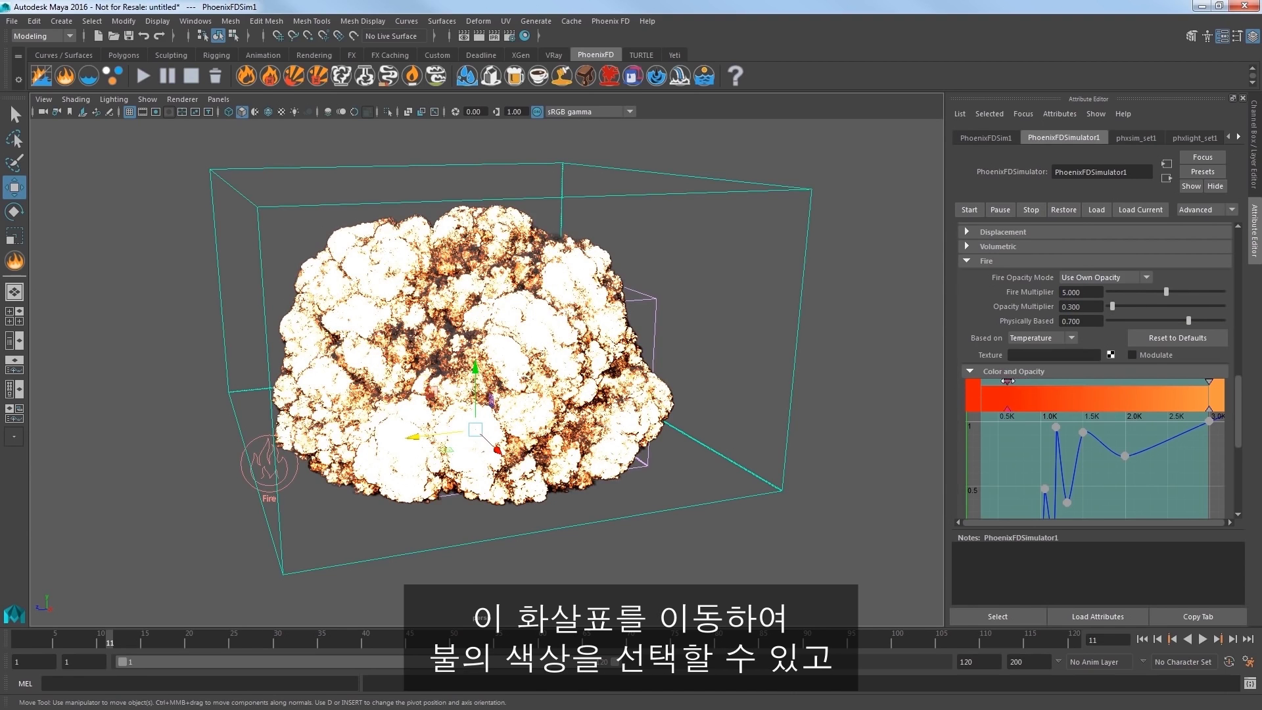
pyautogui.doubleClick(1001, 381)
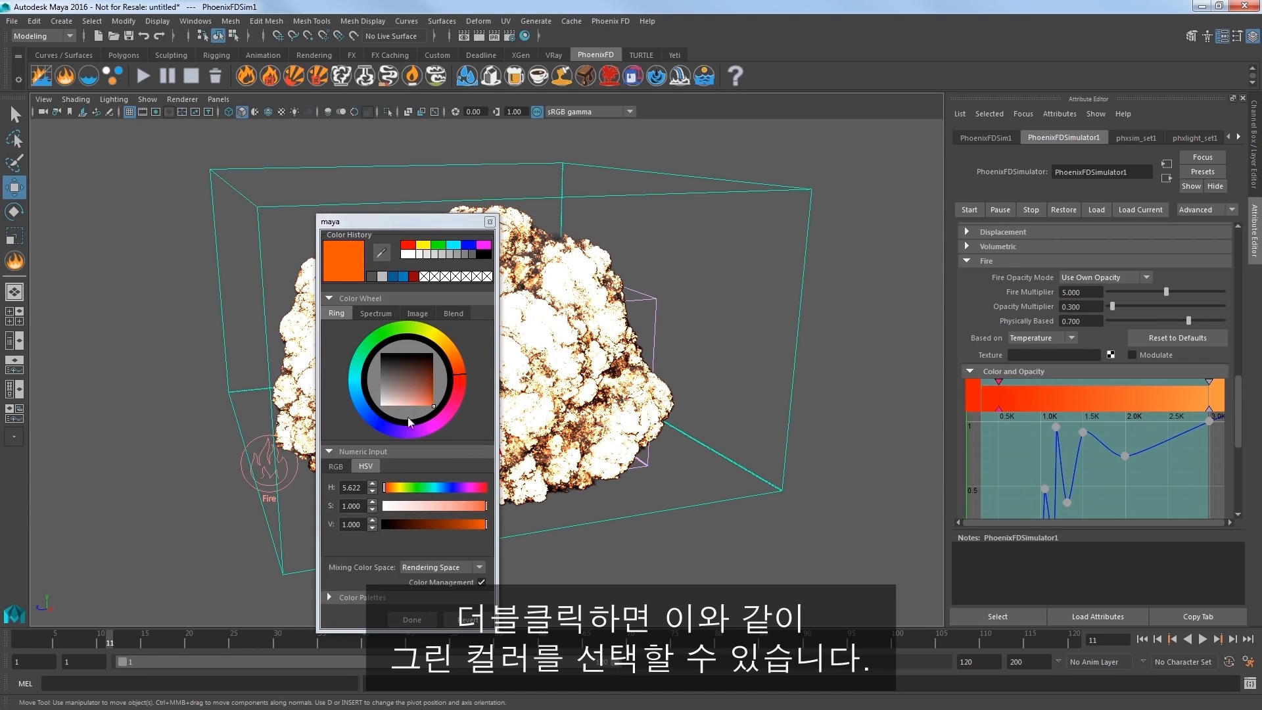
pyautogui.click(415, 487)
pyautogui.moveTo(407, 228); pyautogui.dragTo(627, 205)
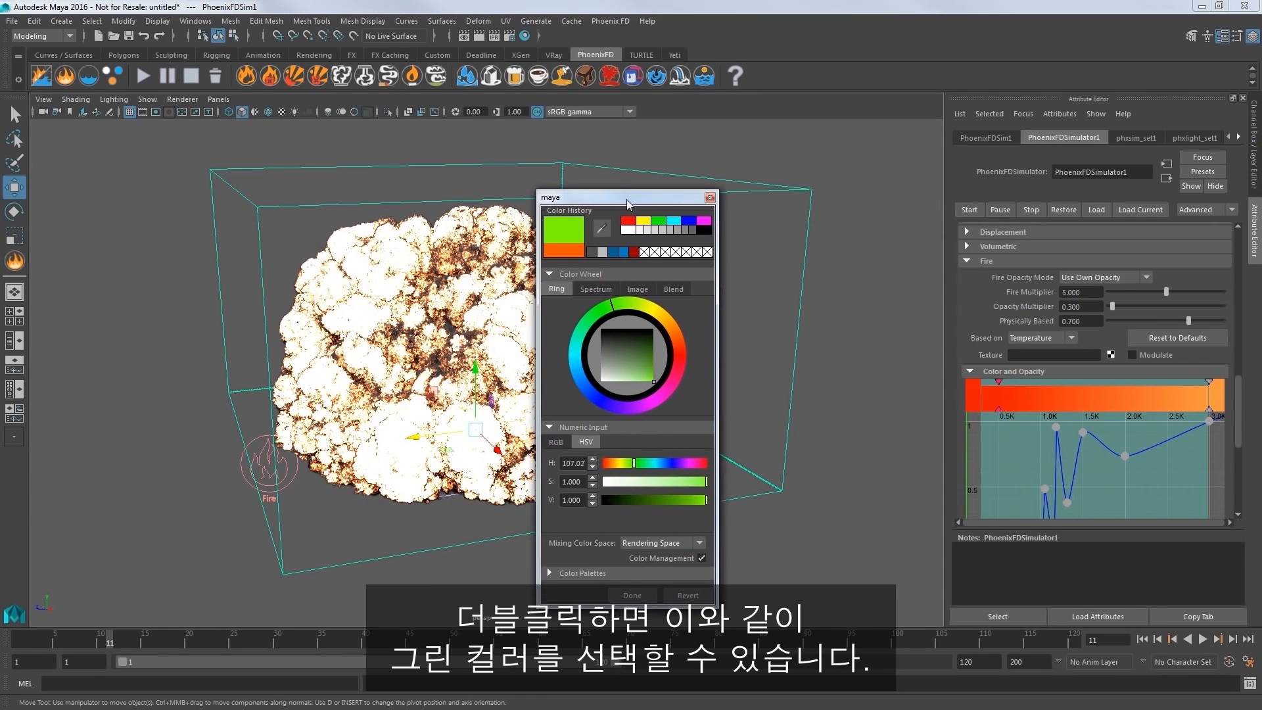
pyautogui.click(631, 597)
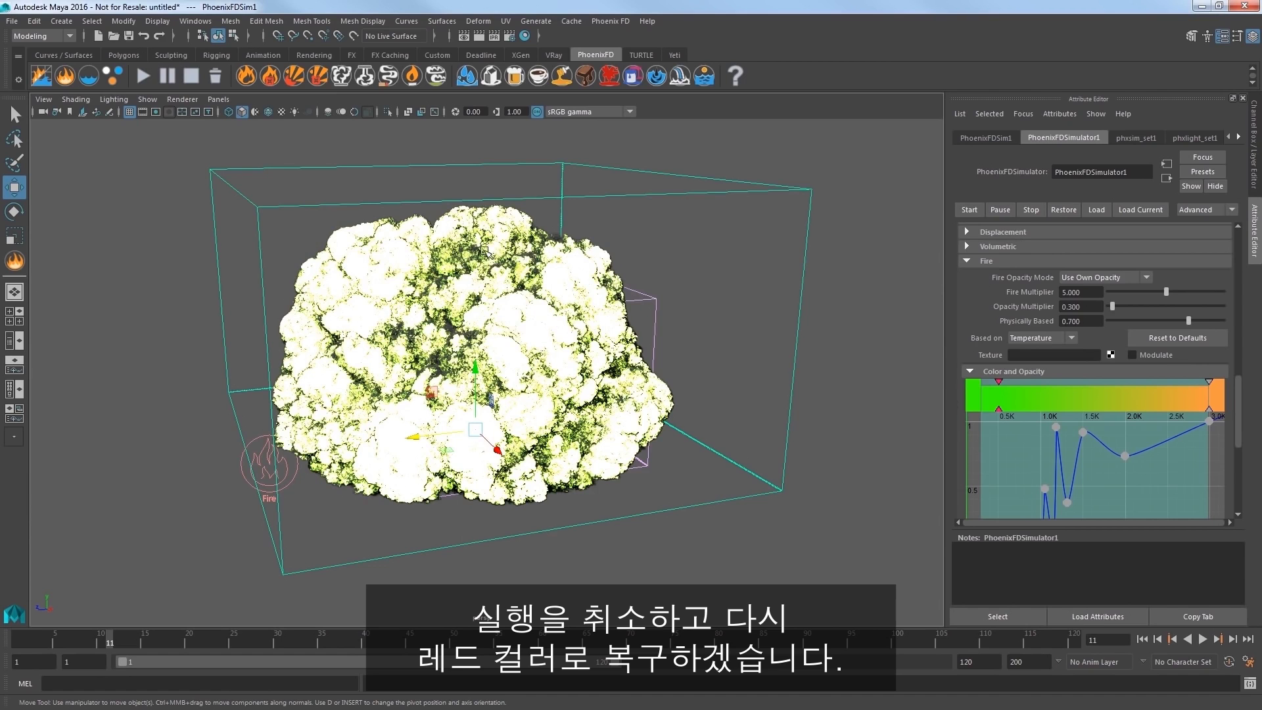
pyautogui.hotkey('ctrl', 'z')
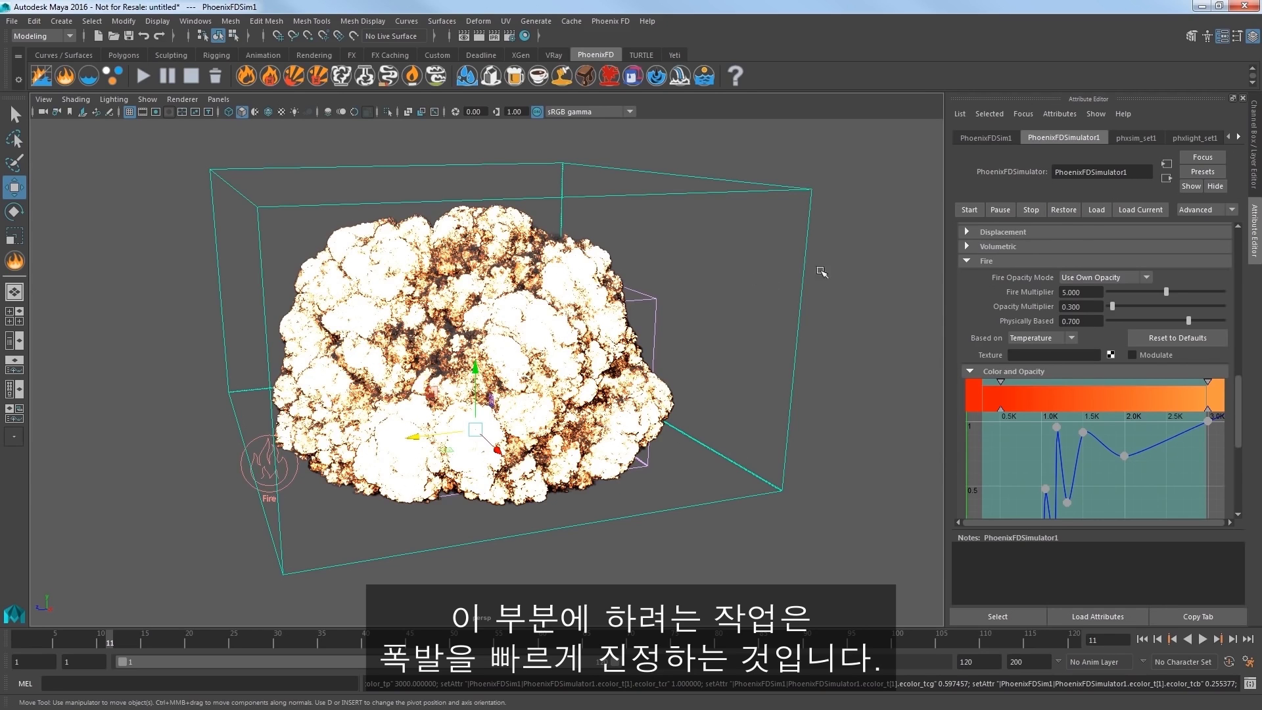
# Set Dynamics Cooling to 0.3, up from 0.05
pyautogui.click(971, 260)
pyautogui.moveTo(1238, 396); pyautogui.dragTo(1239, 233)
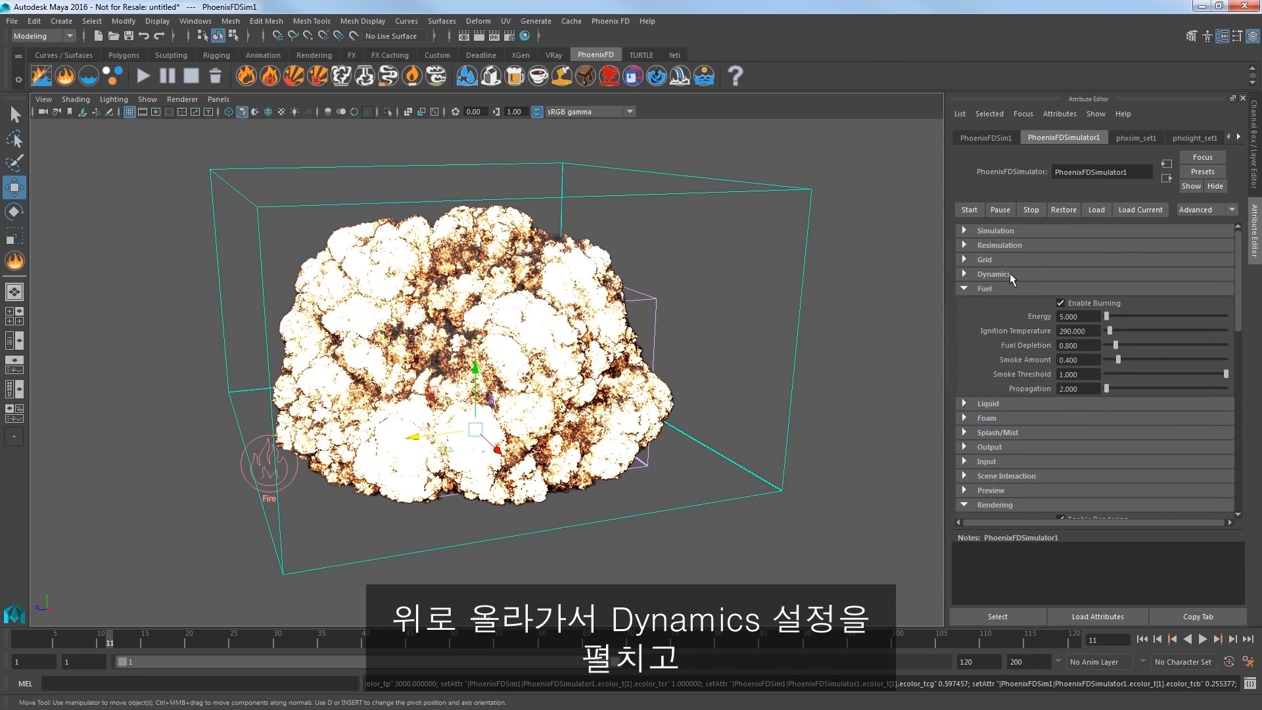
pyautogui.click(1003, 273)
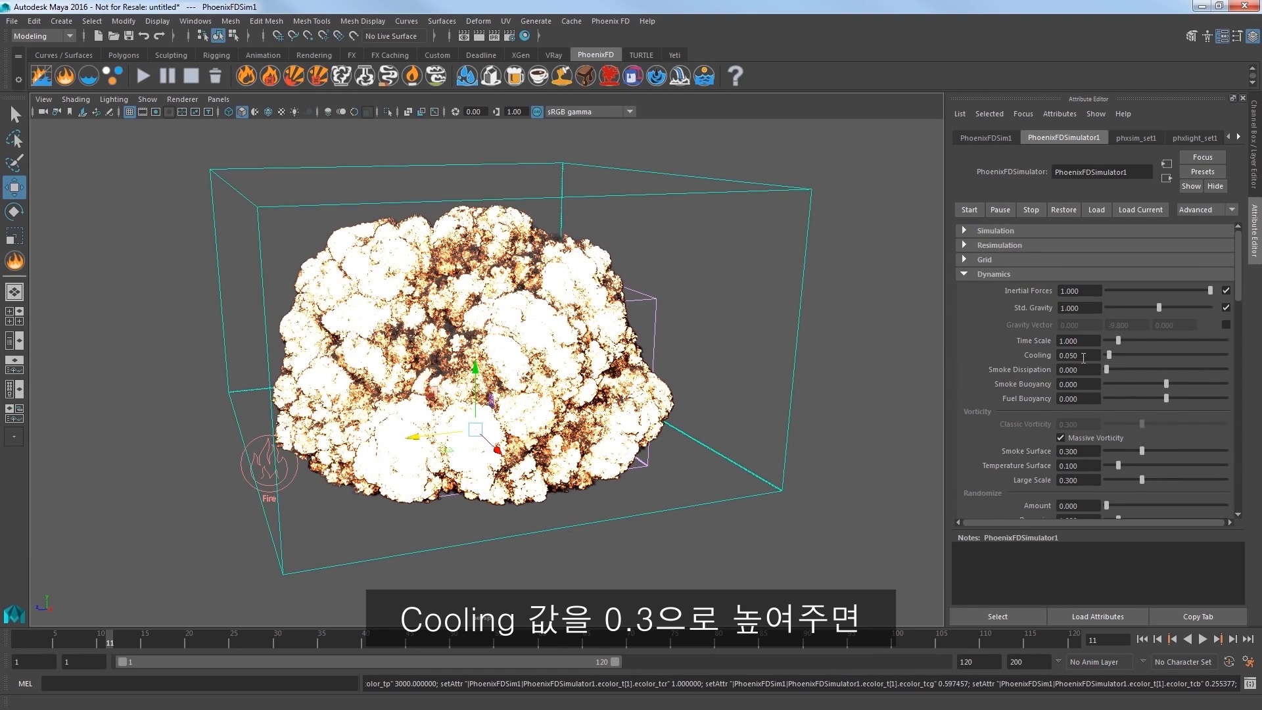
pyautogui.write('.3')
pyautogui.press('Return')
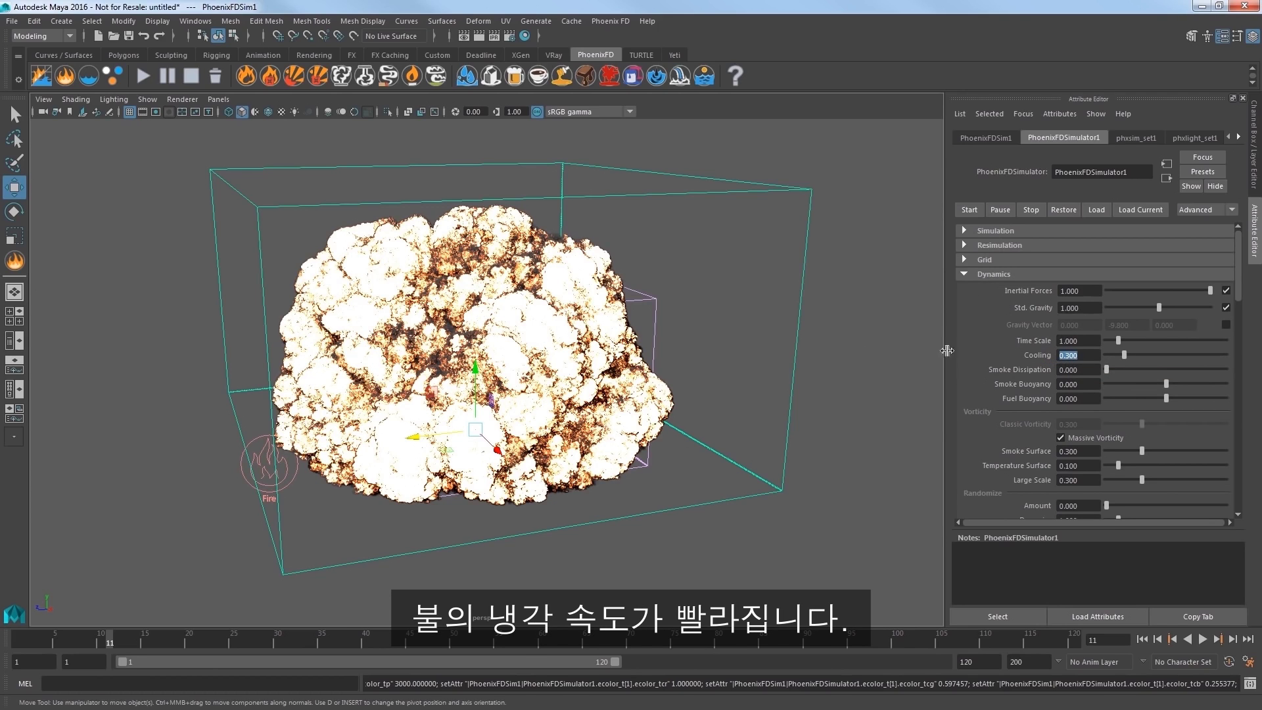
# Set Grid Cell Size to 1.5 and re-run the explosion simulation
pyautogui.click(993, 275)
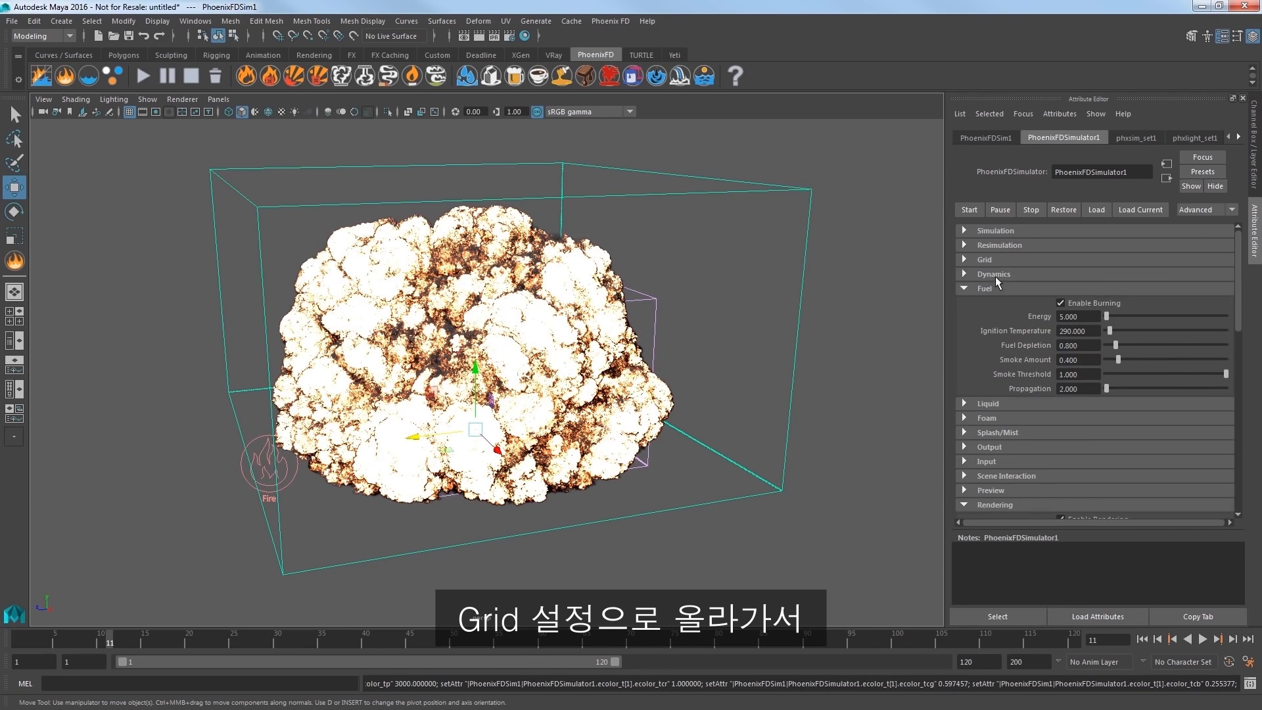
pyautogui.click(984, 290)
pyautogui.click(986, 259)
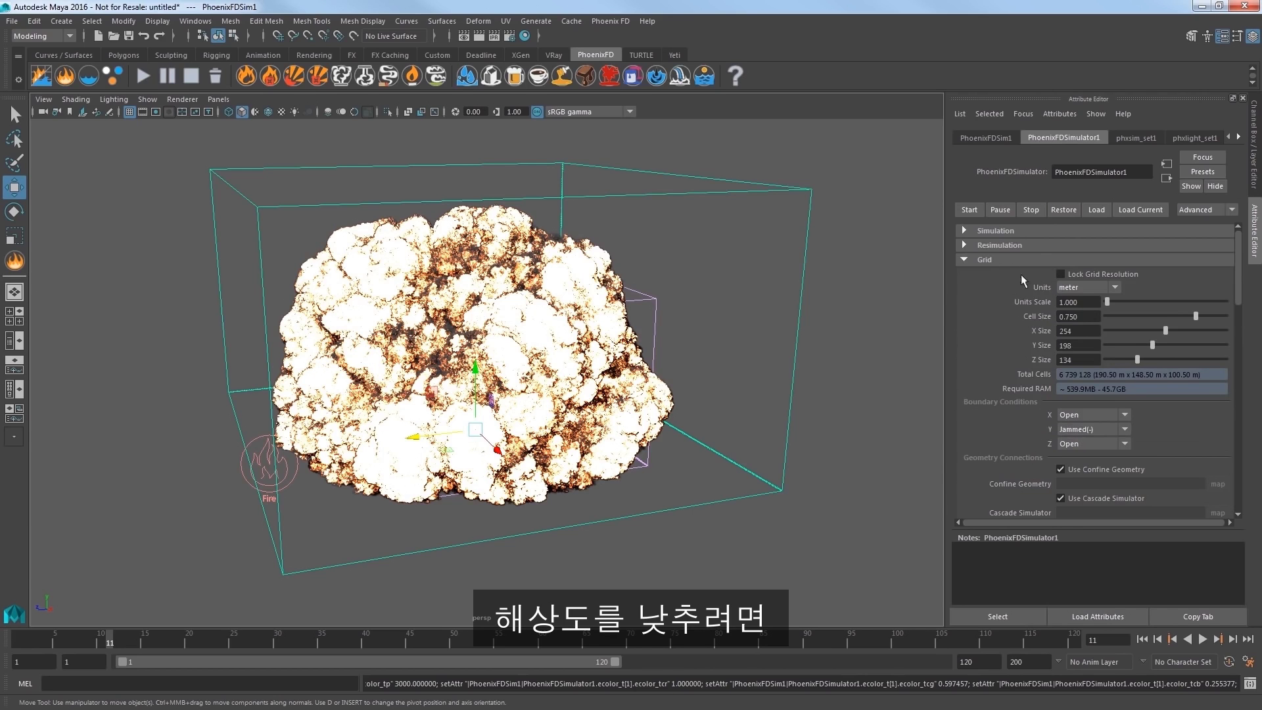
pyautogui.write('1.5')
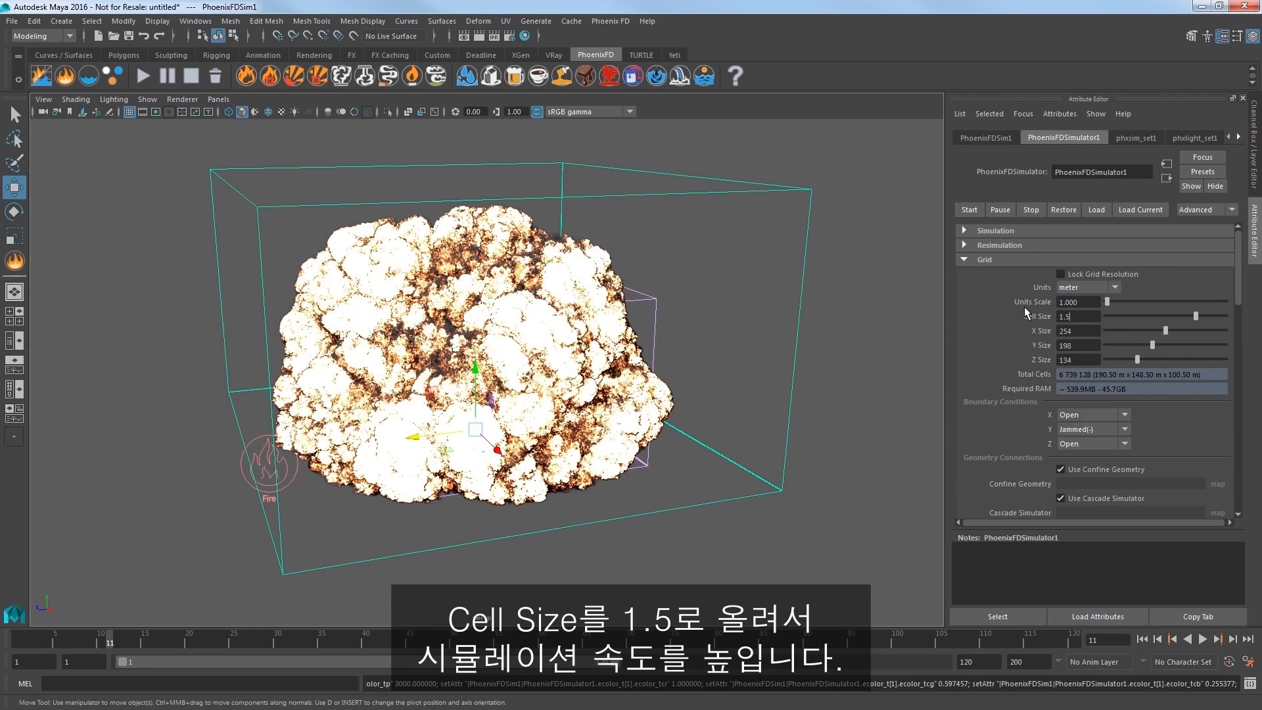
pyautogui.press('Return')
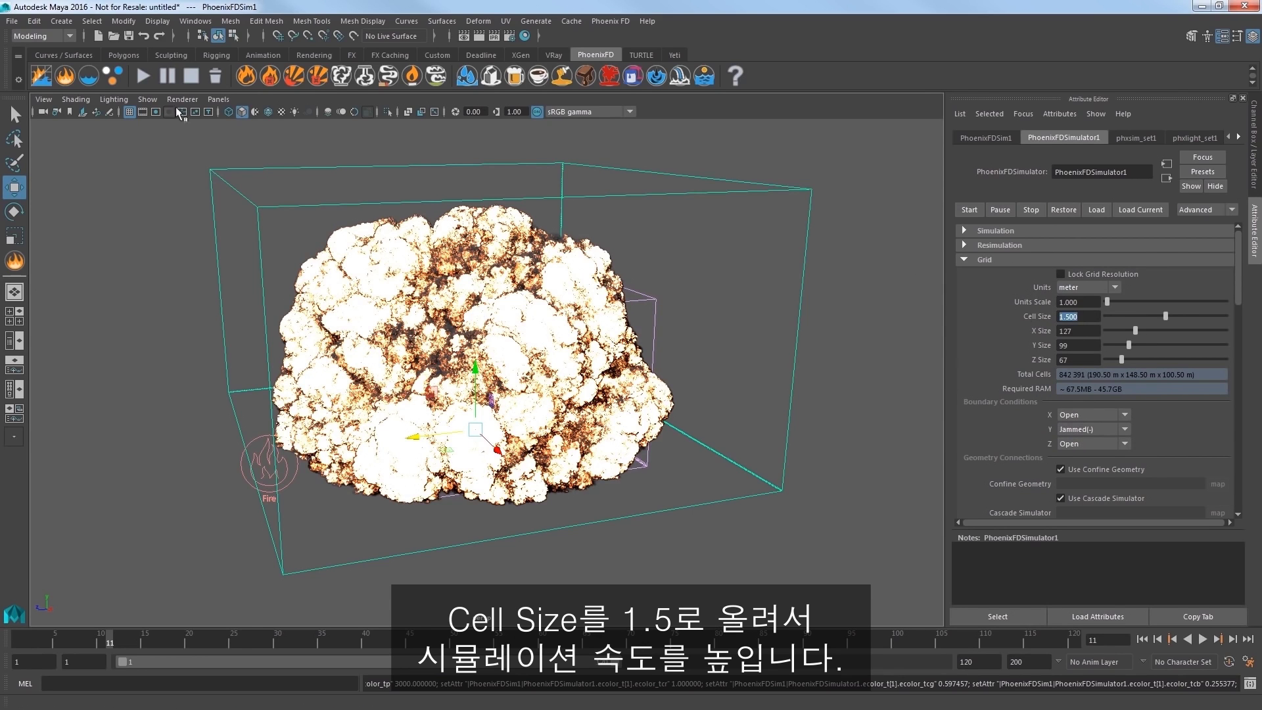
pyautogui.click(141, 76)
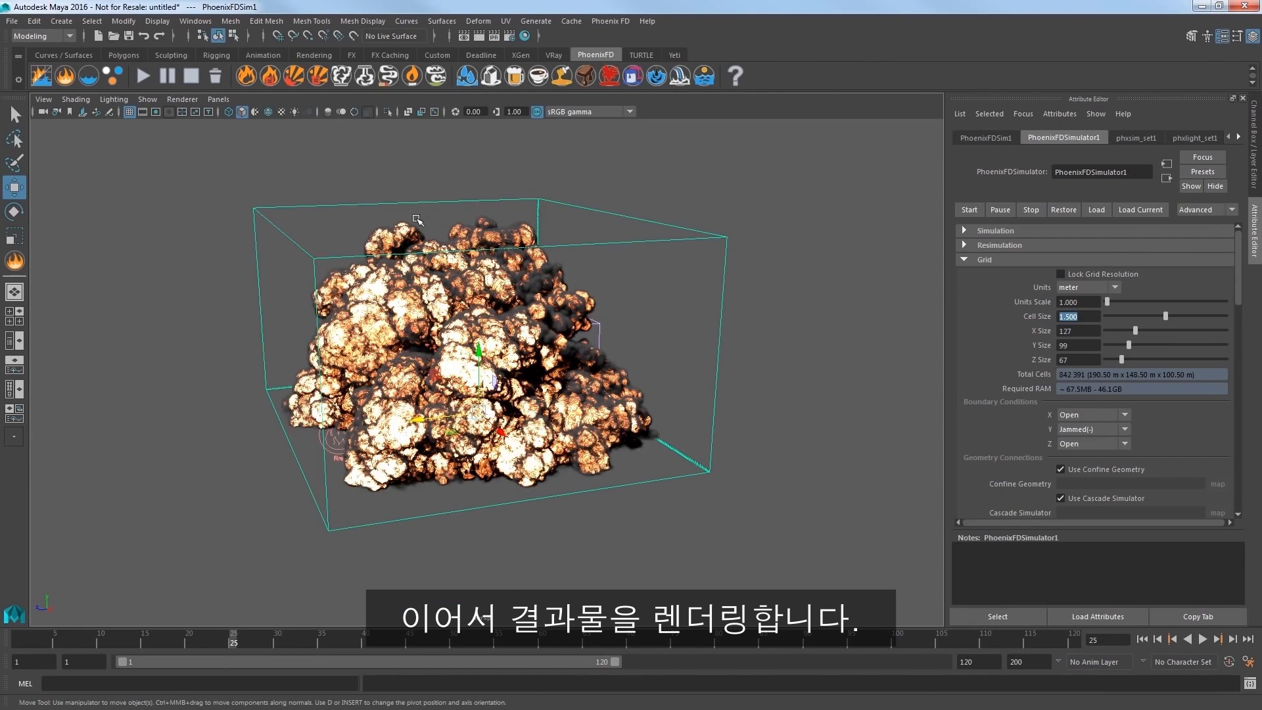
# Switch the renderer to V-Ray and render a first test frame
pyautogui.click(512, 36)
pyautogui.click(449, 201)
pyautogui.click(423, 254)
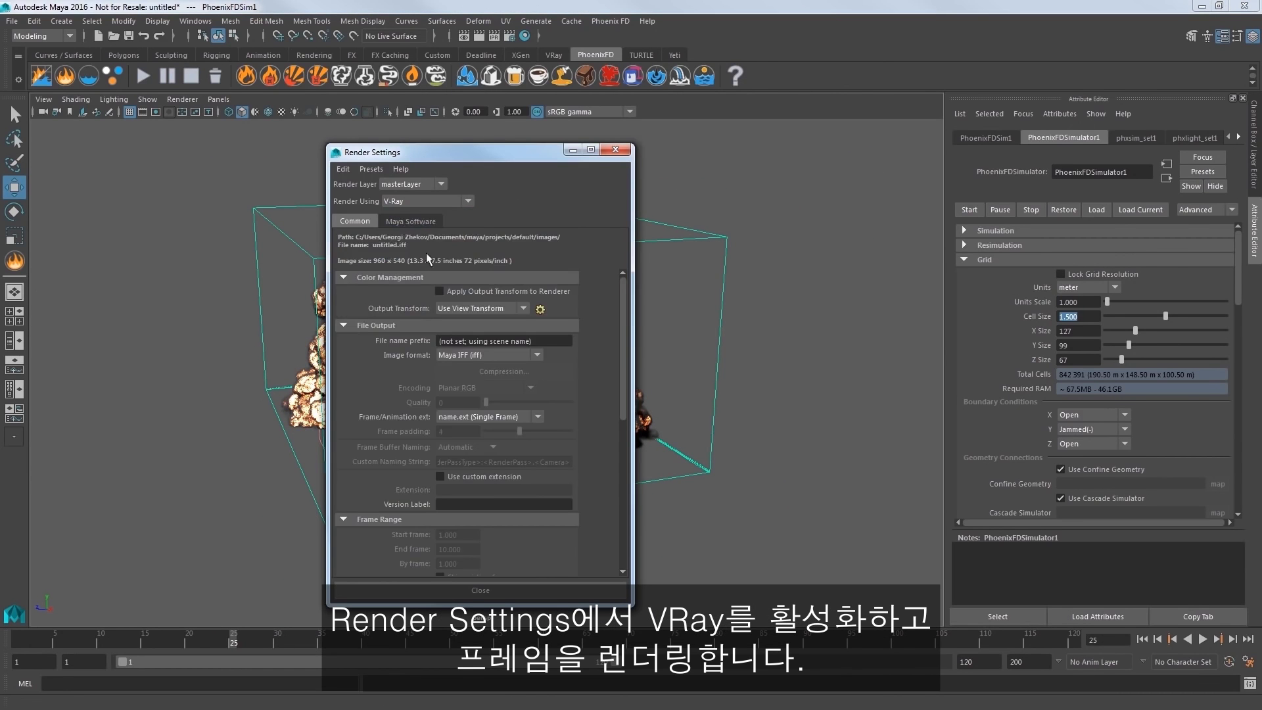
pyautogui.click(612, 150)
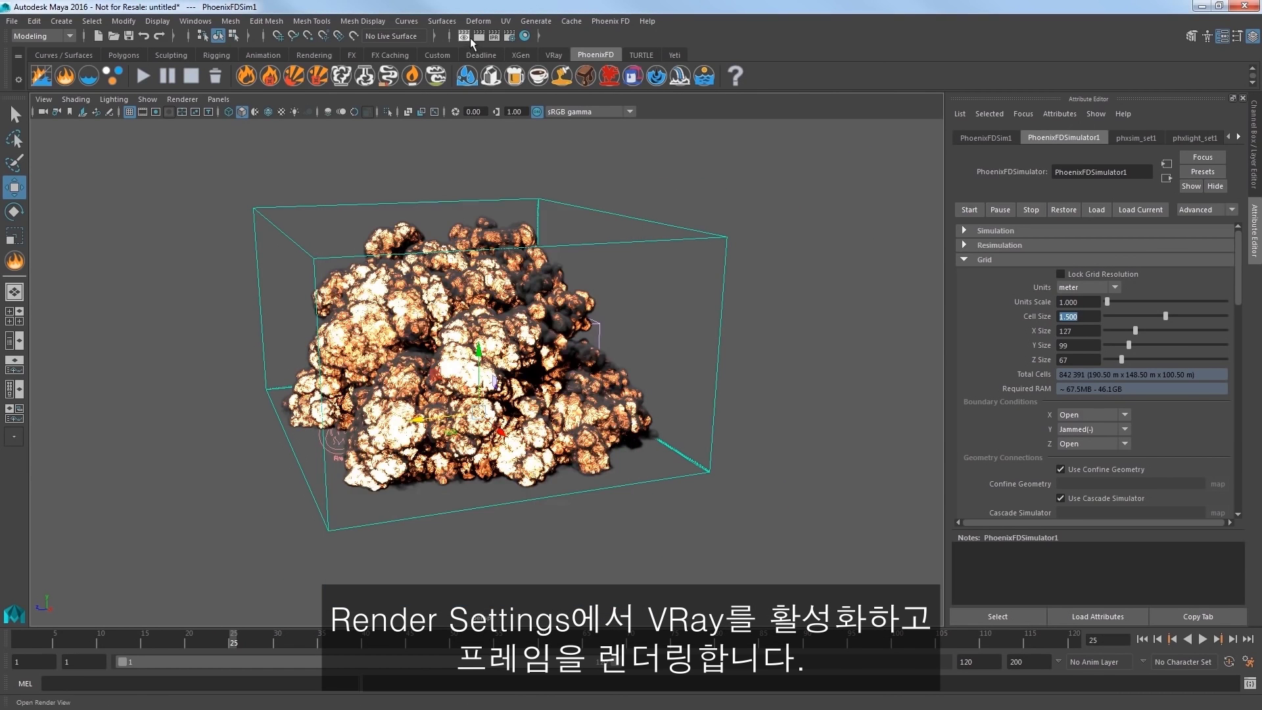
pyautogui.click(467, 37)
pyautogui.click(940, 107)
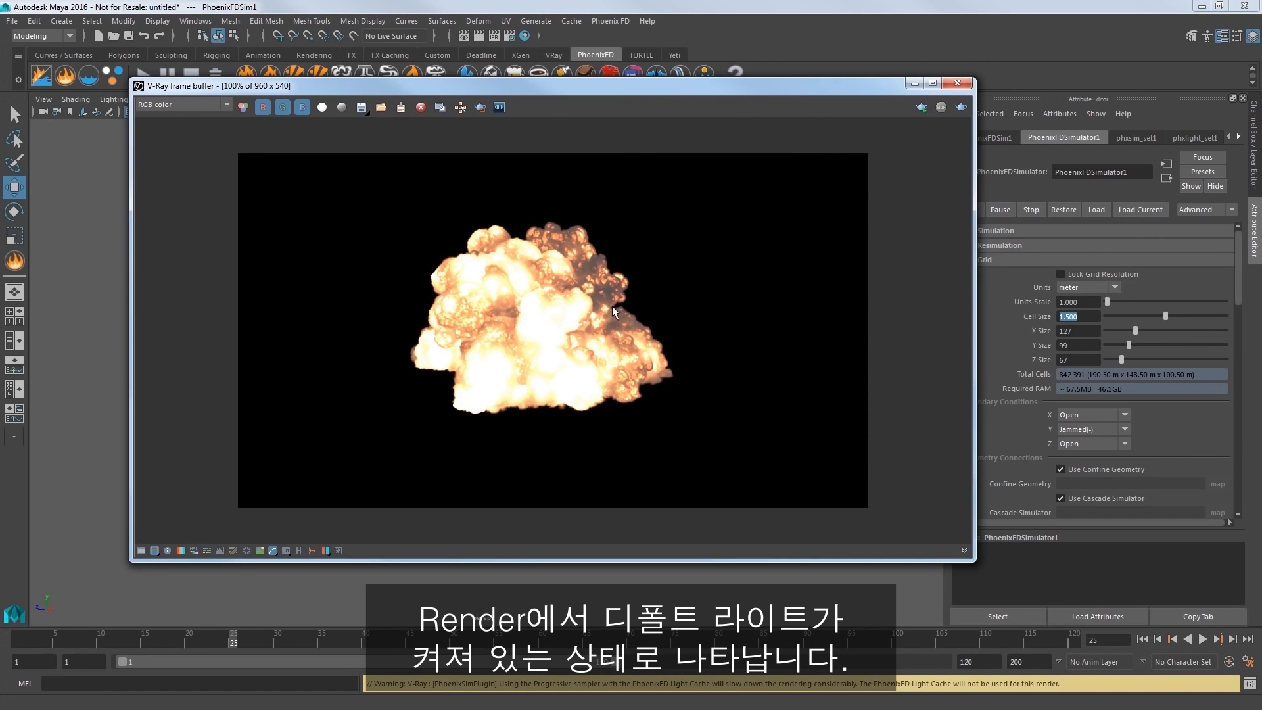
pyautogui.click(957, 84)
# Turn off Default lights in the V-Ray Lighting overrides and render again
pyautogui.click(508, 36)
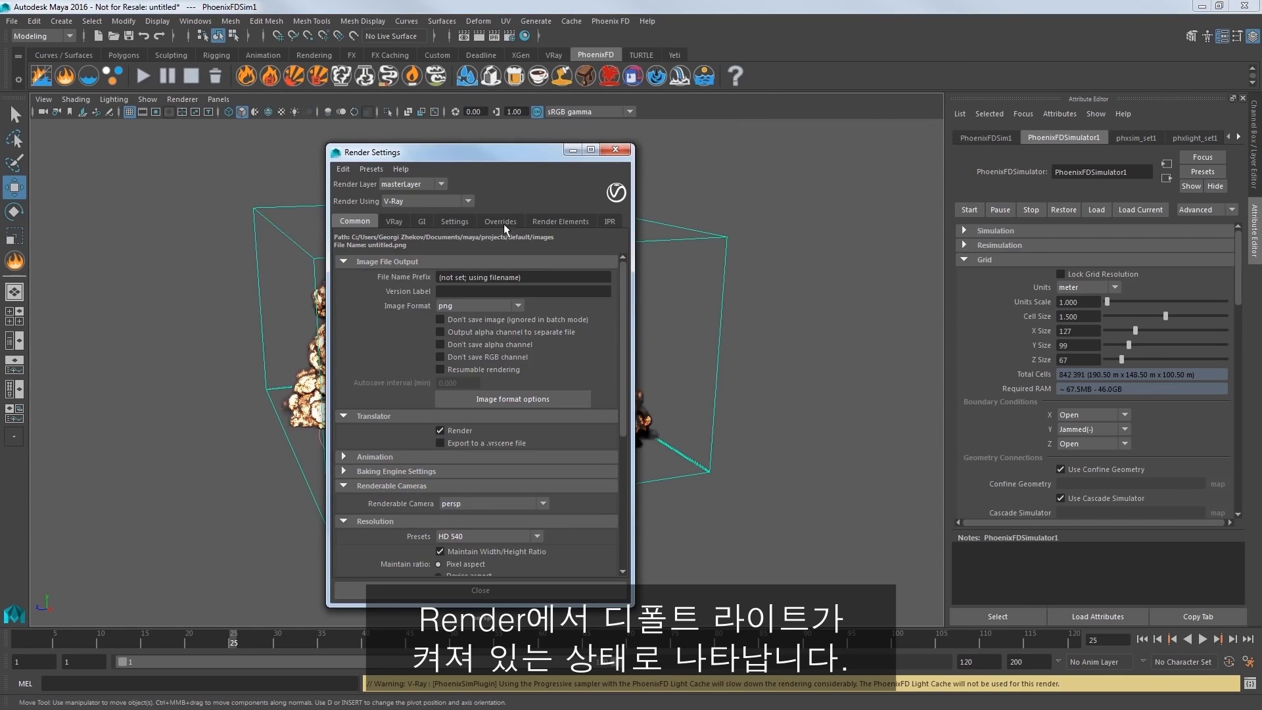
pyautogui.click(500, 221)
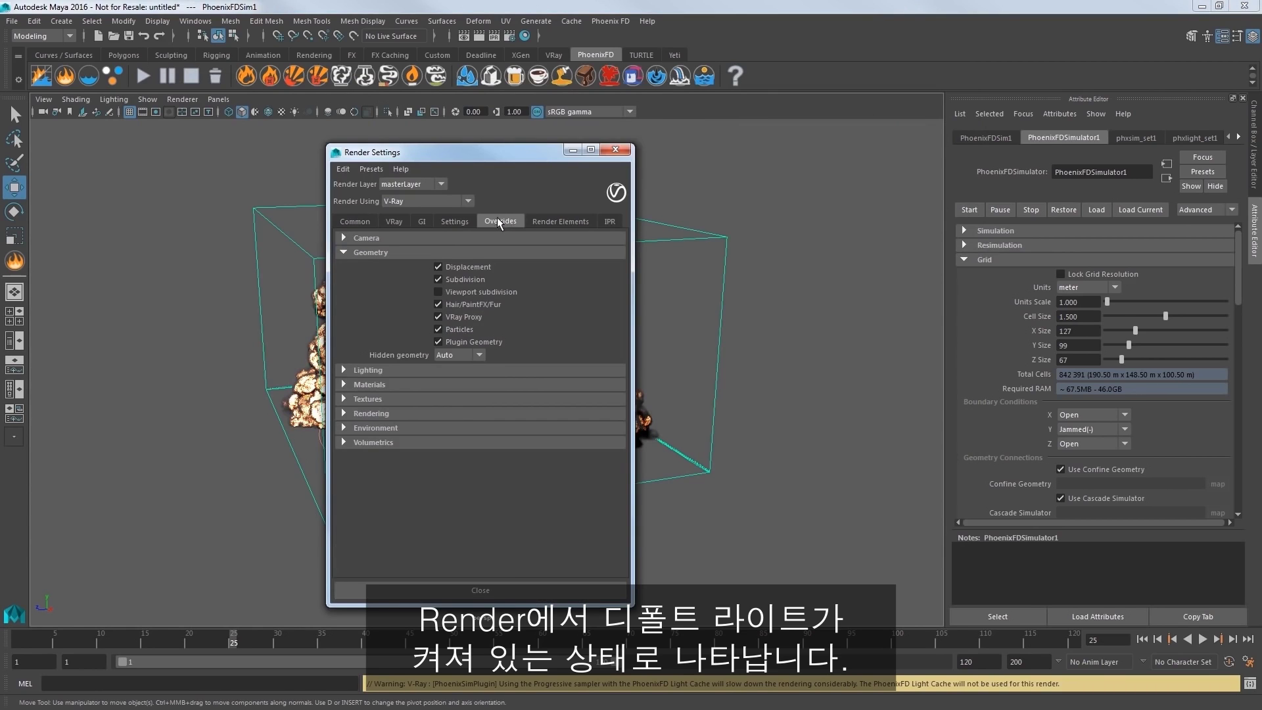
pyautogui.click(359, 371)
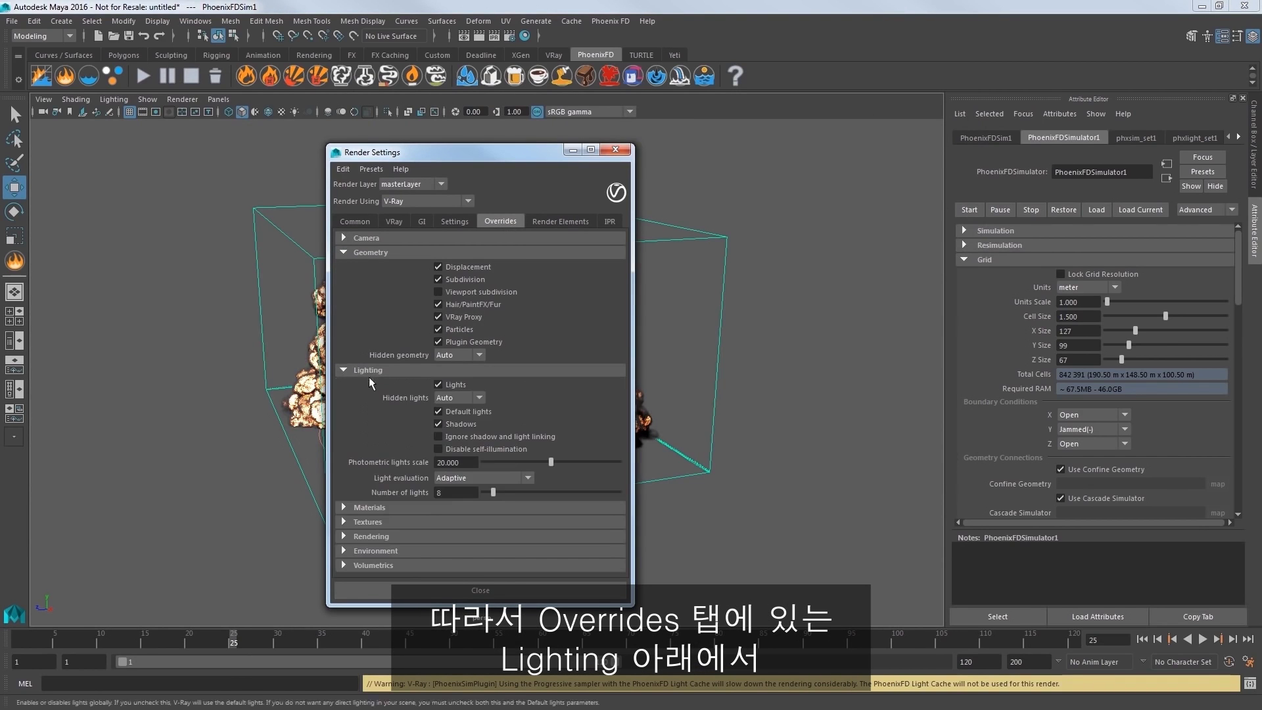
pyautogui.click(439, 412)
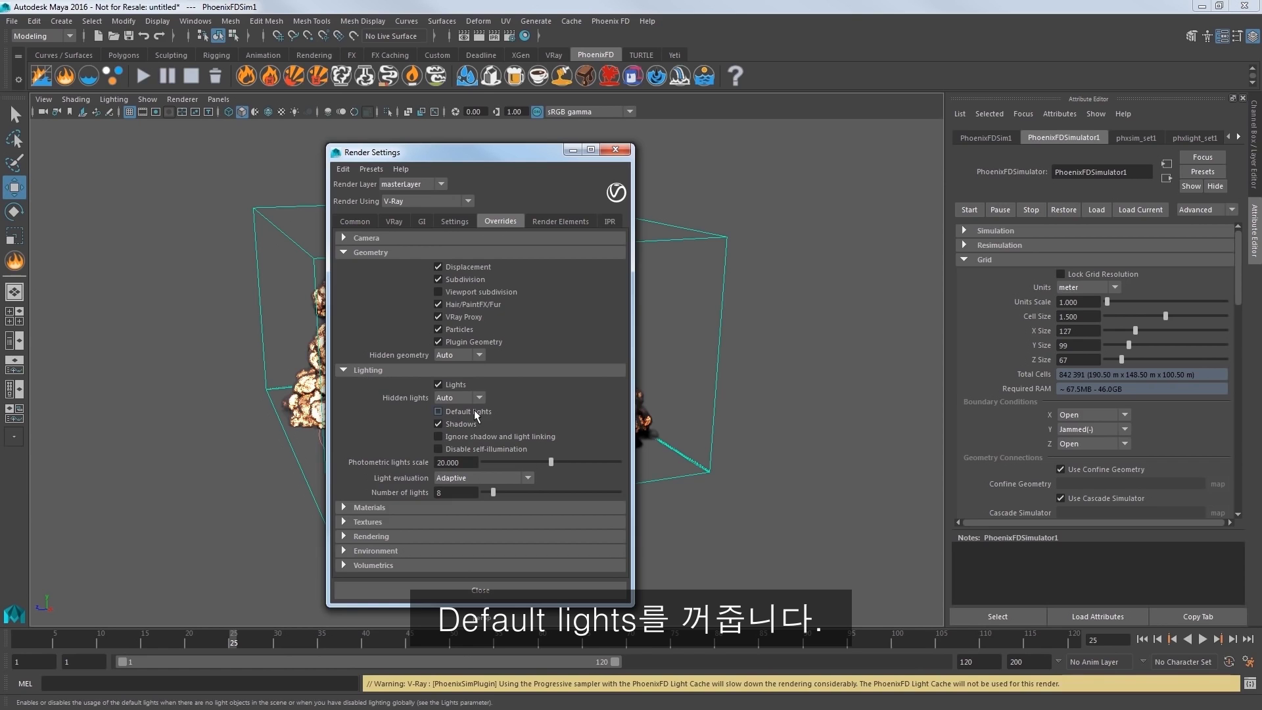
pyautogui.click(615, 149)
pyautogui.click(479, 35)
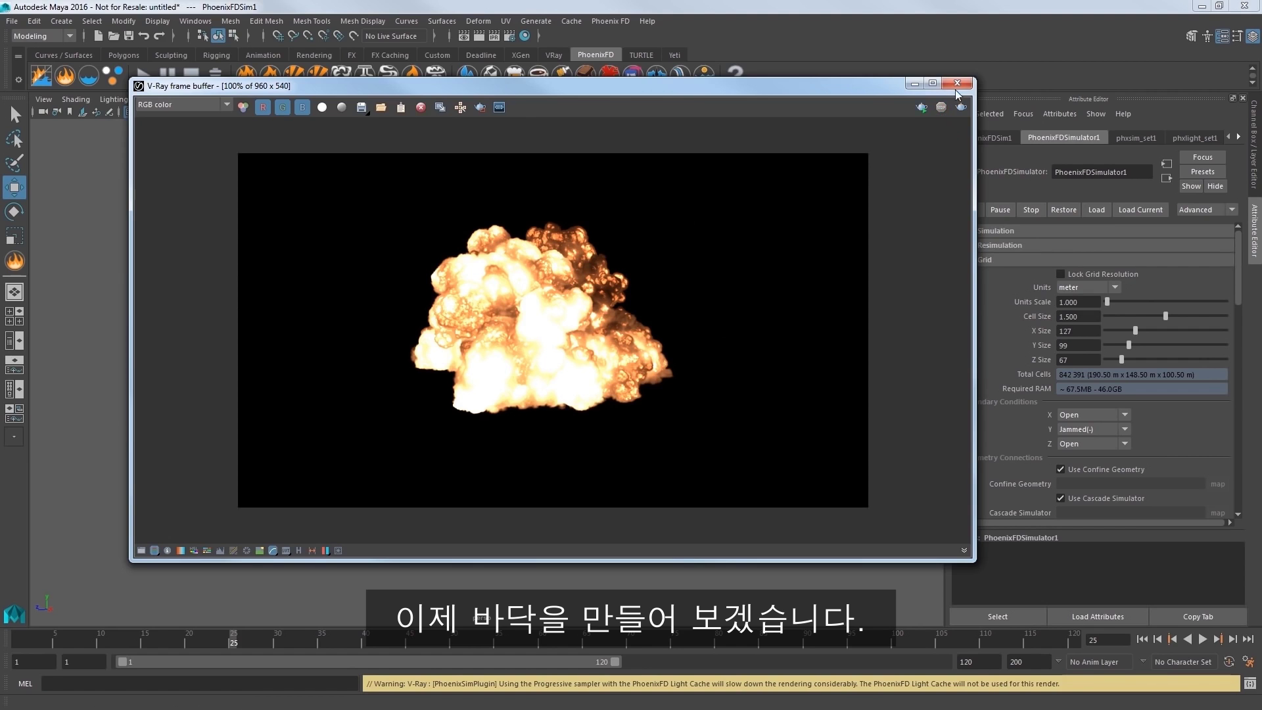
# Create a V-Ray plane beneath the explosion and lower it slightly
pyautogui.click(957, 83)
pyautogui.click(61, 20)
pyautogui.moveTo(97, 315)
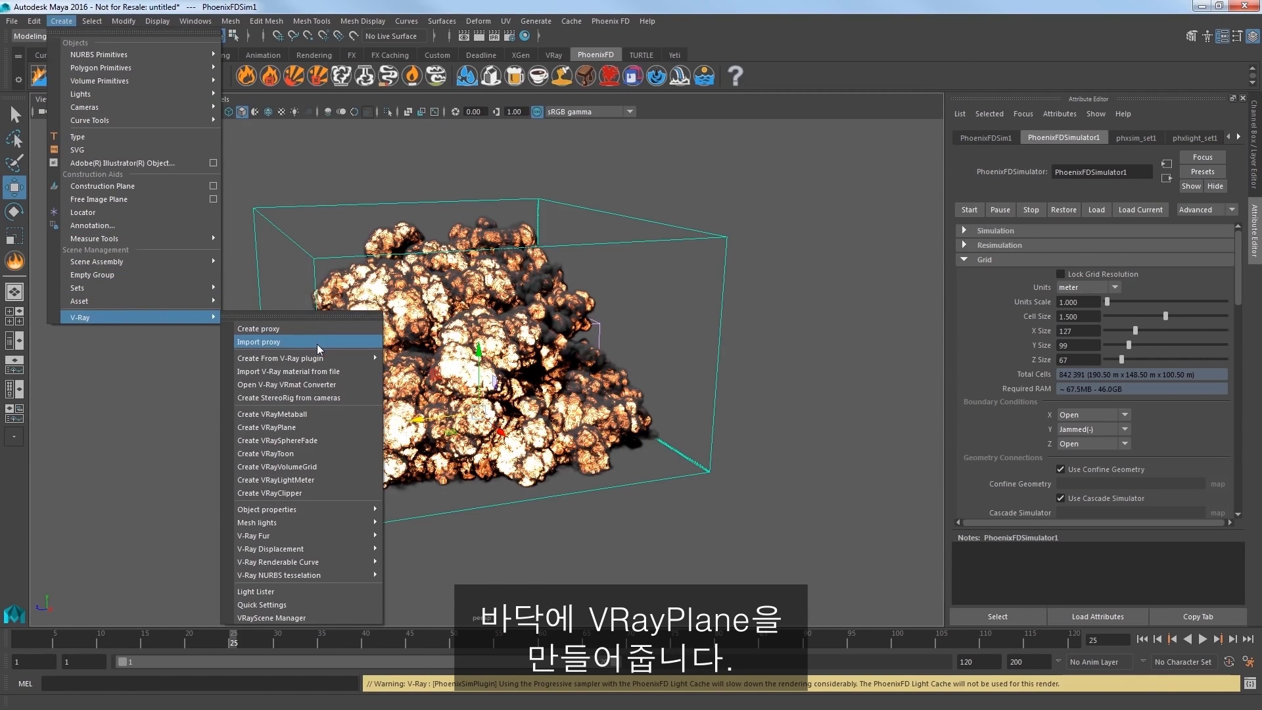
pyautogui.click(295, 427)
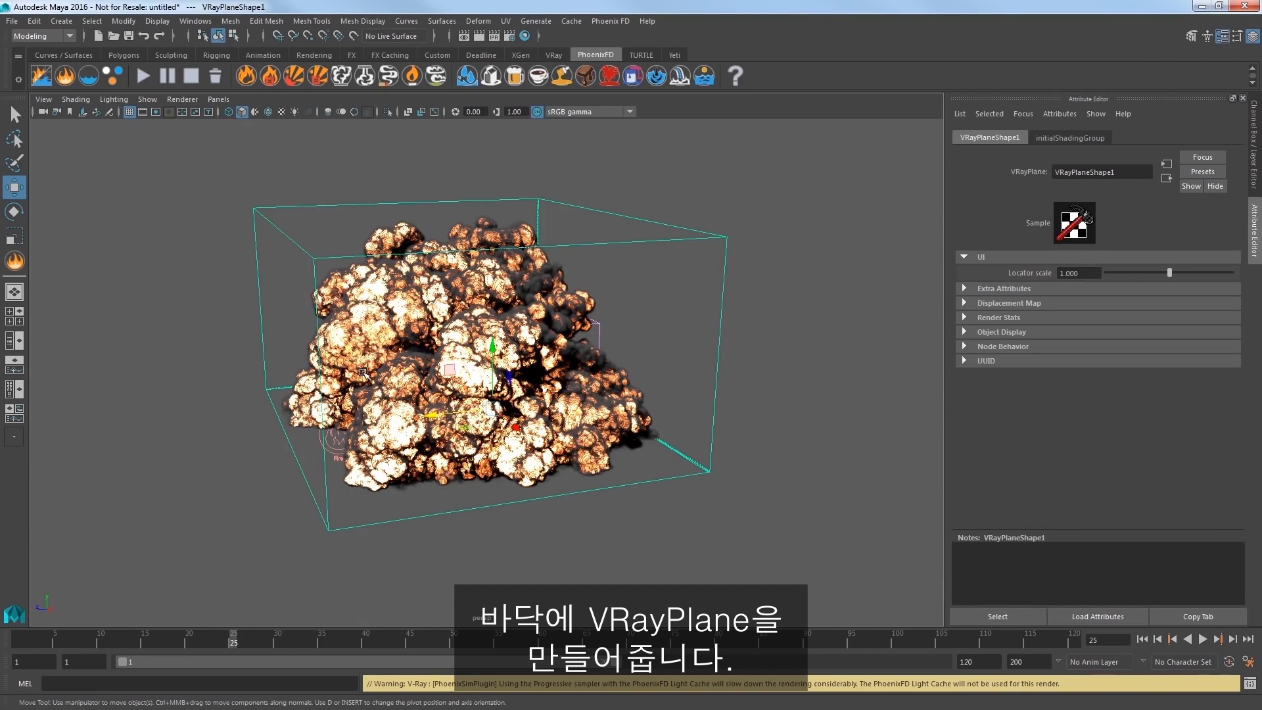
pyautogui.moveTo(493, 345); pyautogui.dragTo(493, 355)
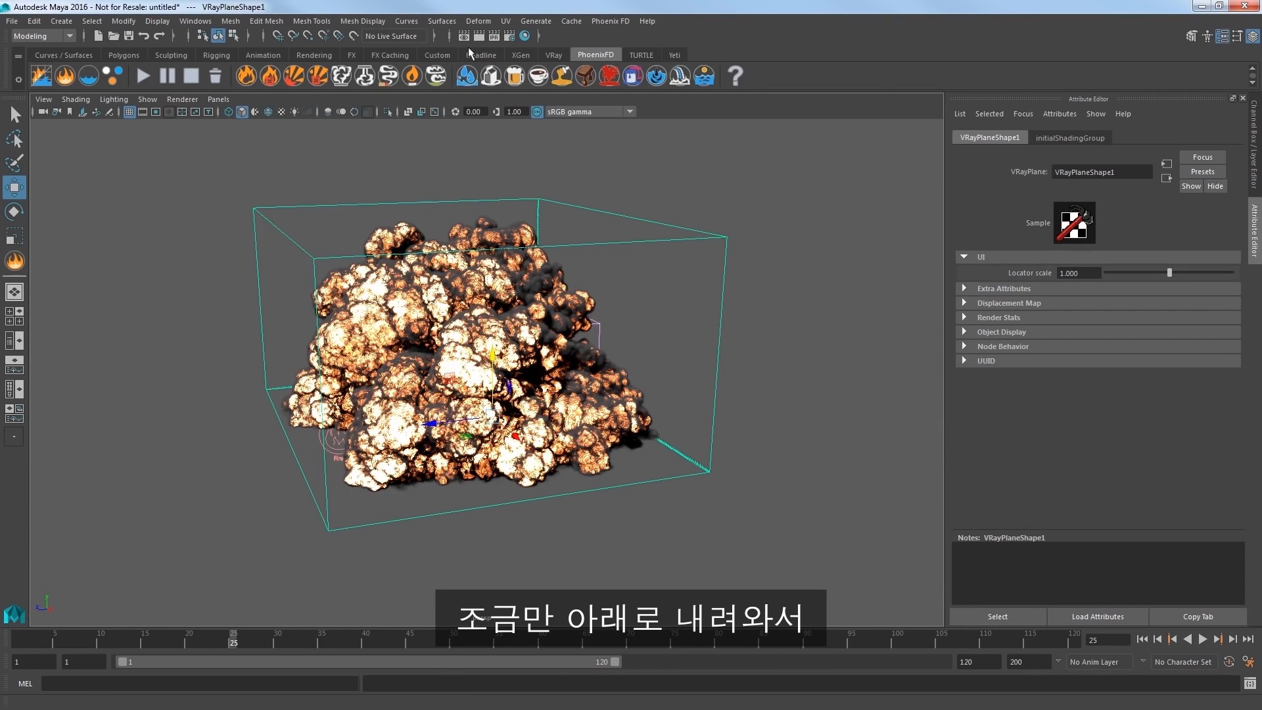
# Render a test frame in V-Ray, then select the Phoenix simulator
pyautogui.click(479, 36)
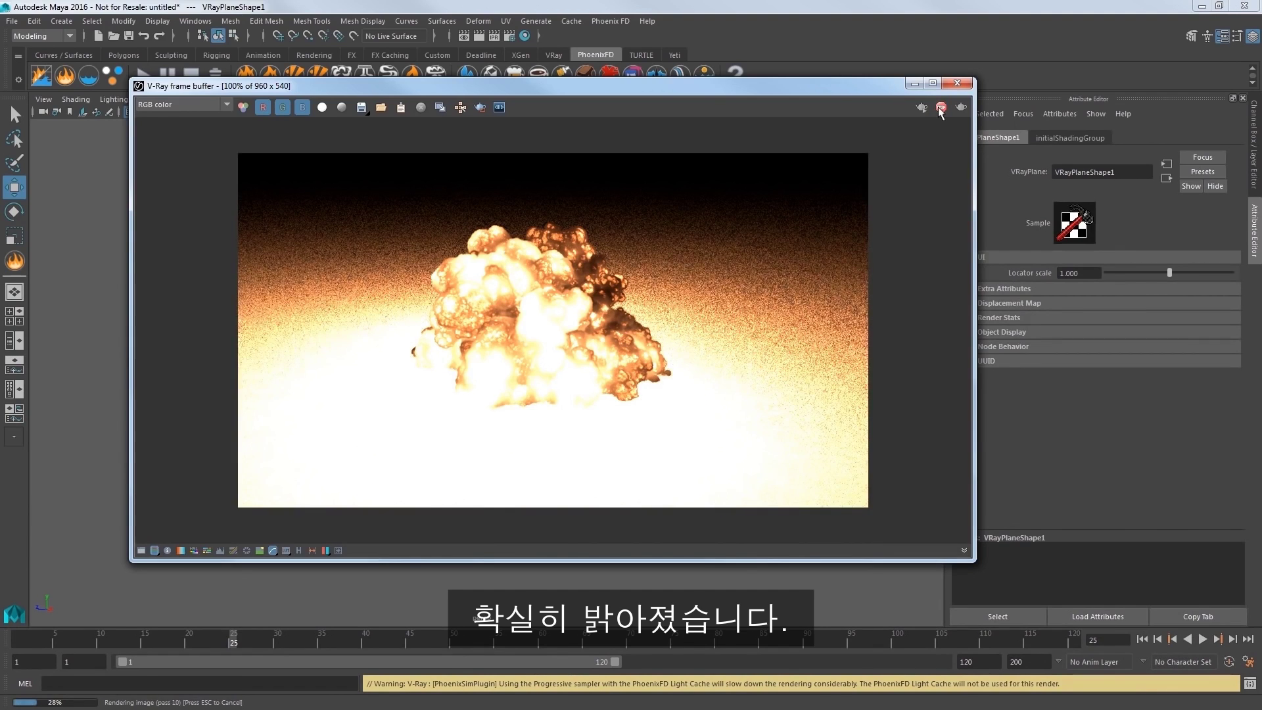
pyautogui.click(957, 83)
pyautogui.click(705, 275)
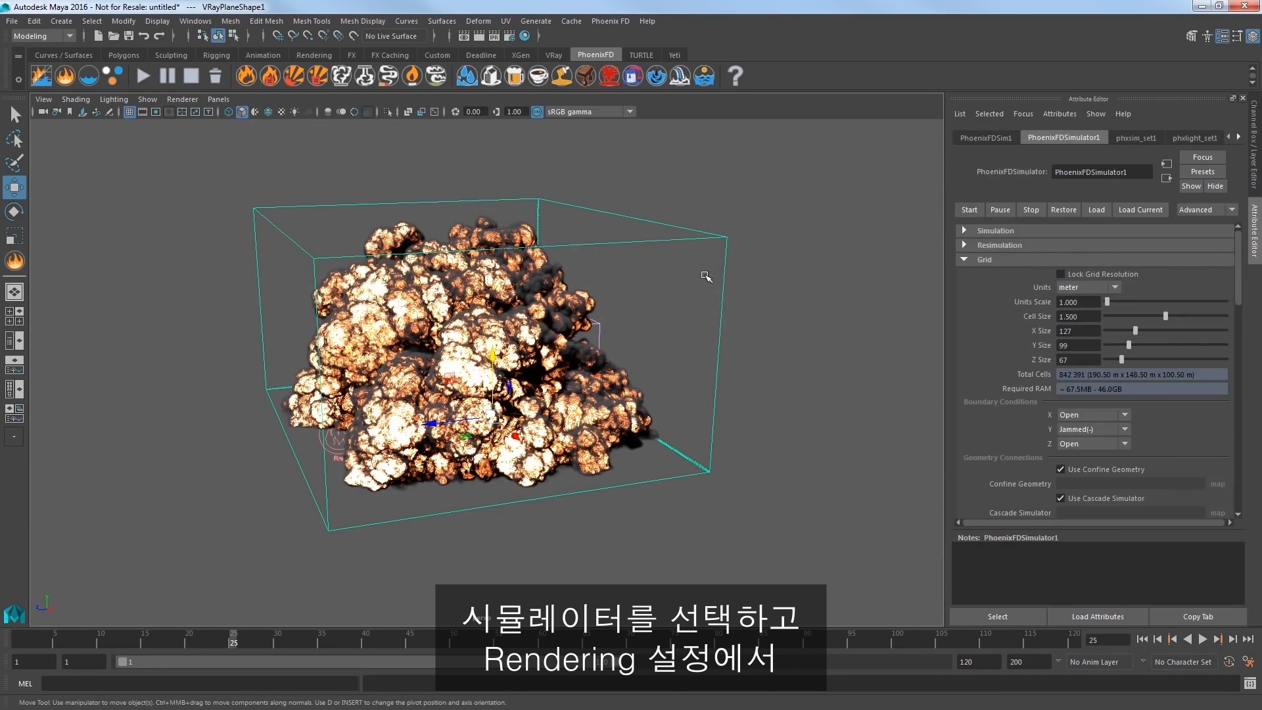
# Set Fire Lights' Light Power on Scene to 0.4 and re-render
pyautogui.moveTo(1238, 285); pyautogui.dragTo(1238, 413)
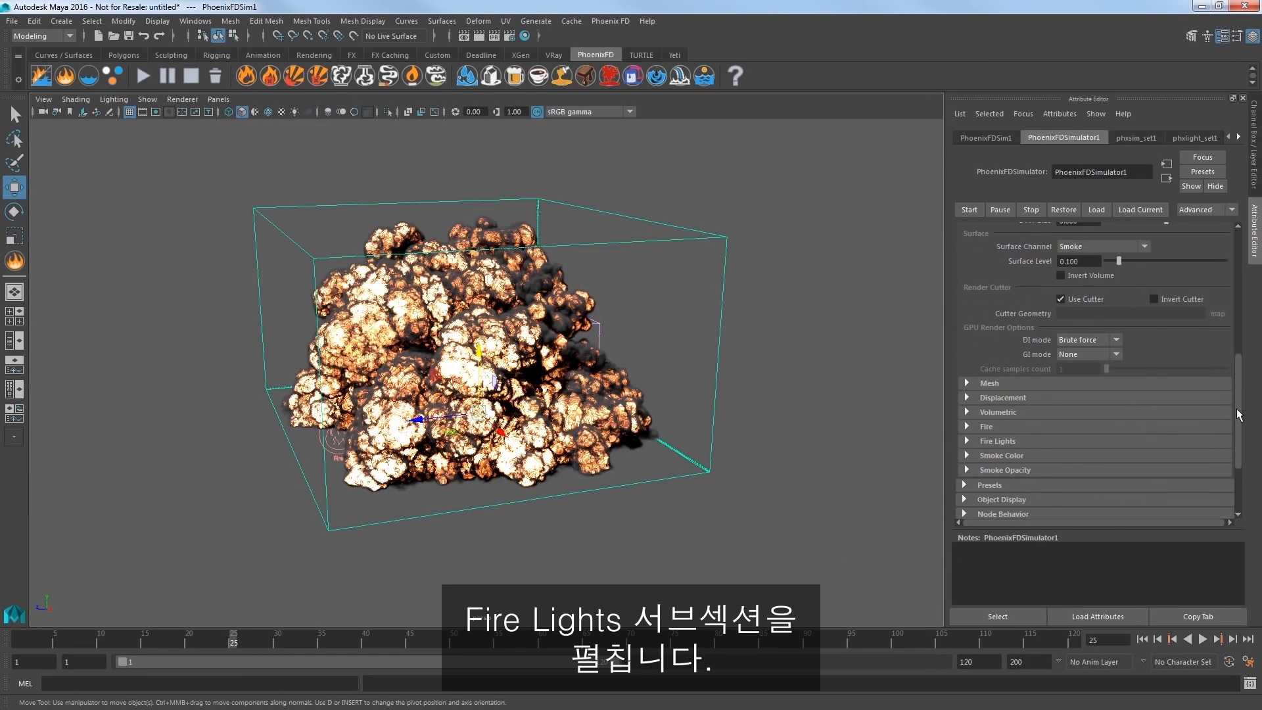
pyautogui.click(990, 440)
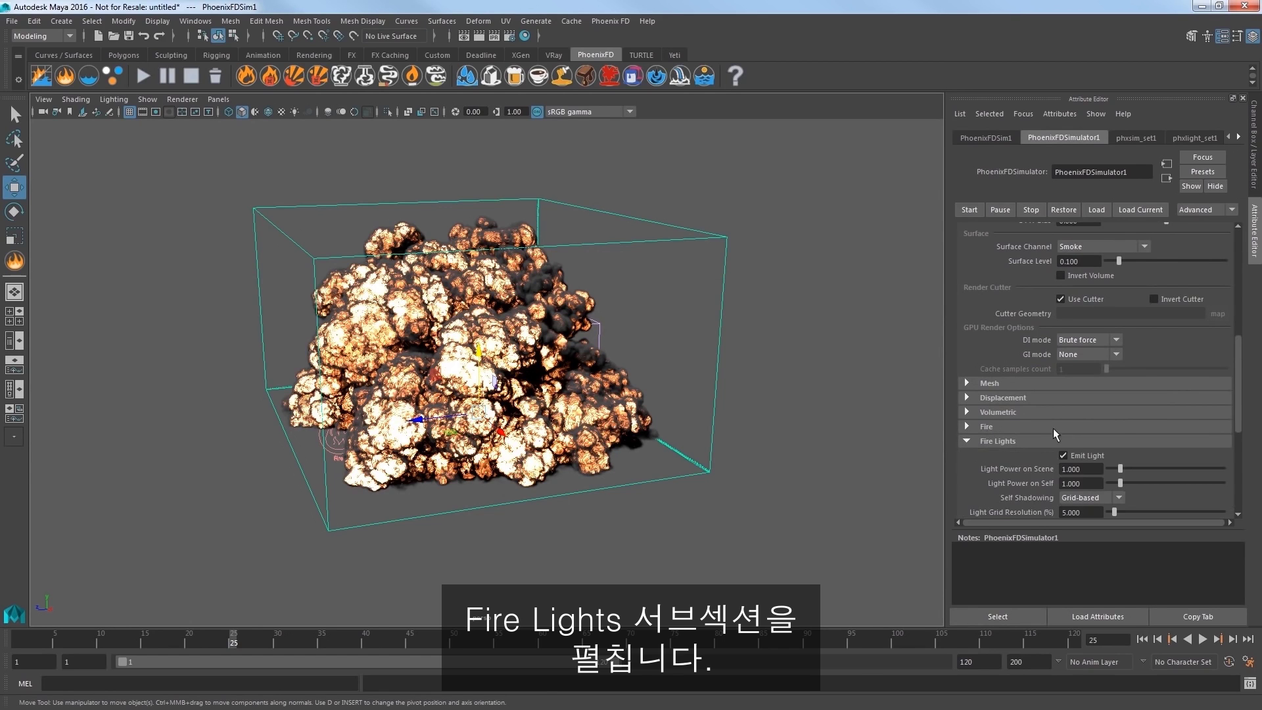
pyautogui.moveTo(1236, 409); pyautogui.dragTo(1236, 431)
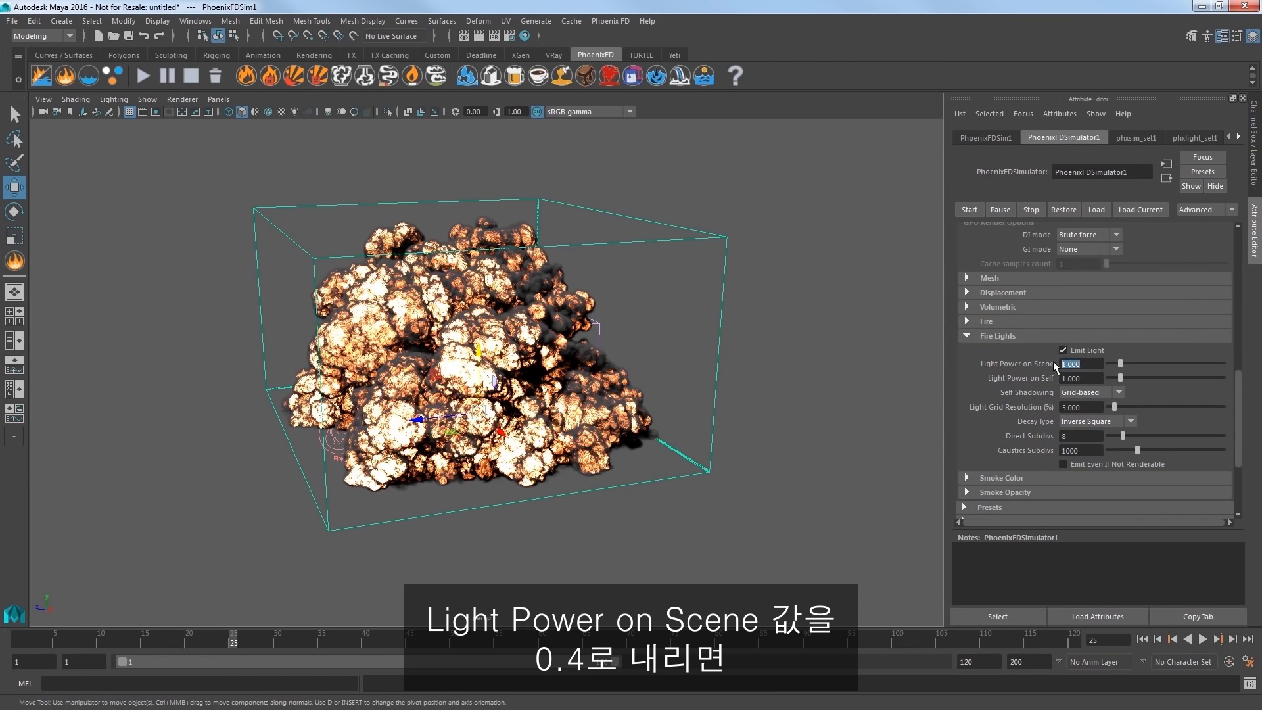
pyautogui.press('Return')
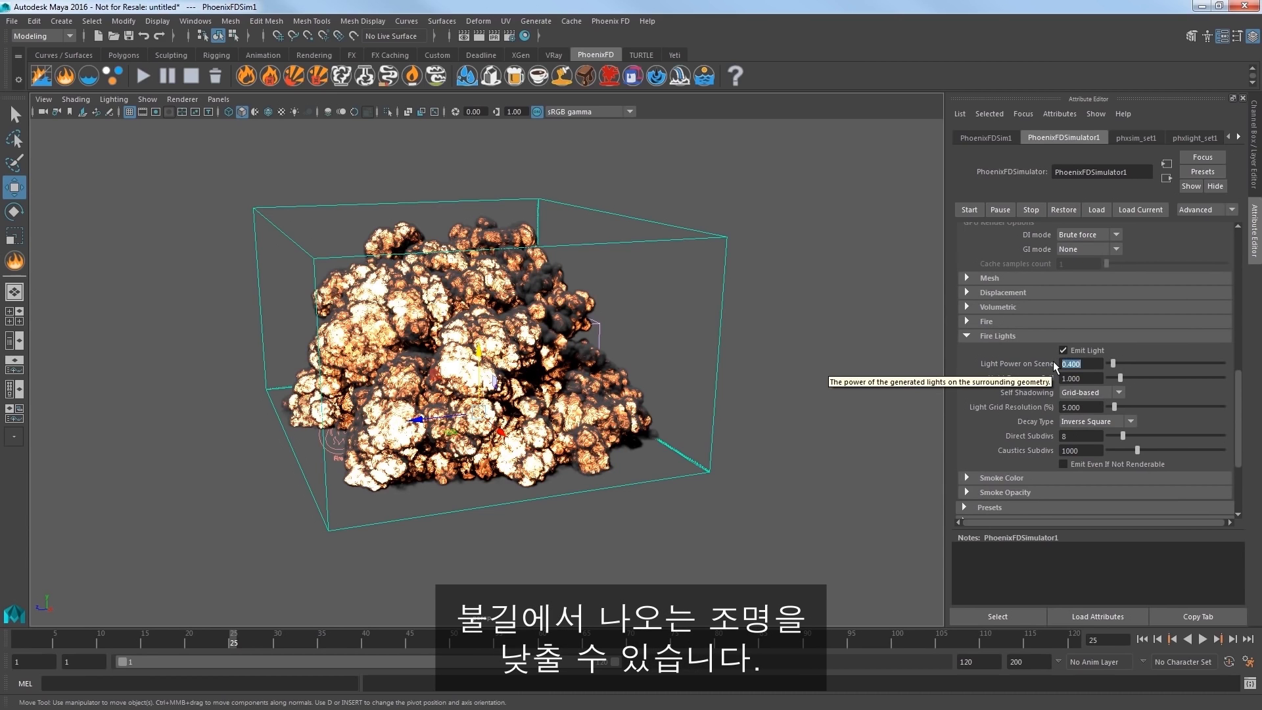
pyautogui.click(480, 35)
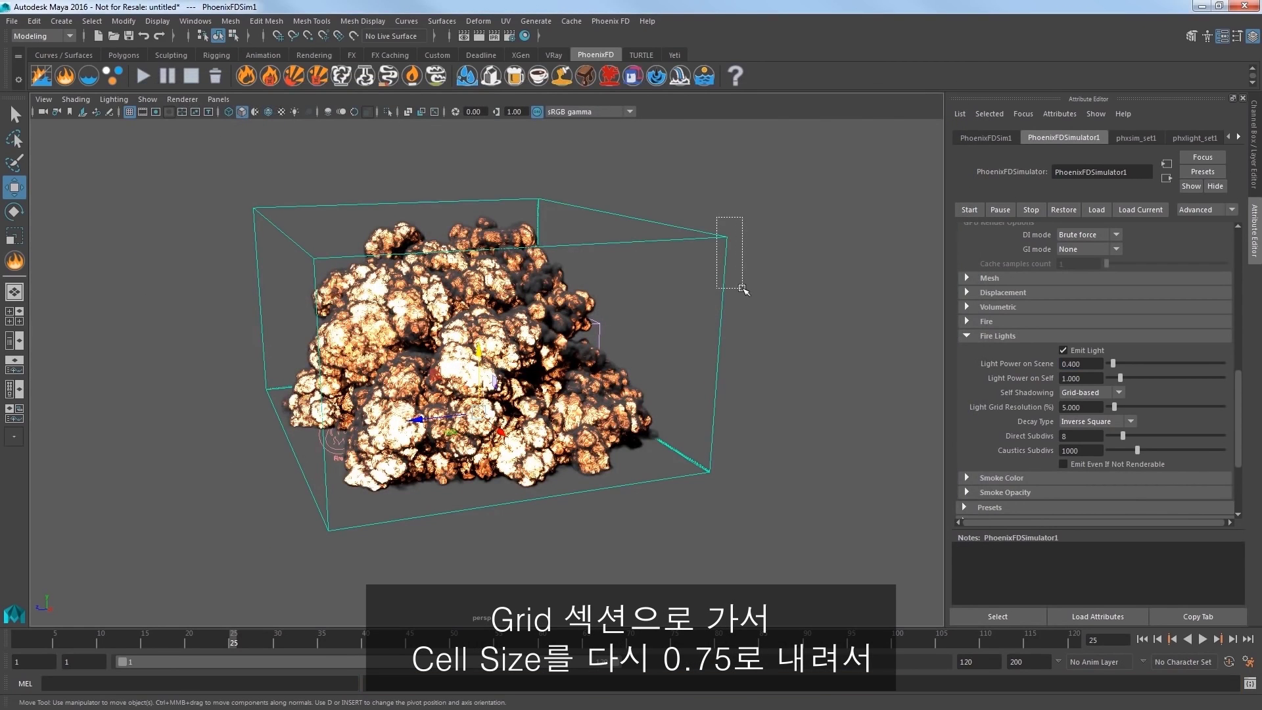
# Set Grid Cell Size to 0.75 and restart the Phoenix FD simulation
pyautogui.moveTo(1242, 391); pyautogui.dragTo(1240, 243)
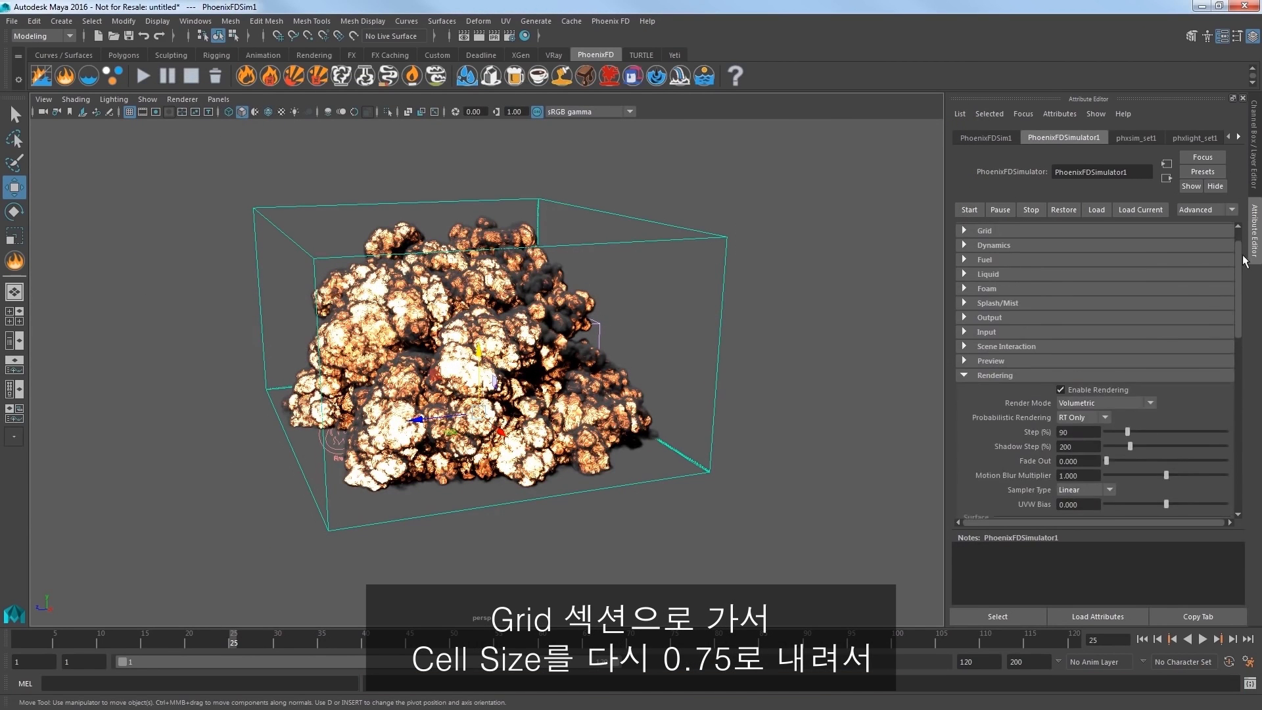
pyautogui.click(1011, 261)
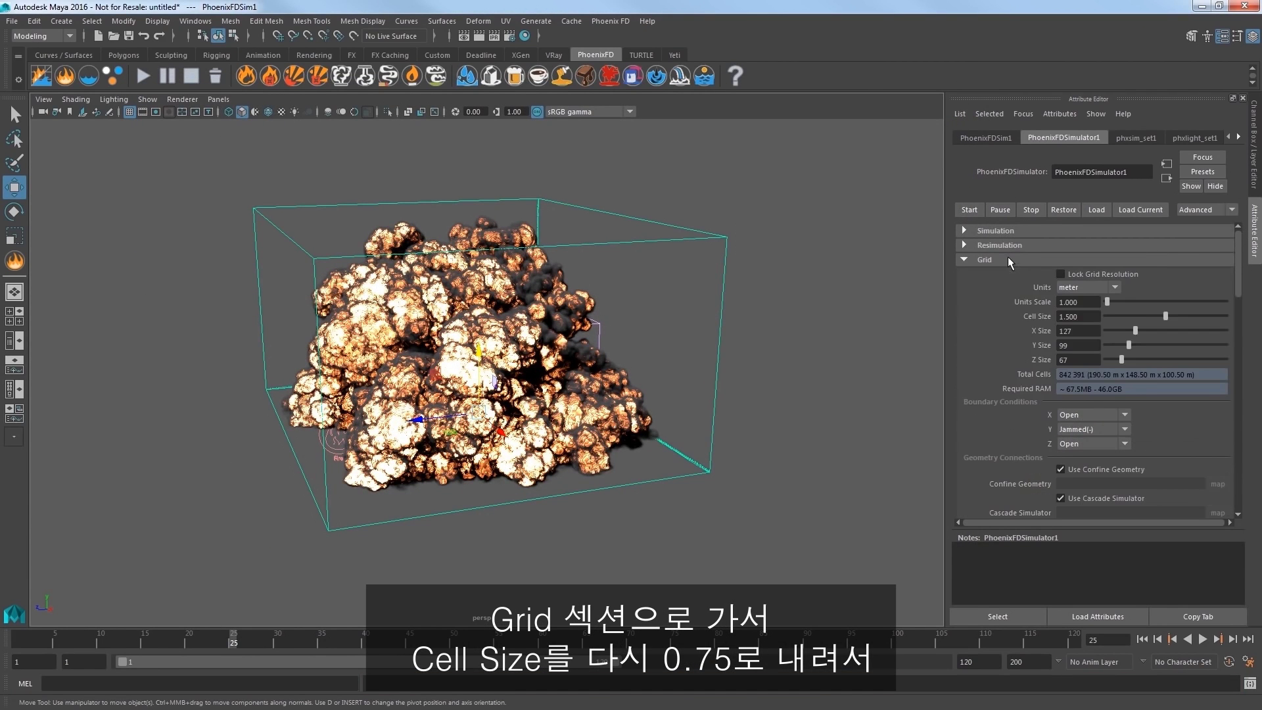
pyautogui.doubleClick(1078, 317)
pyautogui.write('0.75')
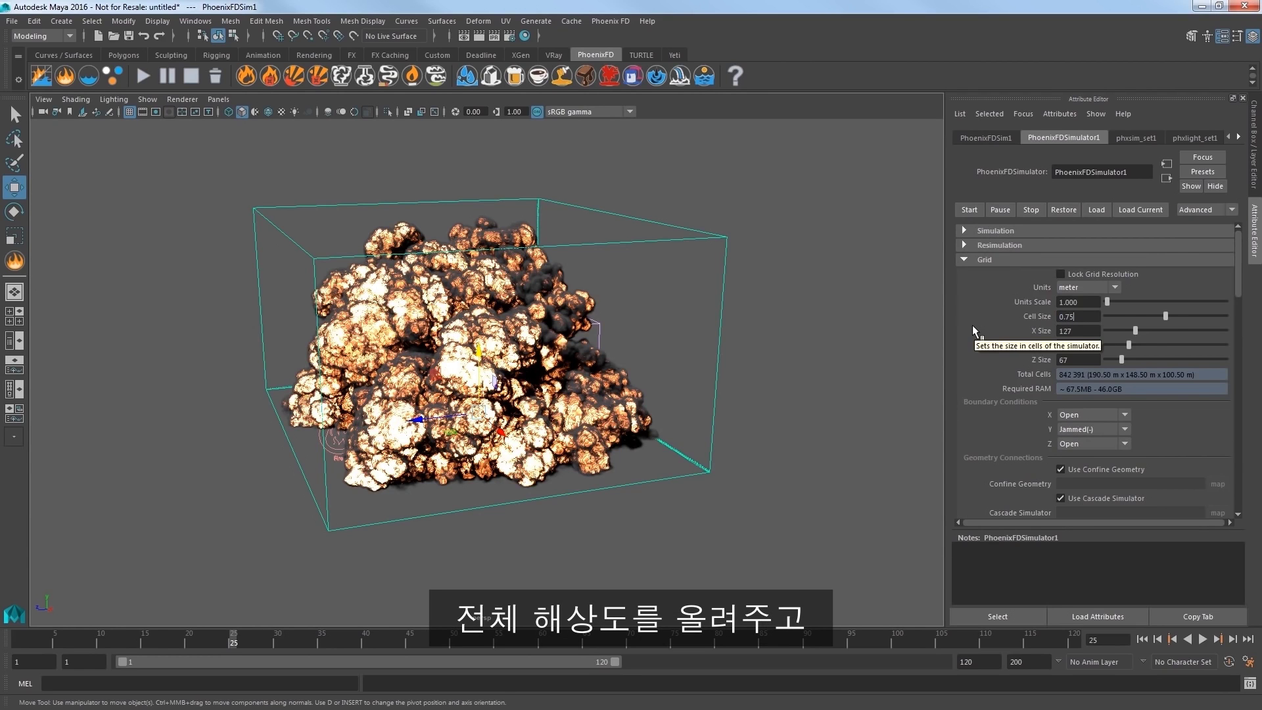
pyautogui.press('Return')
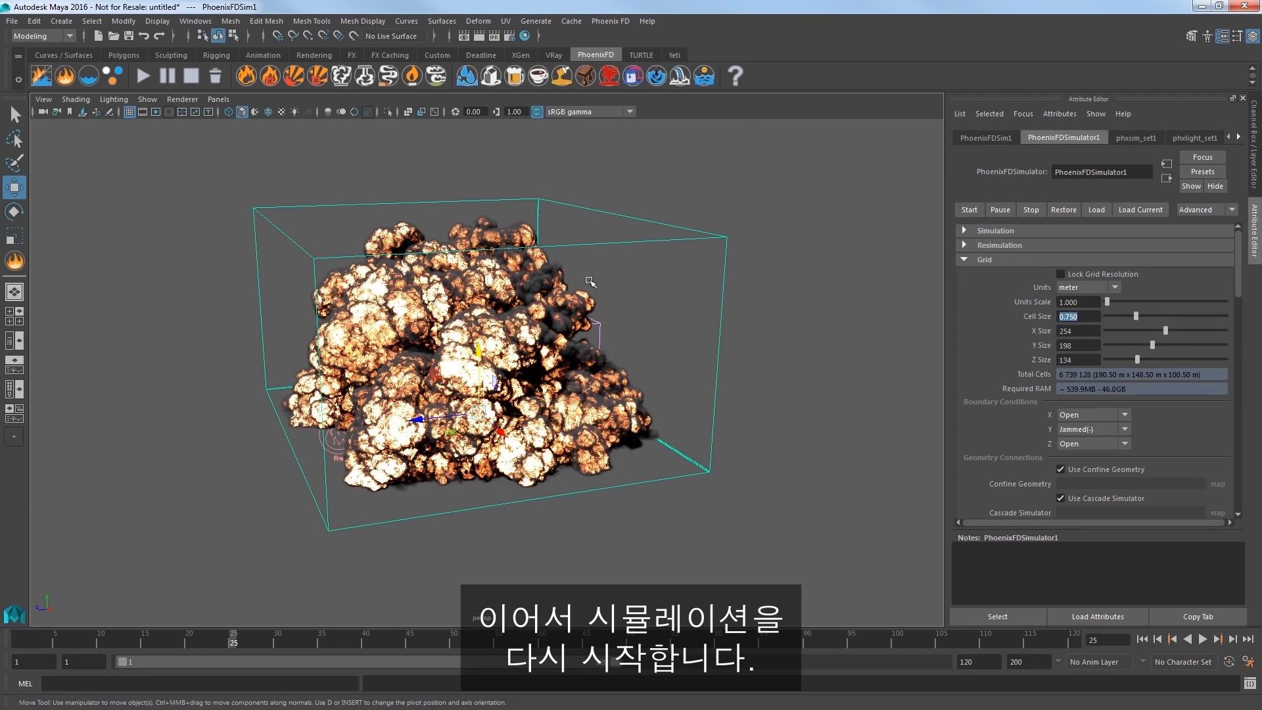
pyautogui.click(142, 78)
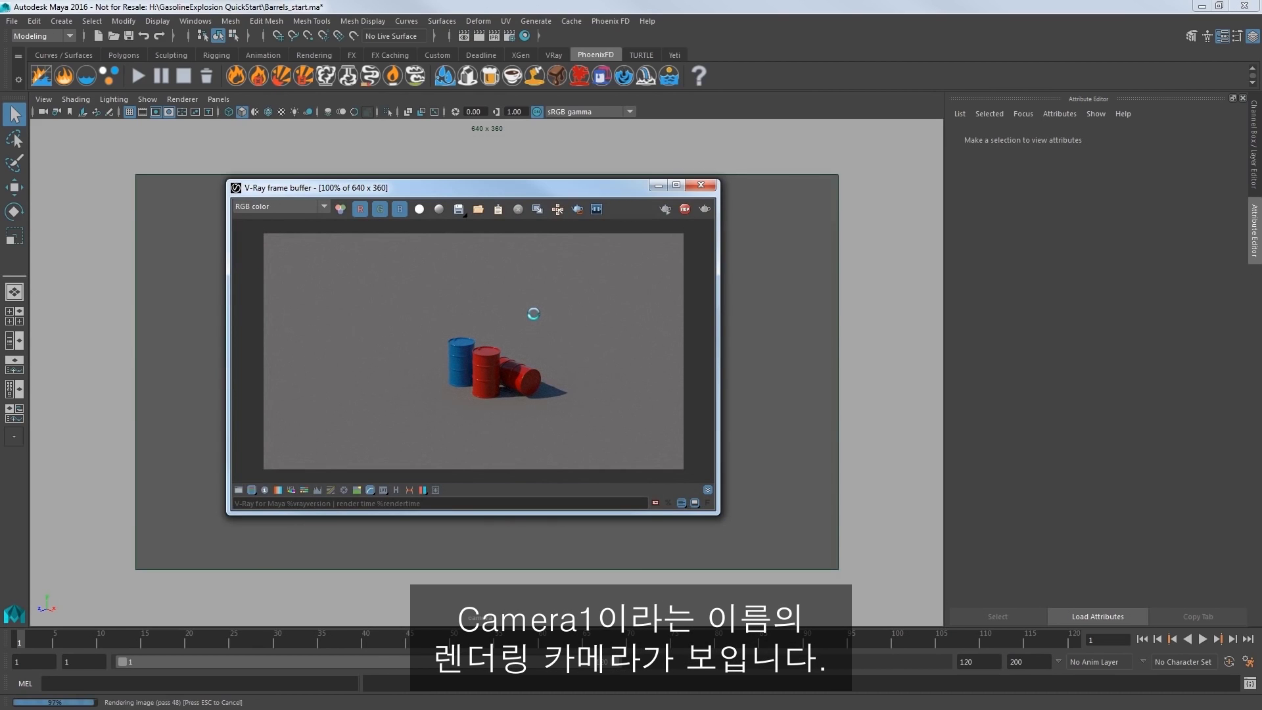
# Close the V-Ray frame buffer and add a Phoenix FD gasoline explosion simulator to the first barrel
pyautogui.click(701, 184)
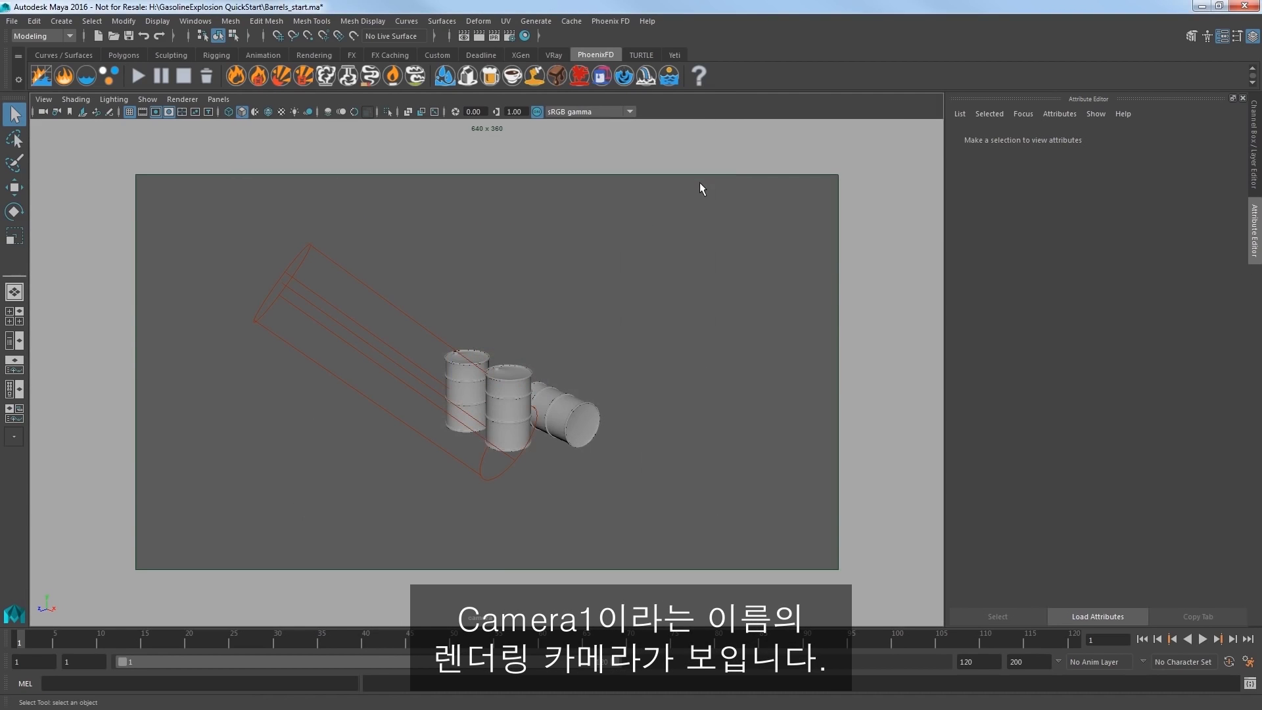
pyautogui.click(462, 371)
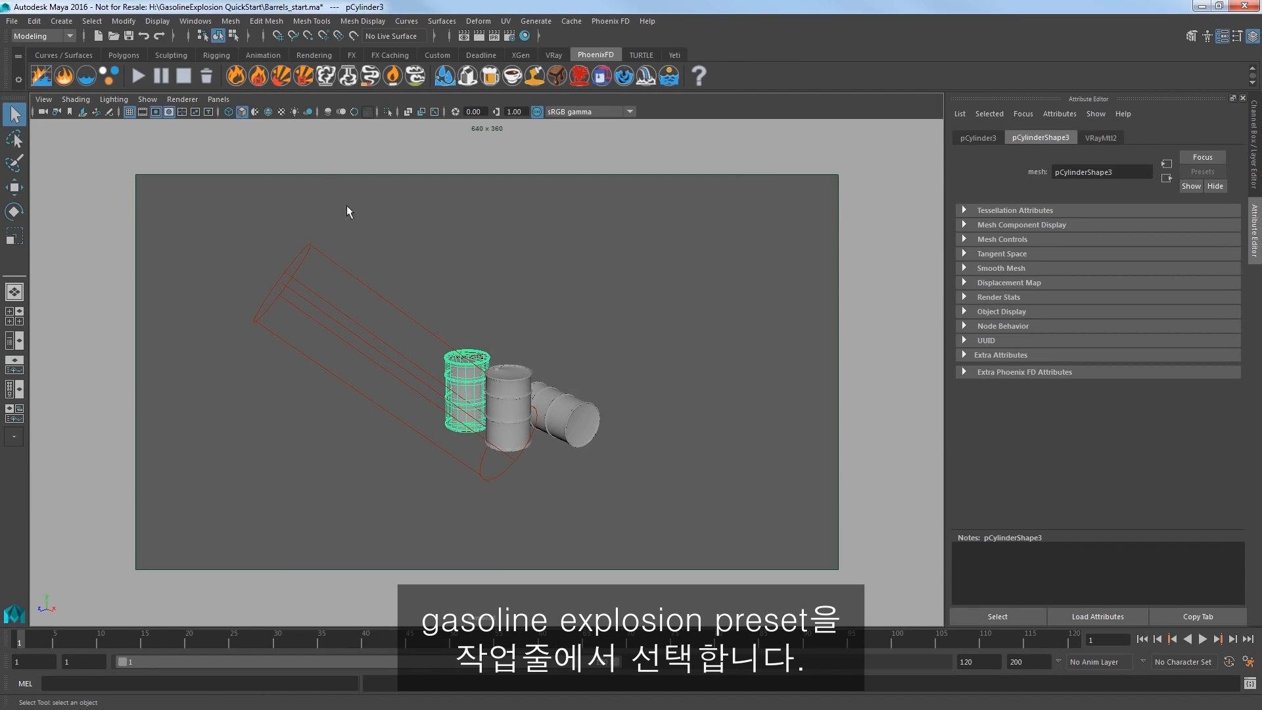
pyautogui.click(303, 77)
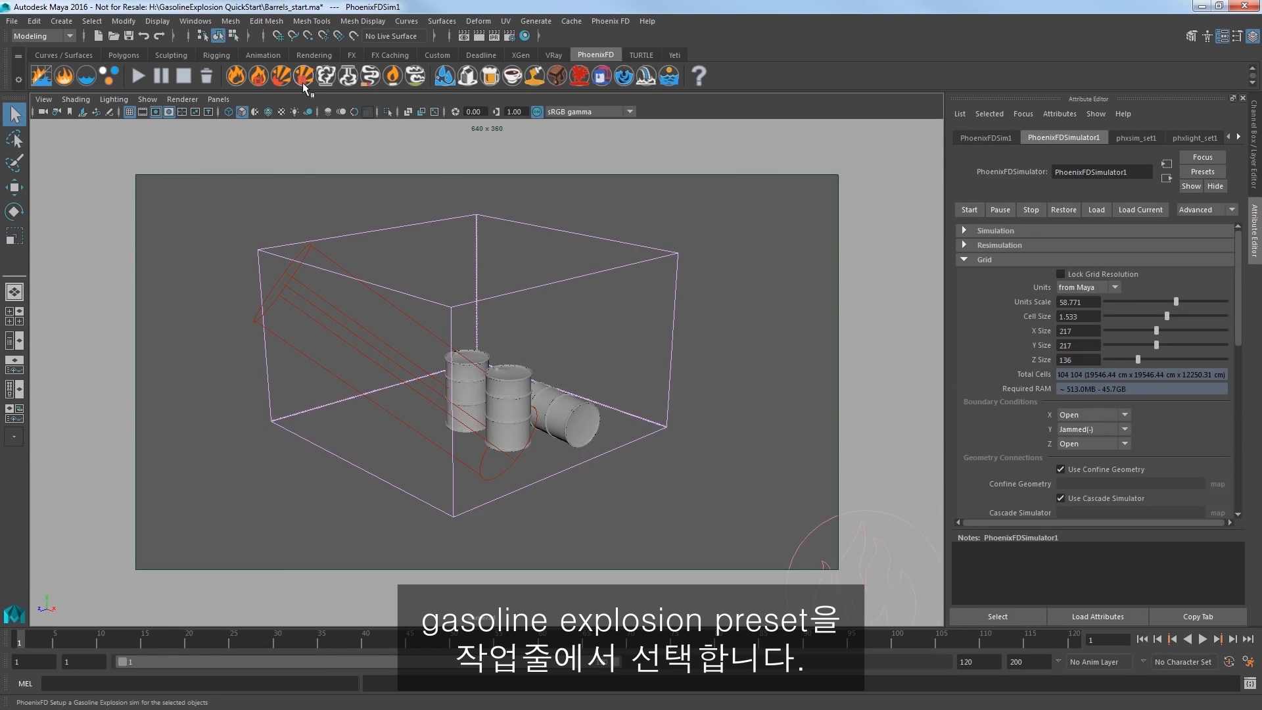
# Set the simulator Cell Size to 3 and run a brief preview simulation, then stop it
pyautogui.doubleClick(1072, 316)
pyautogui.write('3')
pyautogui.press('Return')
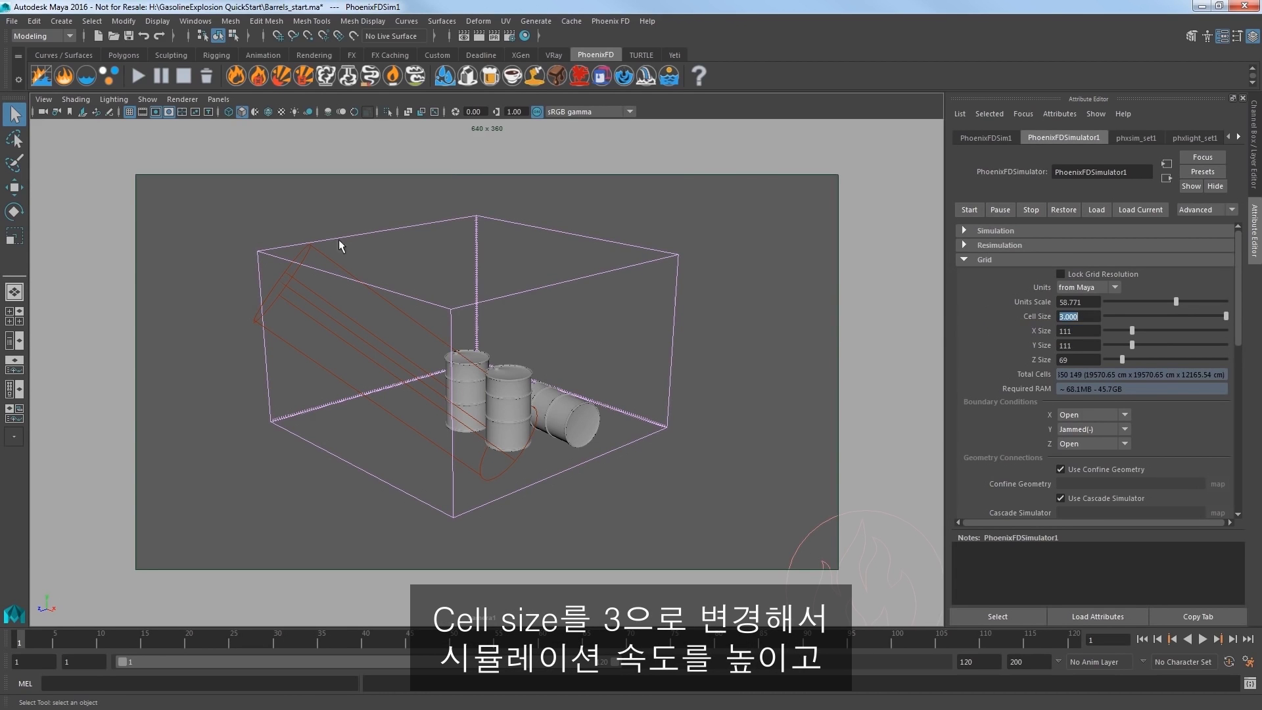
pyautogui.click(138, 77)
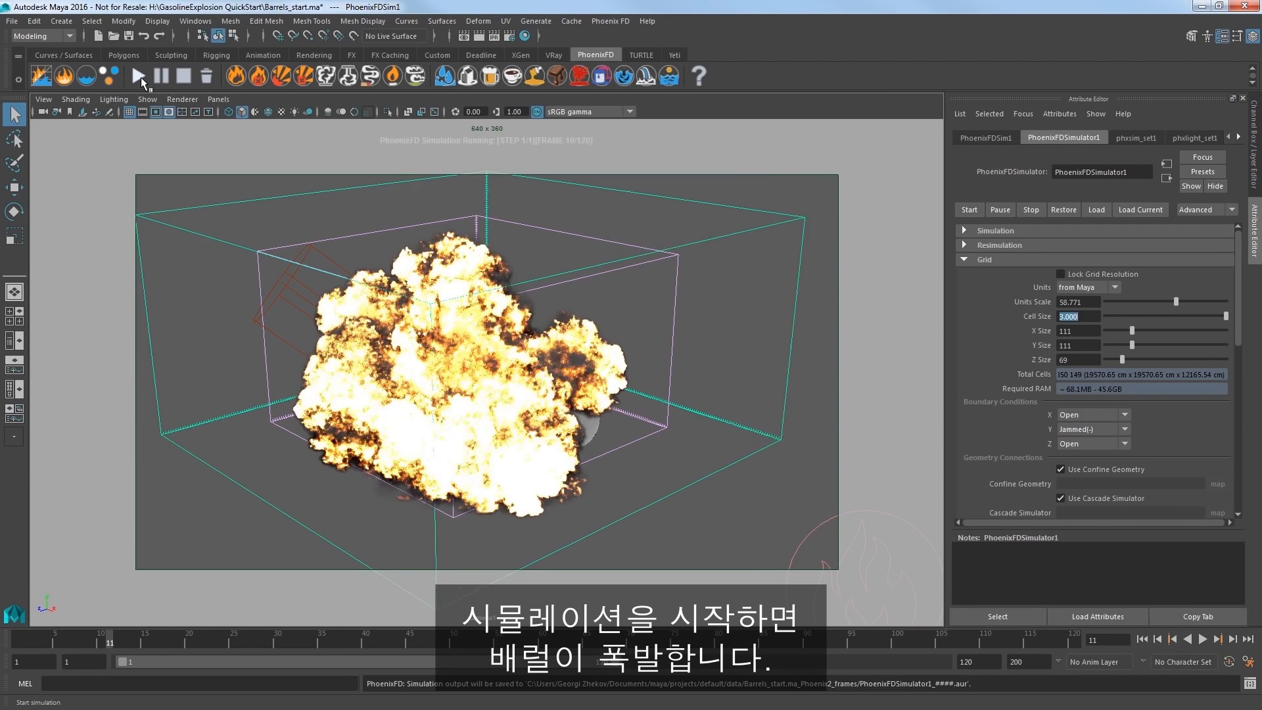
pyautogui.click(184, 76)
# Switch the viewport to the persp camera, rewind to frame 1, and select the Fire source
pyautogui.click(220, 99)
pyautogui.click(368, 113)
pyautogui.scroll(-5, 468, 334)
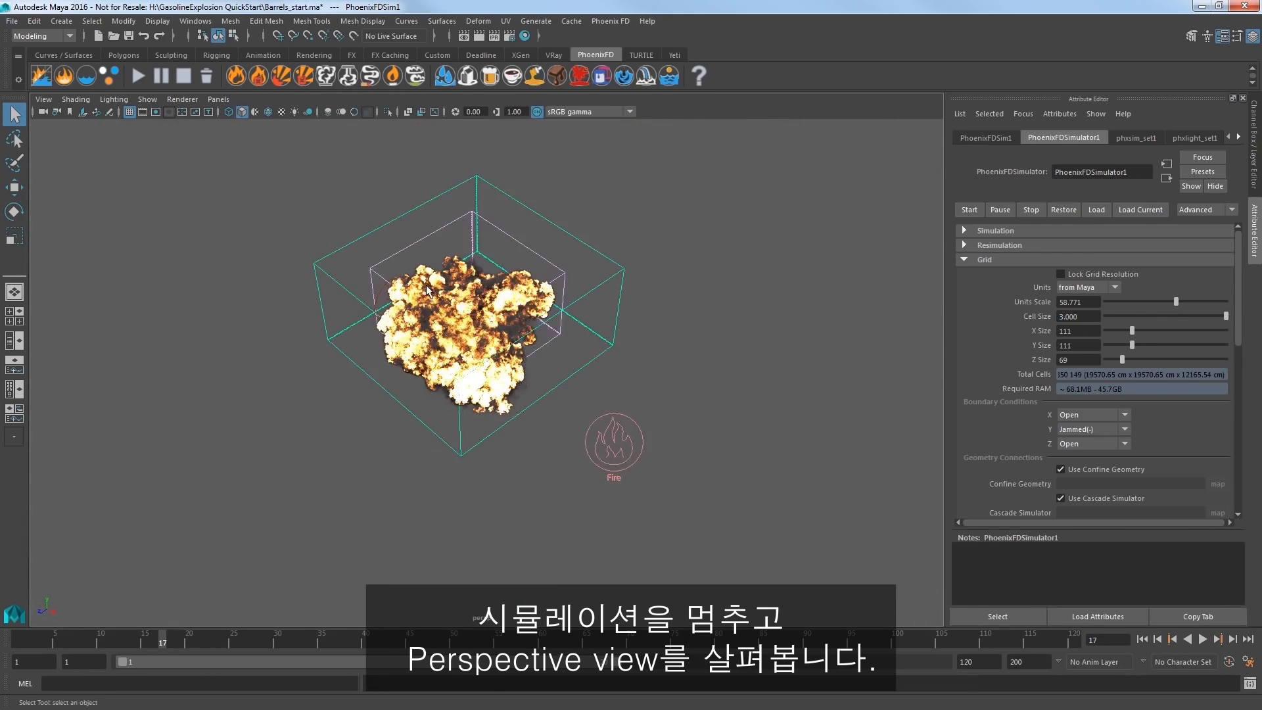
pyautogui.keyDown('alt'); pyautogui.moveTo(468, 334); pyautogui.dragTo(521, 372); pyautogui.keyUp('alt')
pyautogui.moveTo(162, 640); pyautogui.dragTo(22, 628)
pyautogui.keyDown('alt'); pyautogui.moveTo(421, 500); pyautogui.dragTo(591, 513); pyautogui.keyUp('alt')
pyautogui.click(647, 516)
# Duplicate the Fire source and move the copy to the right
pyautogui.hotkey('ctrl', 'd')
pyautogui.press('w')
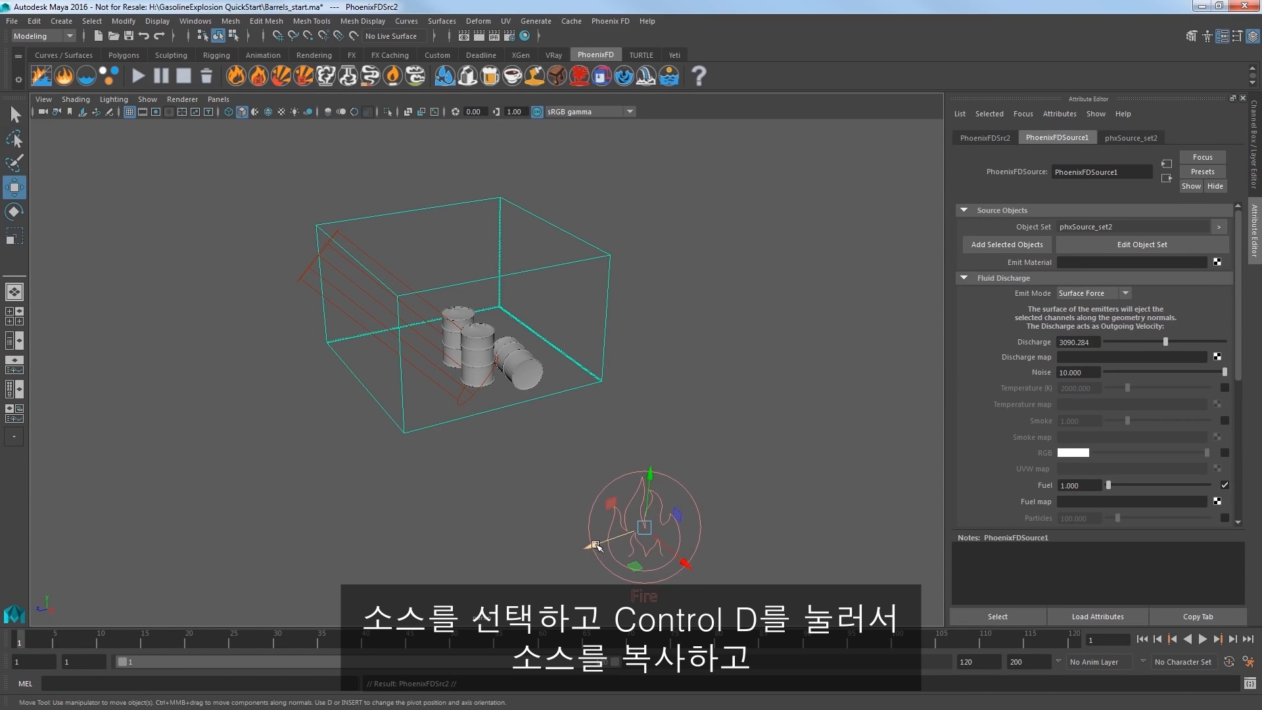
pyautogui.moveTo(596, 546); pyautogui.dragTo(712, 514)
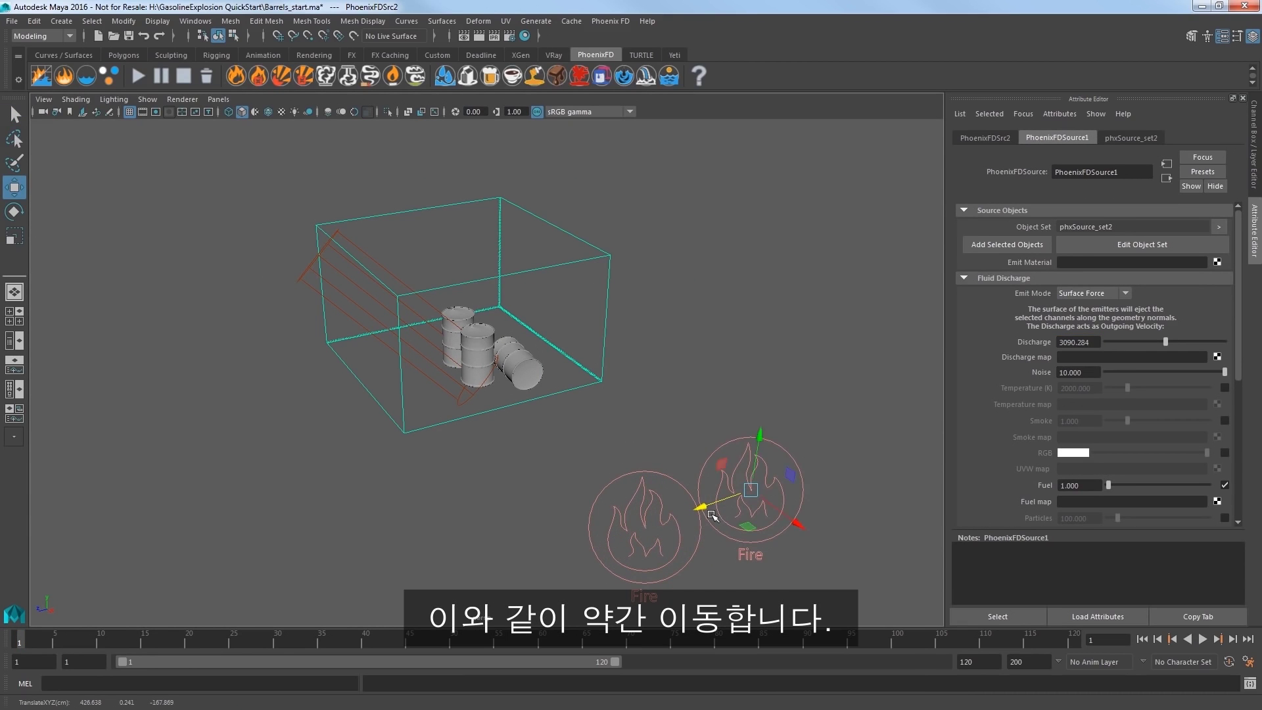
# Make the lying barrel pCylinder2 emit from the copied source and start the simulation
pyautogui.click(529, 371)
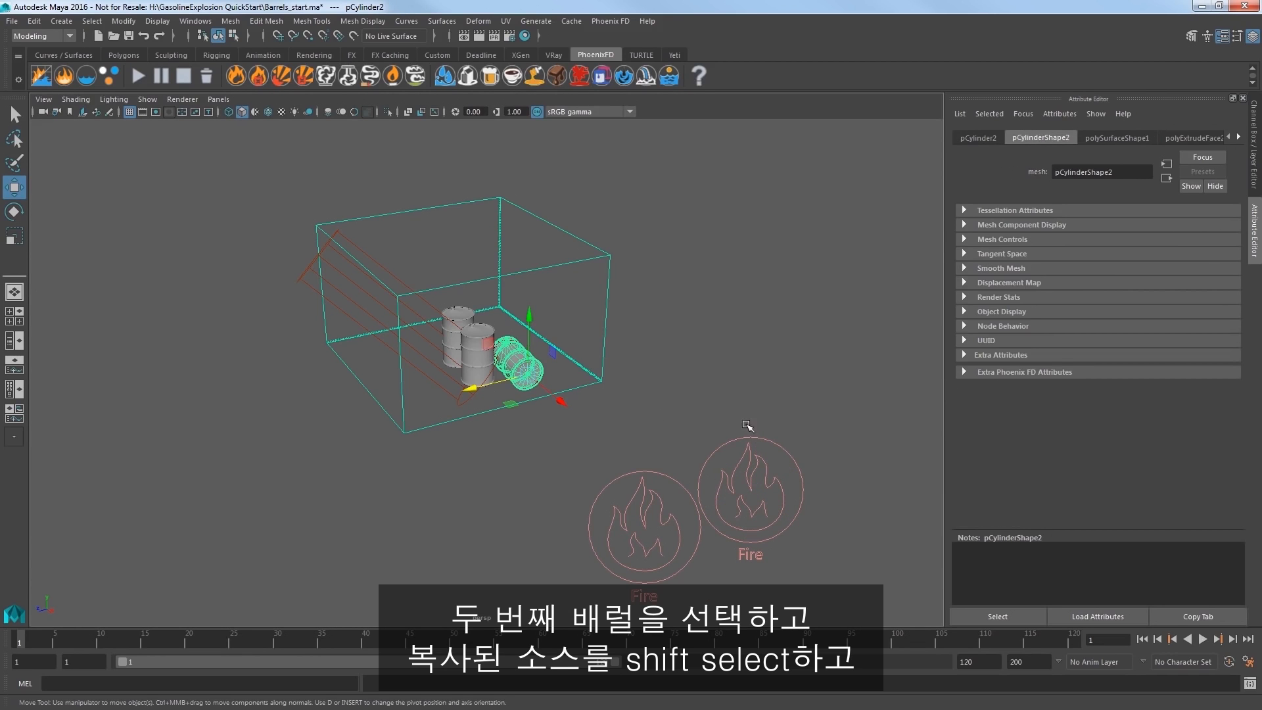
pyautogui.keyDown('shift'); pyautogui.click(756, 516); pyautogui.keyUp('shift')
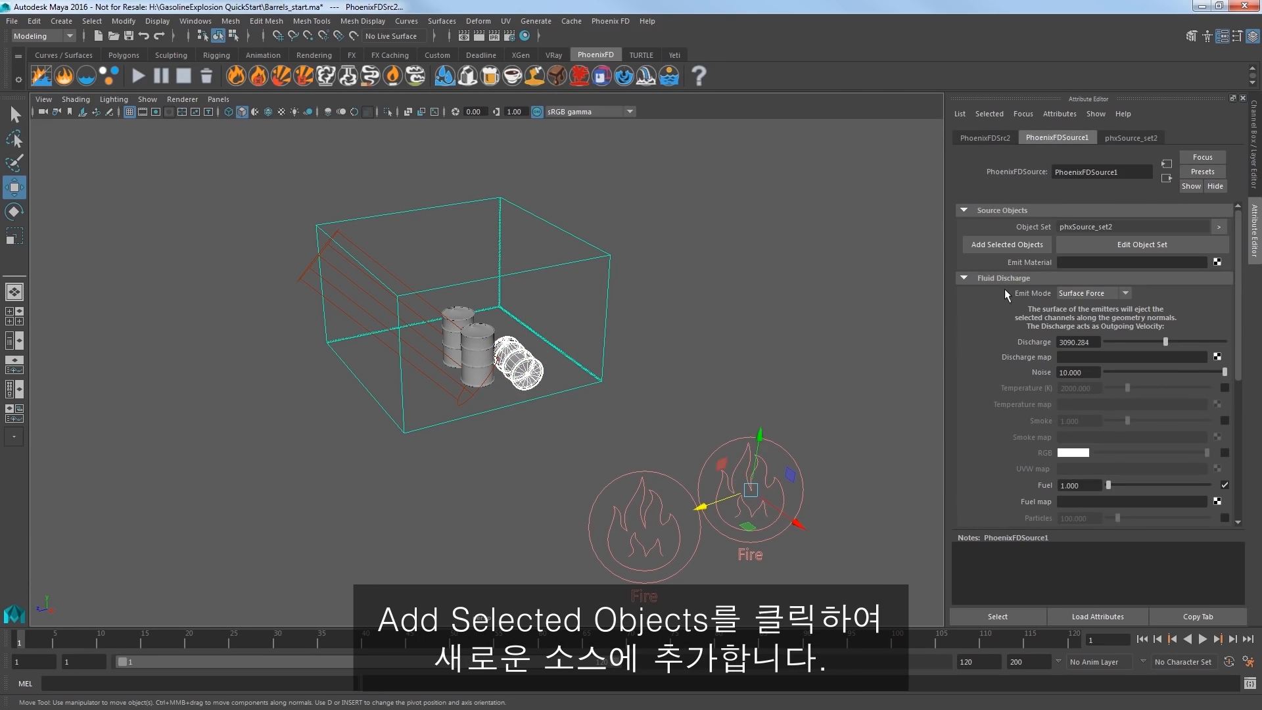
pyautogui.click(1030, 247)
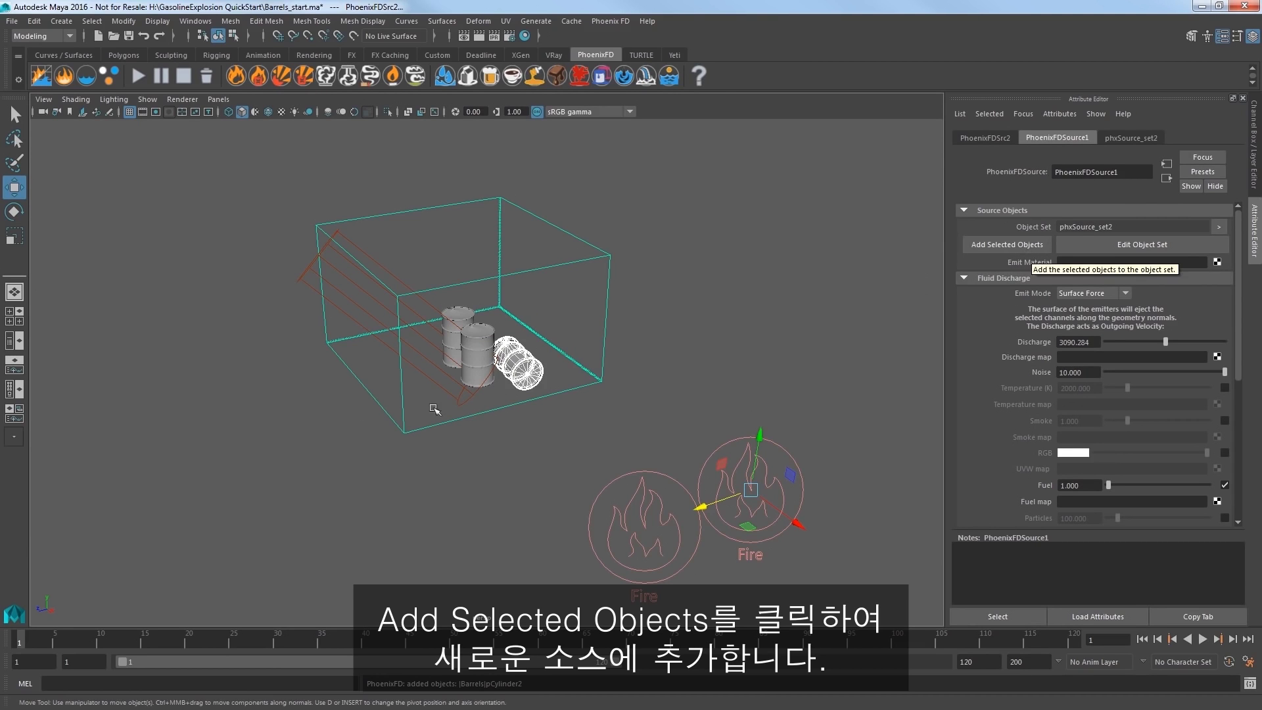
pyautogui.click(138, 76)
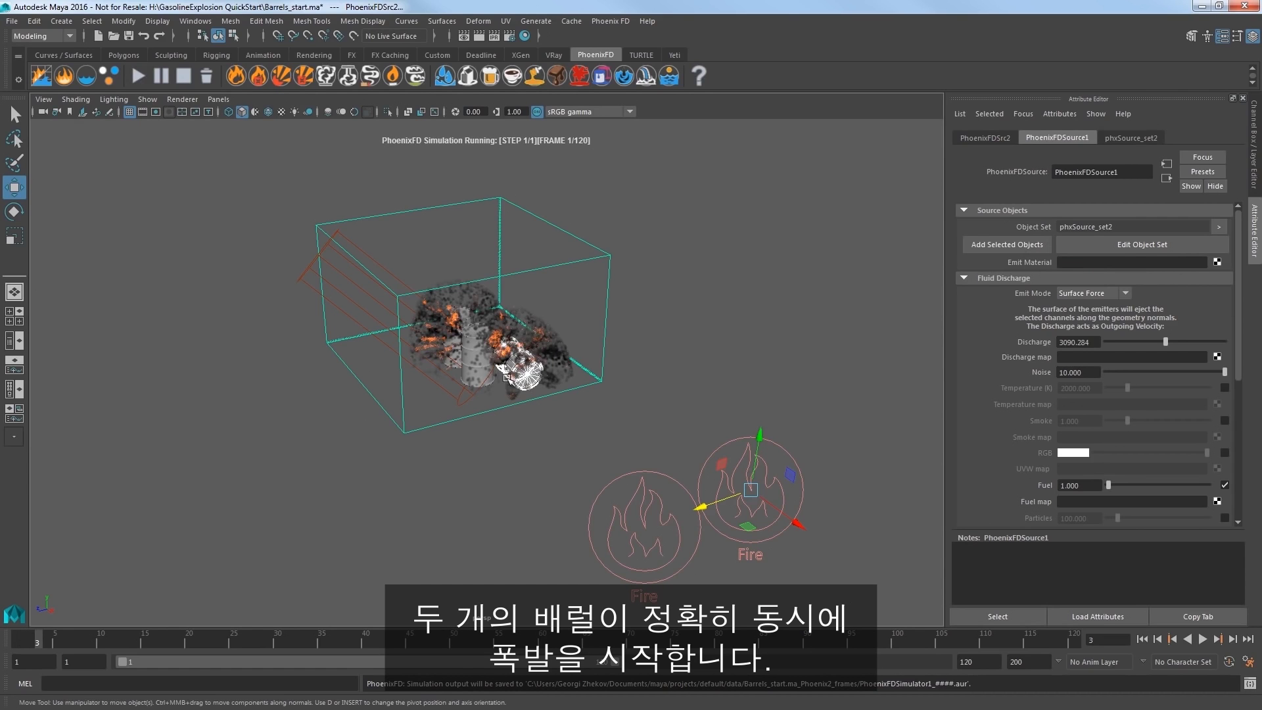
# Stop the simulation, rewind, and key the second source's Discharge at 0 on frame 5
pyautogui.click(183, 77)
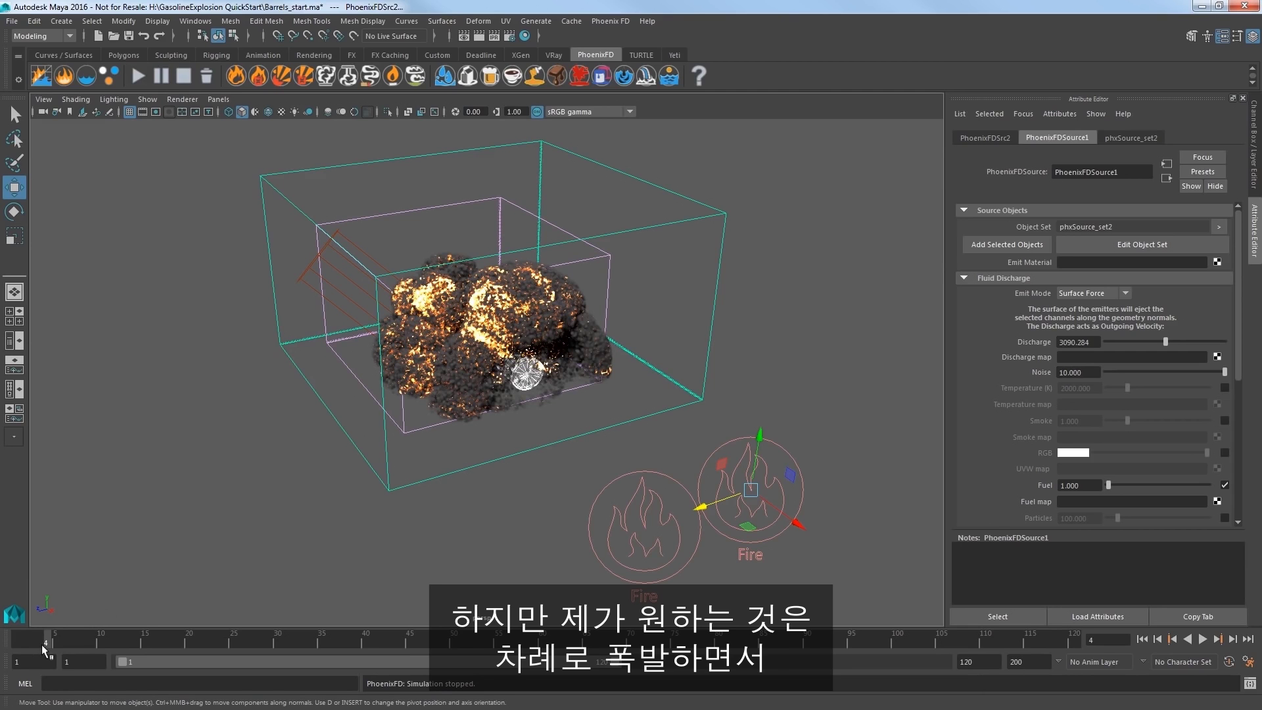
pyautogui.moveTo(30, 640); pyautogui.dragTo(1, 642)
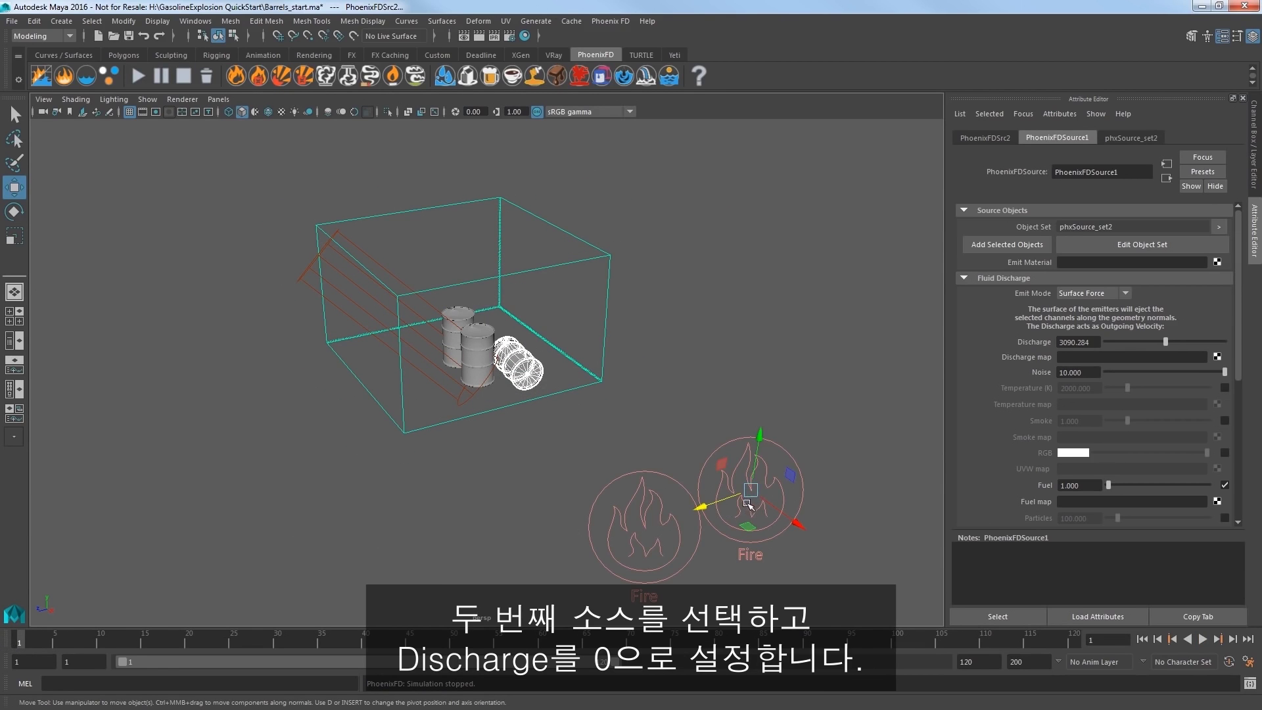
pyautogui.doubleClick(1077, 342)
pyautogui.write('0')
pyautogui.press('Return')
pyautogui.moveTo(37, 635); pyautogui.dragTo(56, 641)
pyautogui.rightClick(1068, 342)
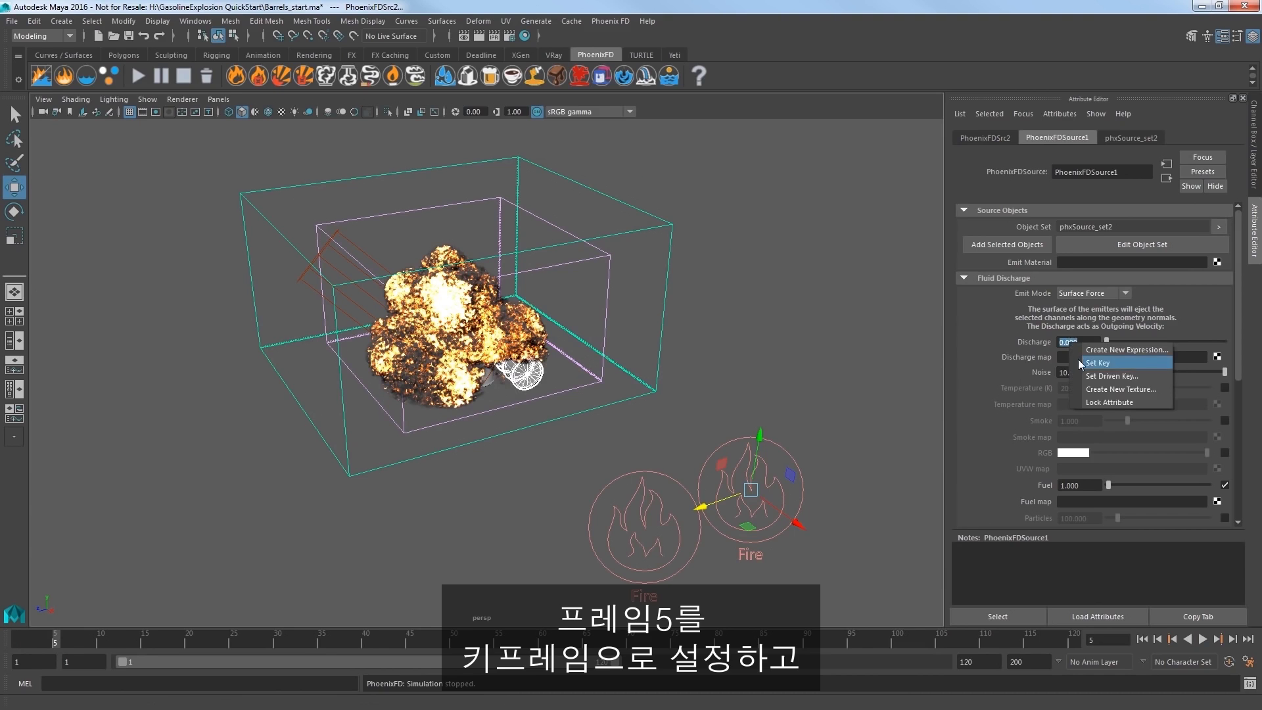
pyautogui.click(1118, 364)
# Key Discharge at 3000 on frame 6
pyautogui.click(62, 637)
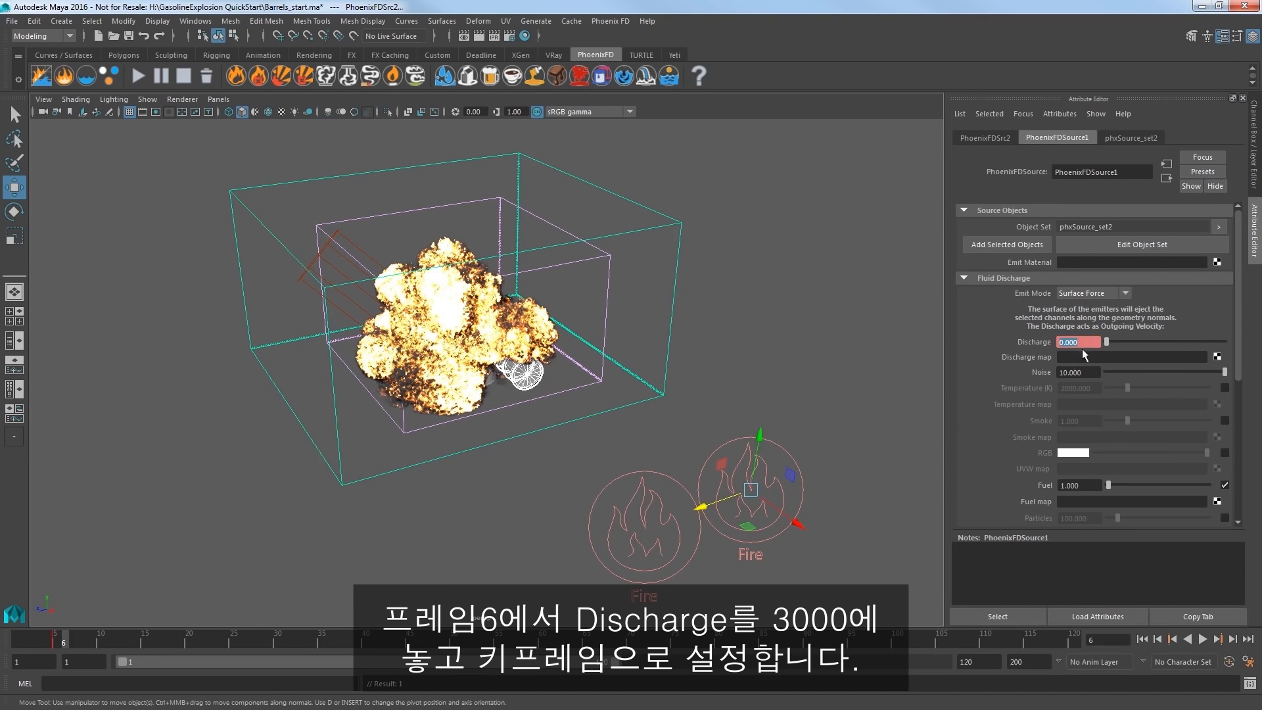
pyautogui.write('3000')
pyautogui.press('Return')
pyautogui.rightClick(1087, 342)
pyautogui.click(1115, 358)
# Key Discharge back to 0 on frame 7 and rerun the simulation
pyautogui.click(73, 637)
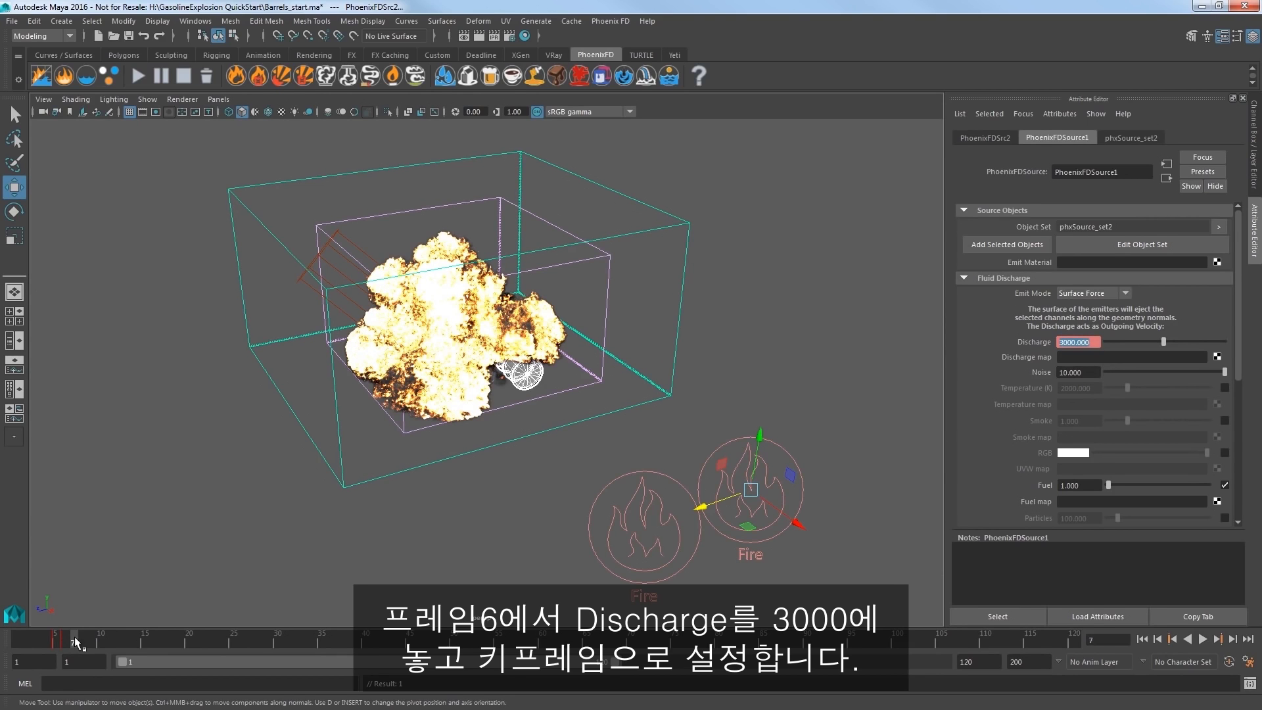
pyautogui.write('0')
pyautogui.press('Return')
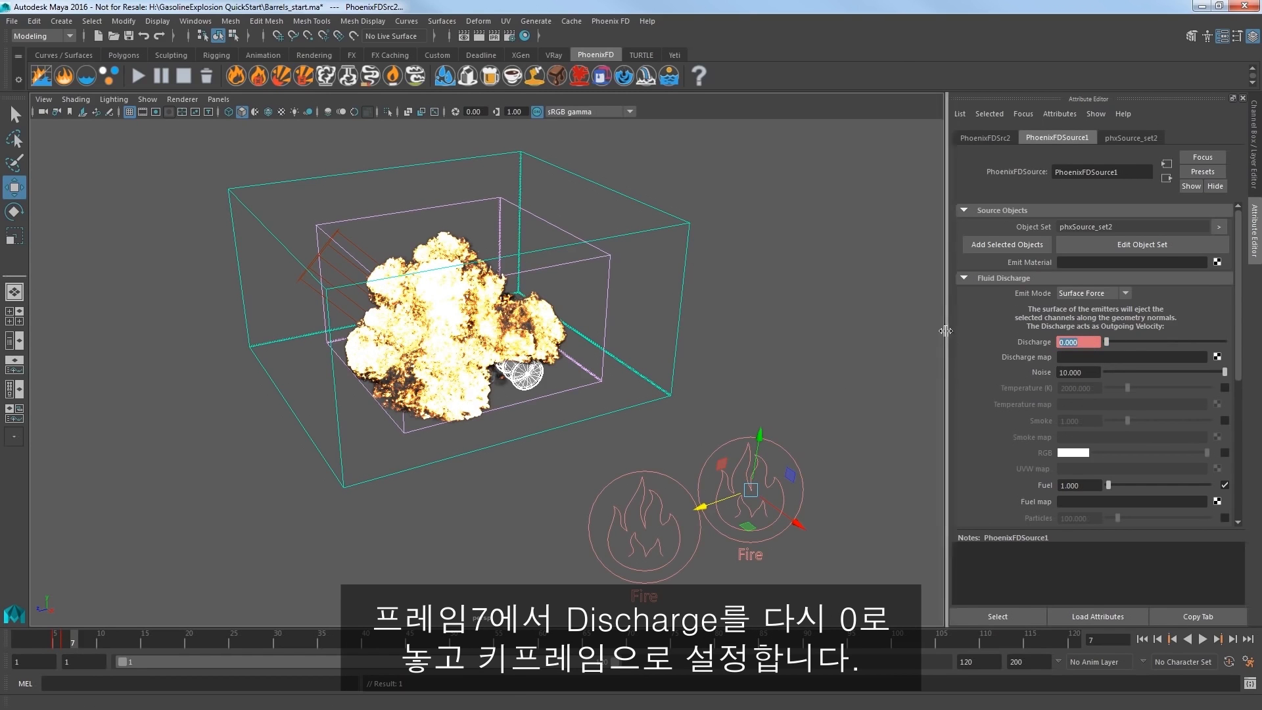
pyautogui.rightClick(1076, 342)
pyautogui.click(1071, 359)
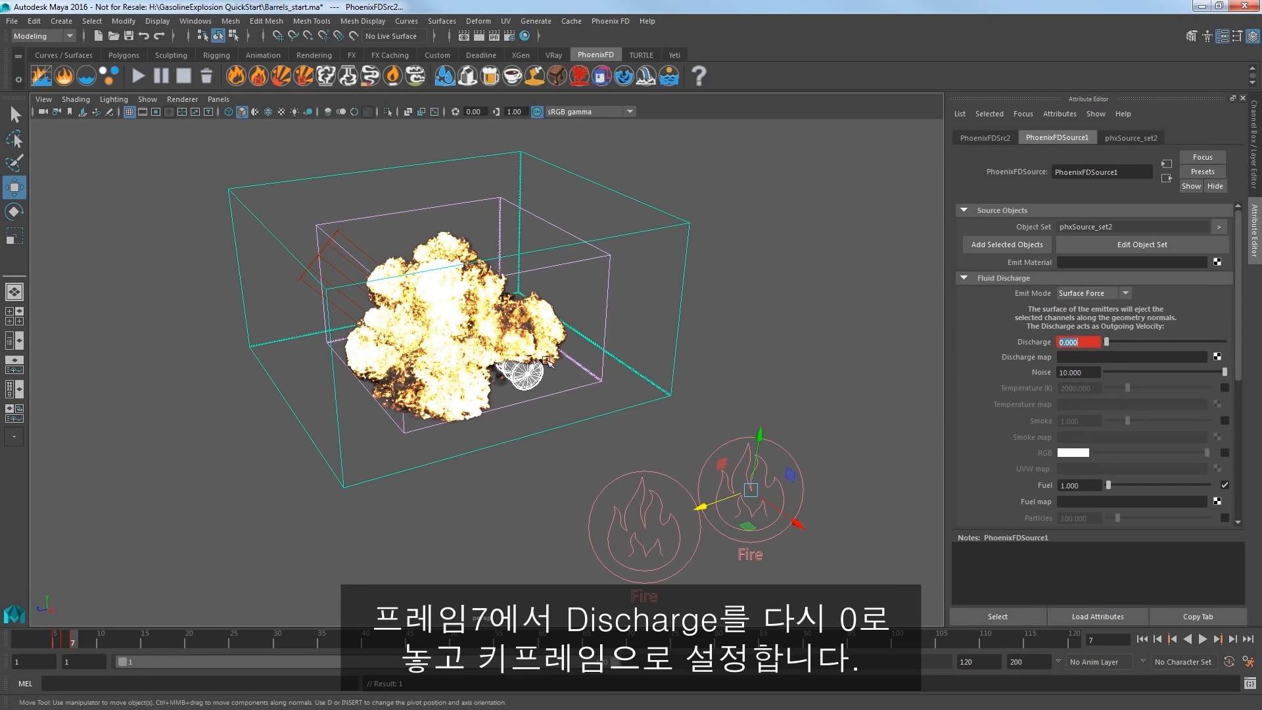
pyautogui.click(139, 76)
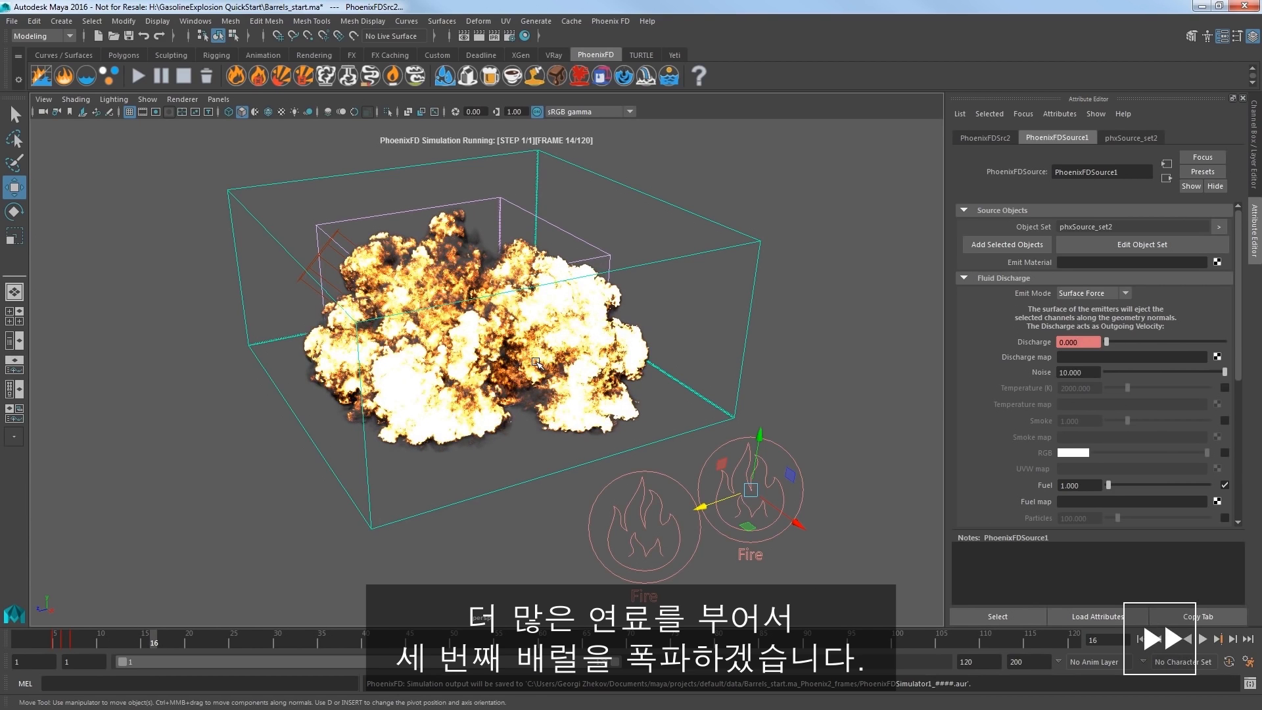
# Stop the simulation, duplicate the second Fire source, and move the copy further right
pyautogui.click(186, 80)
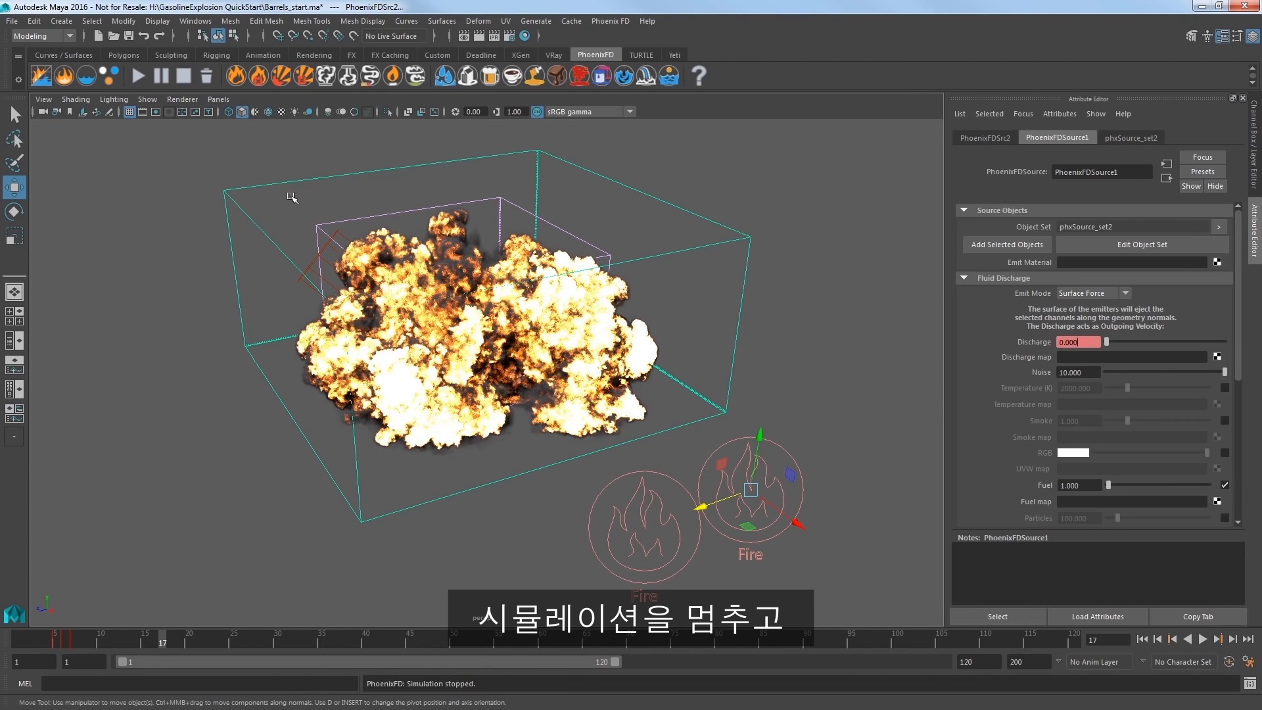
pyautogui.hotkey('ctrl', 'd')
pyautogui.moveTo(702, 506); pyautogui.dragTo(807, 465)
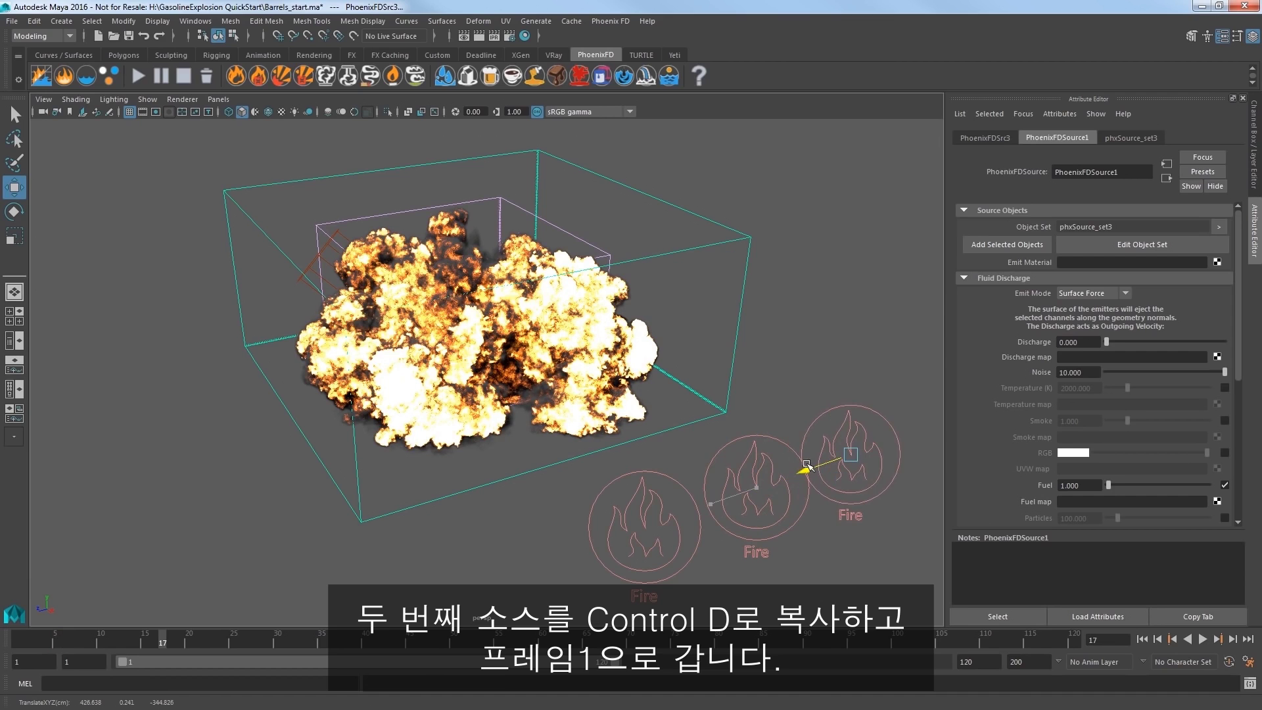
pyautogui.click(1143, 640)
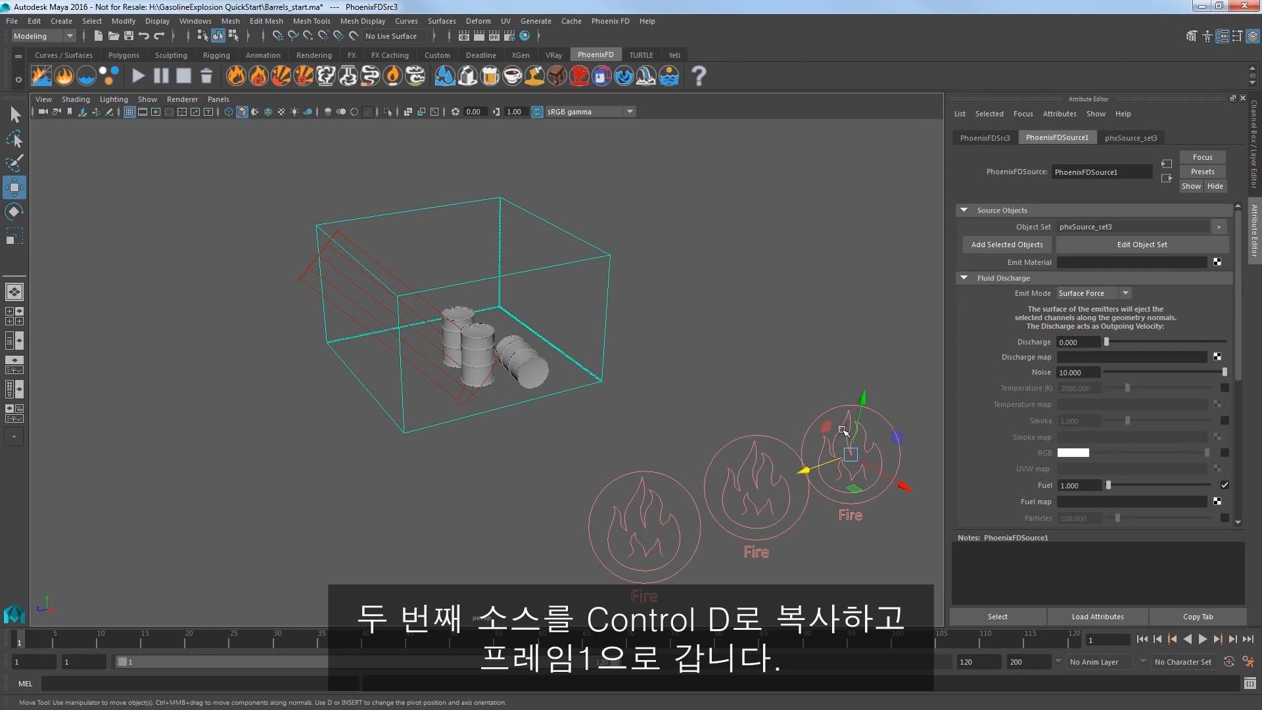
# Make the third barrel emit from the new Fire source and scrub to about frame 17
pyautogui.click(483, 343)
pyautogui.keyDown('shift'); pyautogui.moveTo(798, 381); pyautogui.dragTo(901, 441); pyautogui.keyUp('shift')
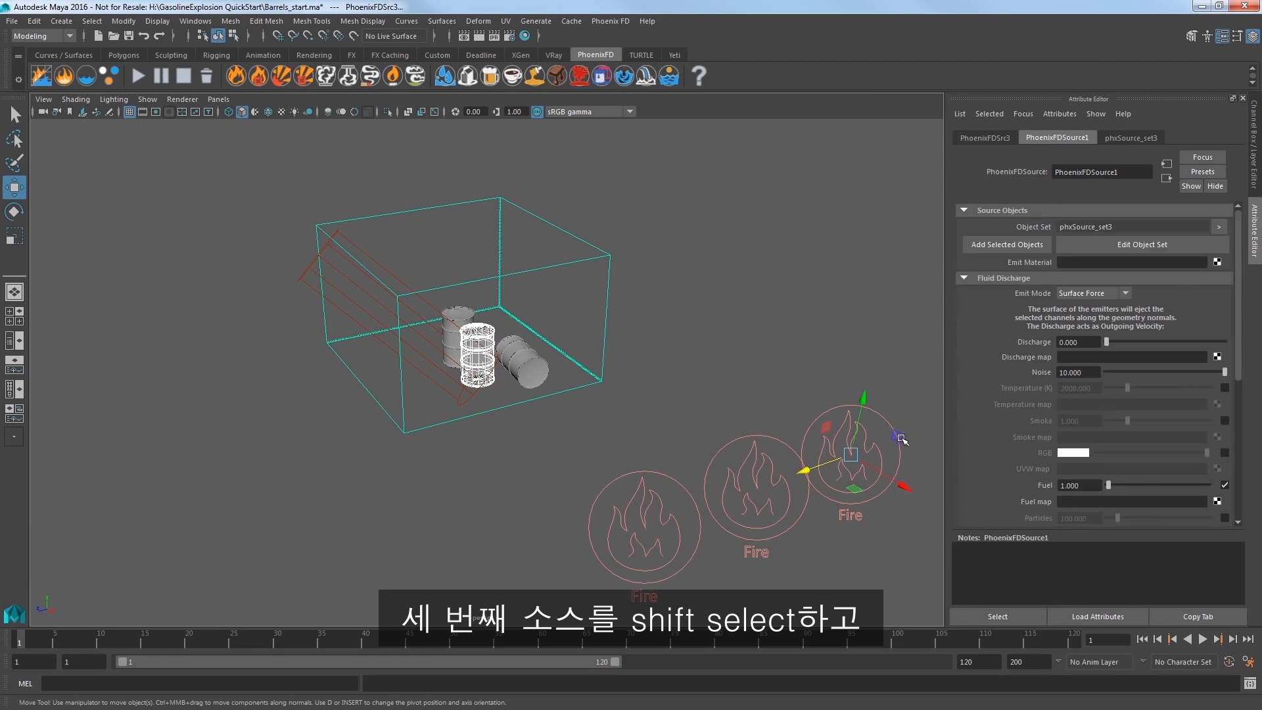
pyautogui.click(995, 243)
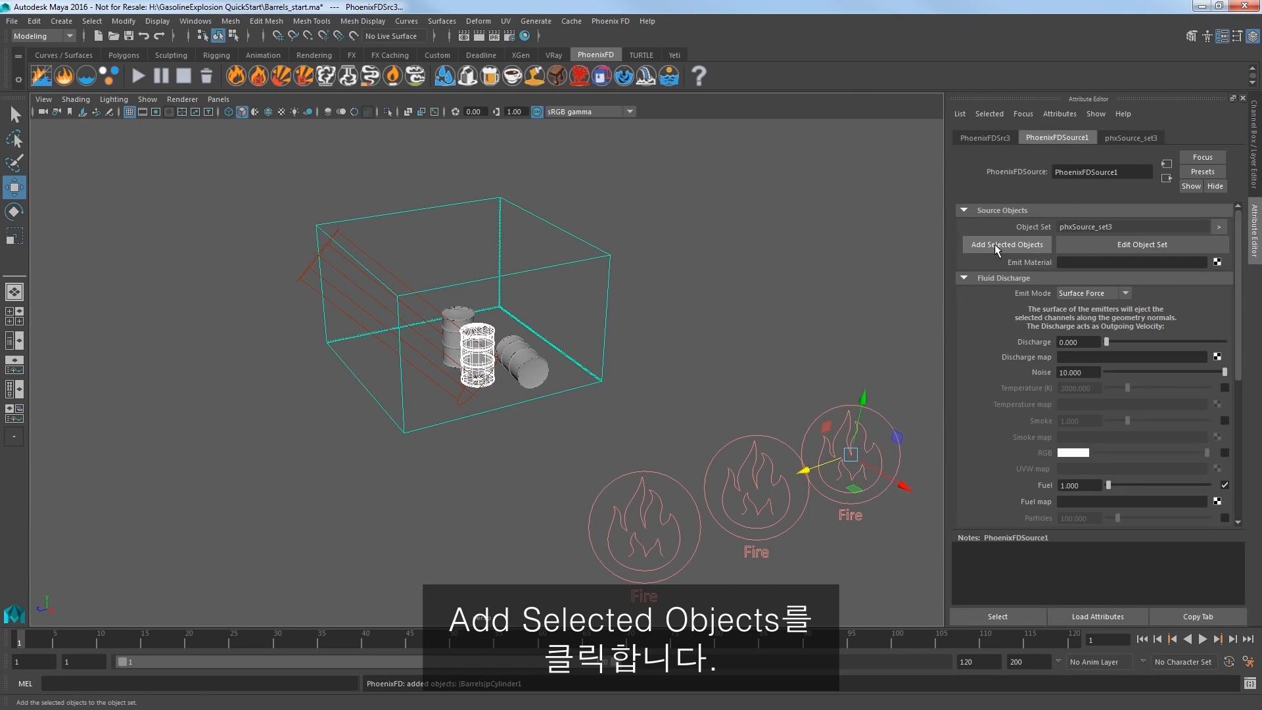
pyautogui.hotkey('alt', 'v')
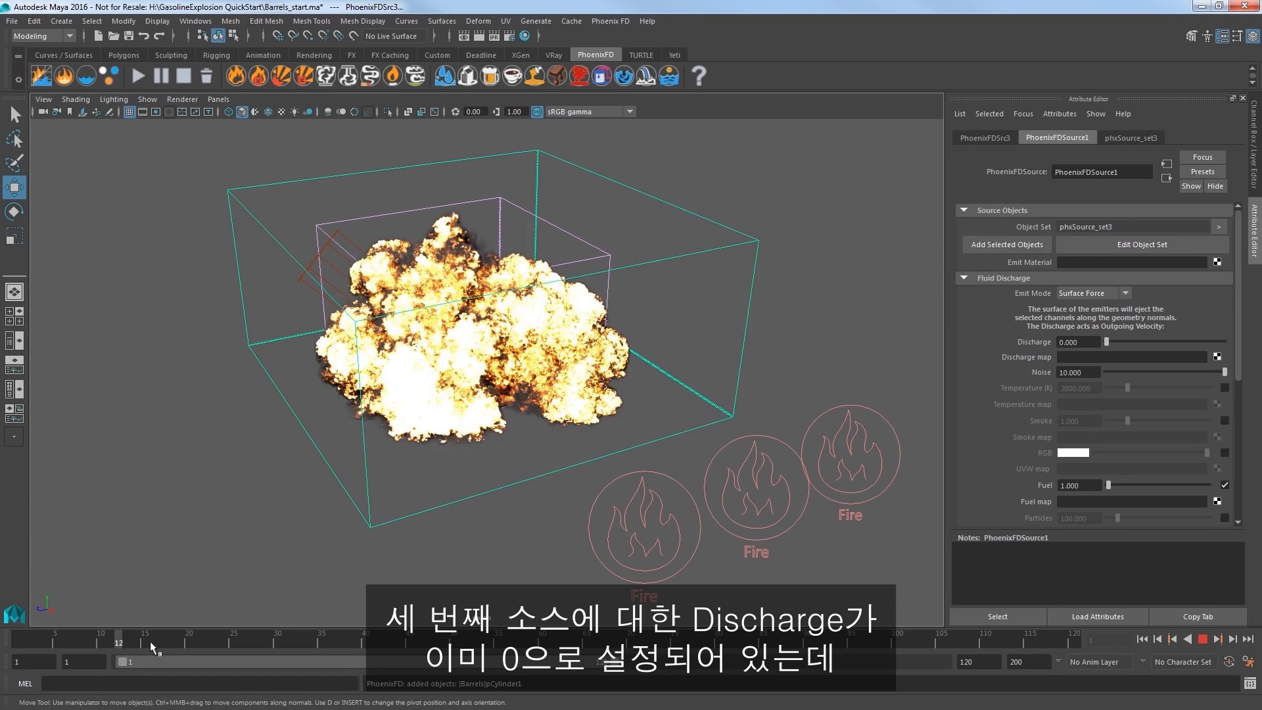
pyautogui.moveTo(168, 643); pyautogui.dragTo(180, 644)
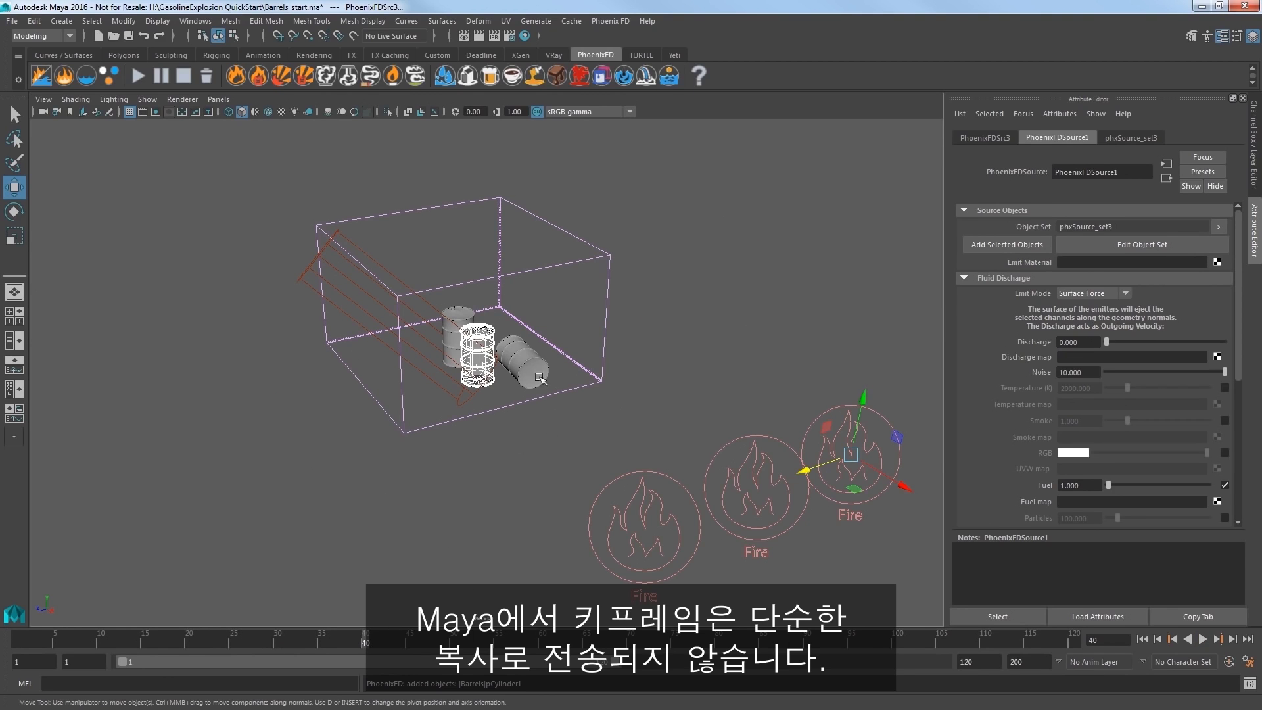
# Key the third source's Discharge 0/3000/0 at frames 40/41/42 and restart the simulation
pyautogui.rightClick(1094, 342)
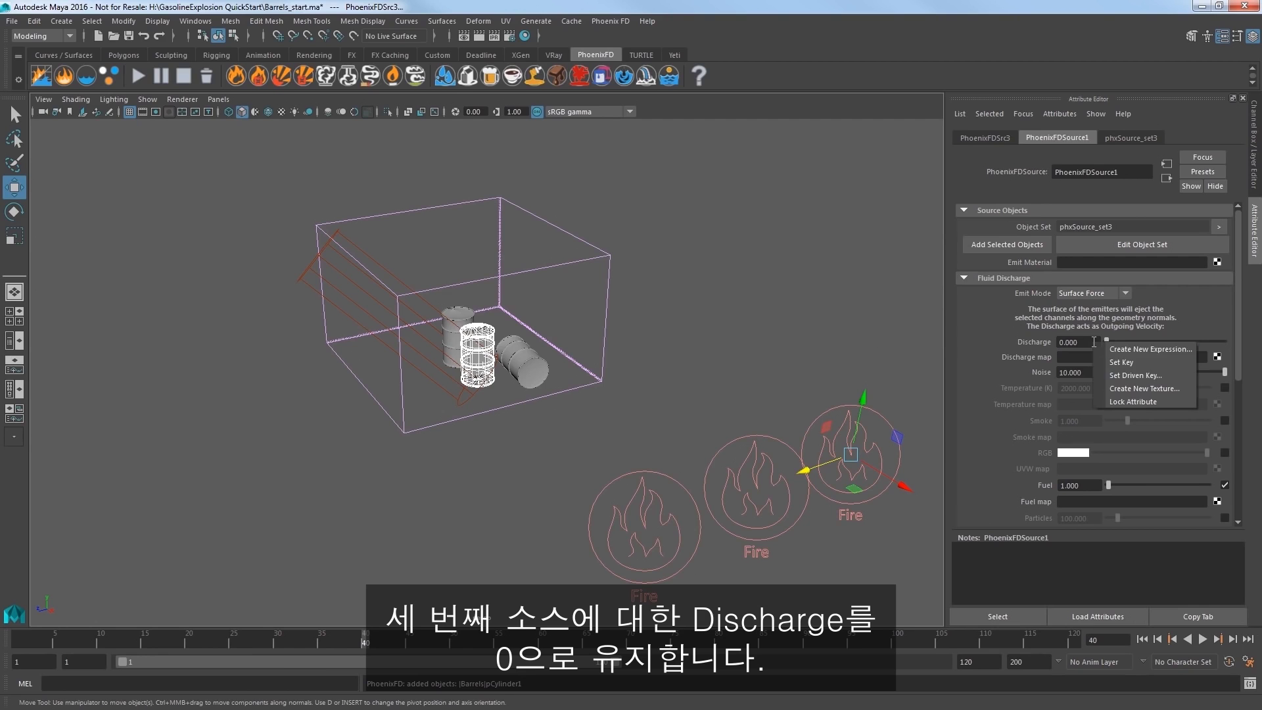
pyautogui.click(1107, 361)
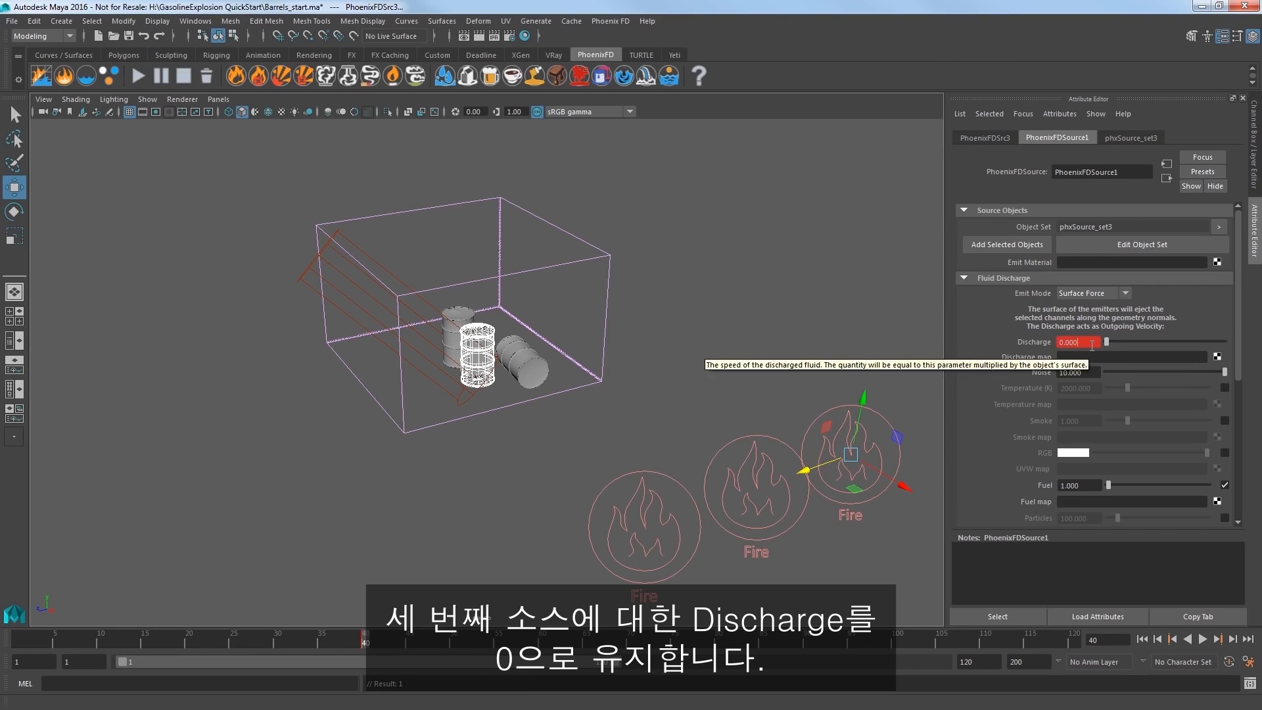
pyautogui.click(371, 642)
pyautogui.doubleClick(1077, 341)
pyautogui.write('3000')
pyautogui.press('Return')
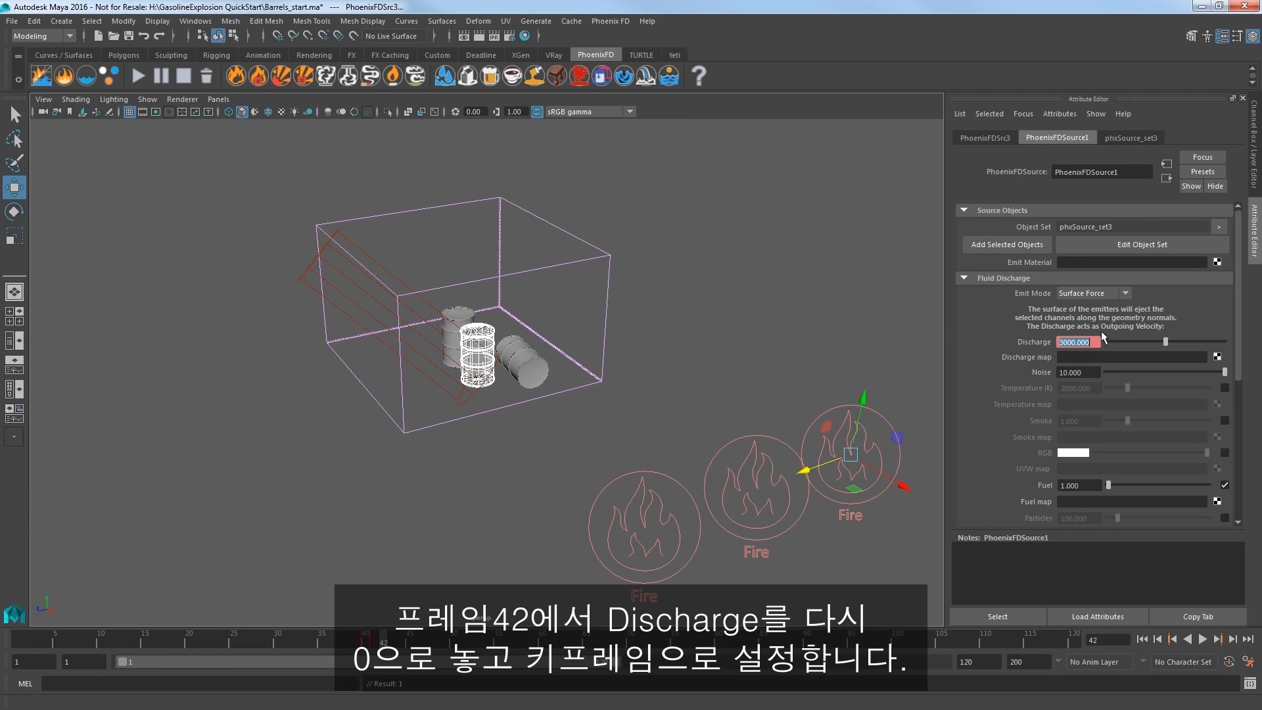
pyautogui.write('0')
pyautogui.rightClick(1072, 346)
pyautogui.click(1079, 357)
pyautogui.click(136, 78)
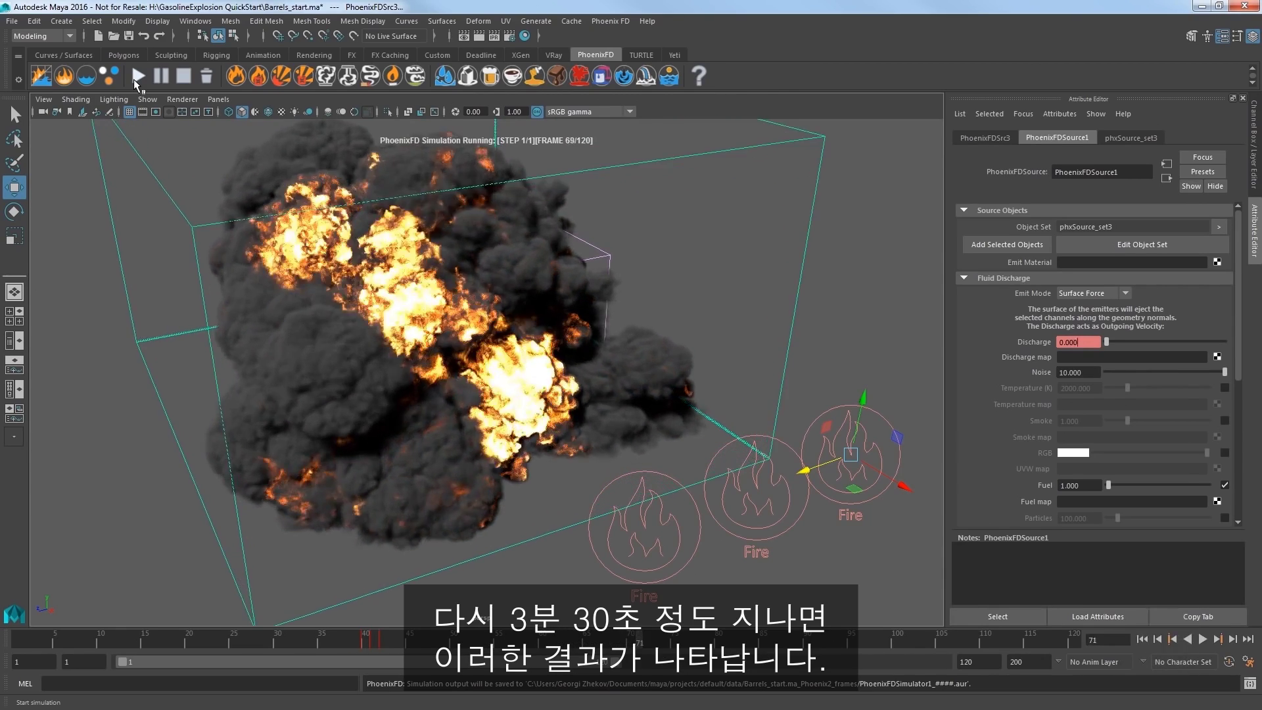
# Orbit out to view the three-barrel explosion and scrub back to the early frames
pyautogui.keyDown('alt'); pyautogui.moveTo(428, 309); pyautogui.dragTo(539, 316); pyautogui.keyUp('alt')
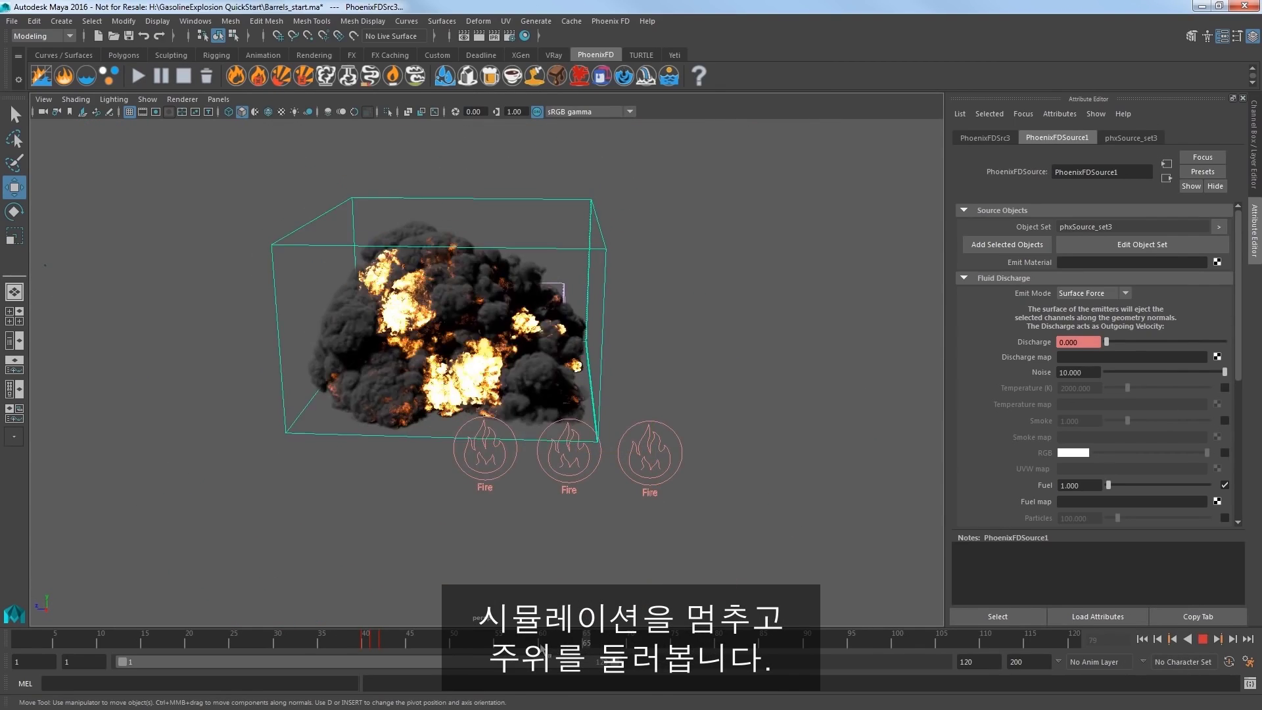
pyautogui.moveTo(160, 630); pyautogui.dragTo(33, 617)
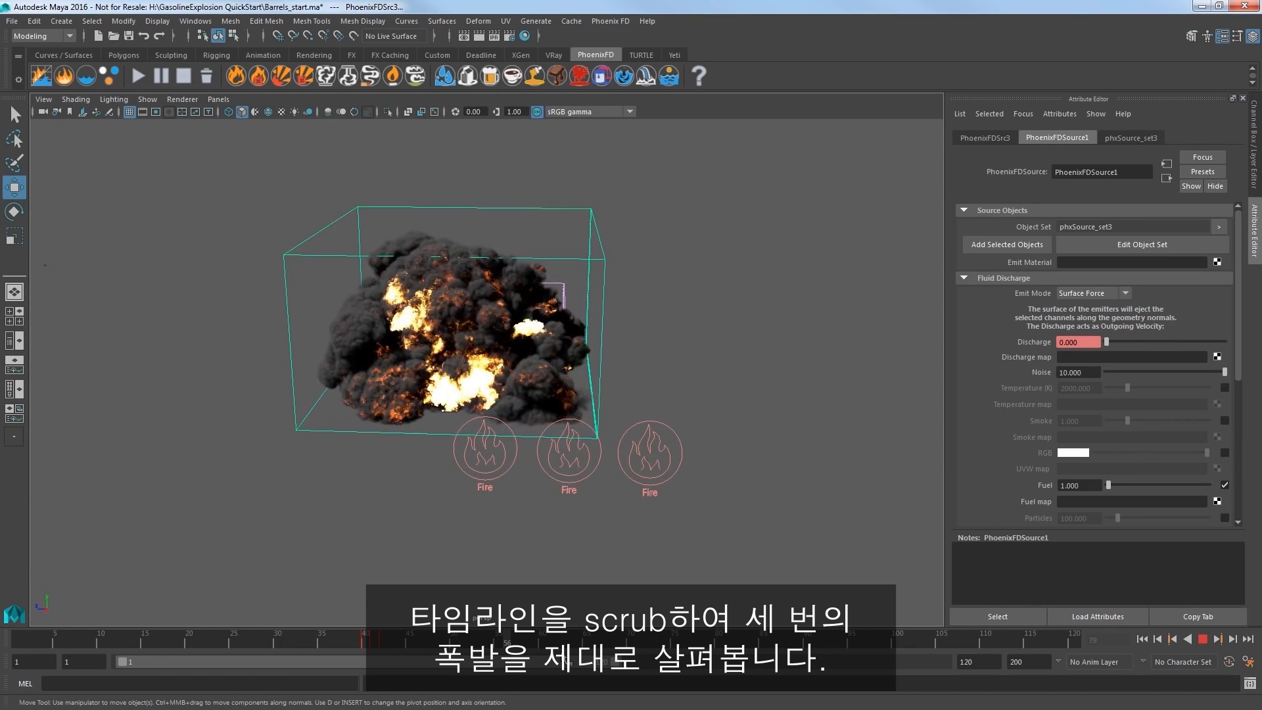
# Test-render frame 74 in V-Ray, then select PhoenixFDSimulator1 to show its Grid settings
pyautogui.click(463, 37)
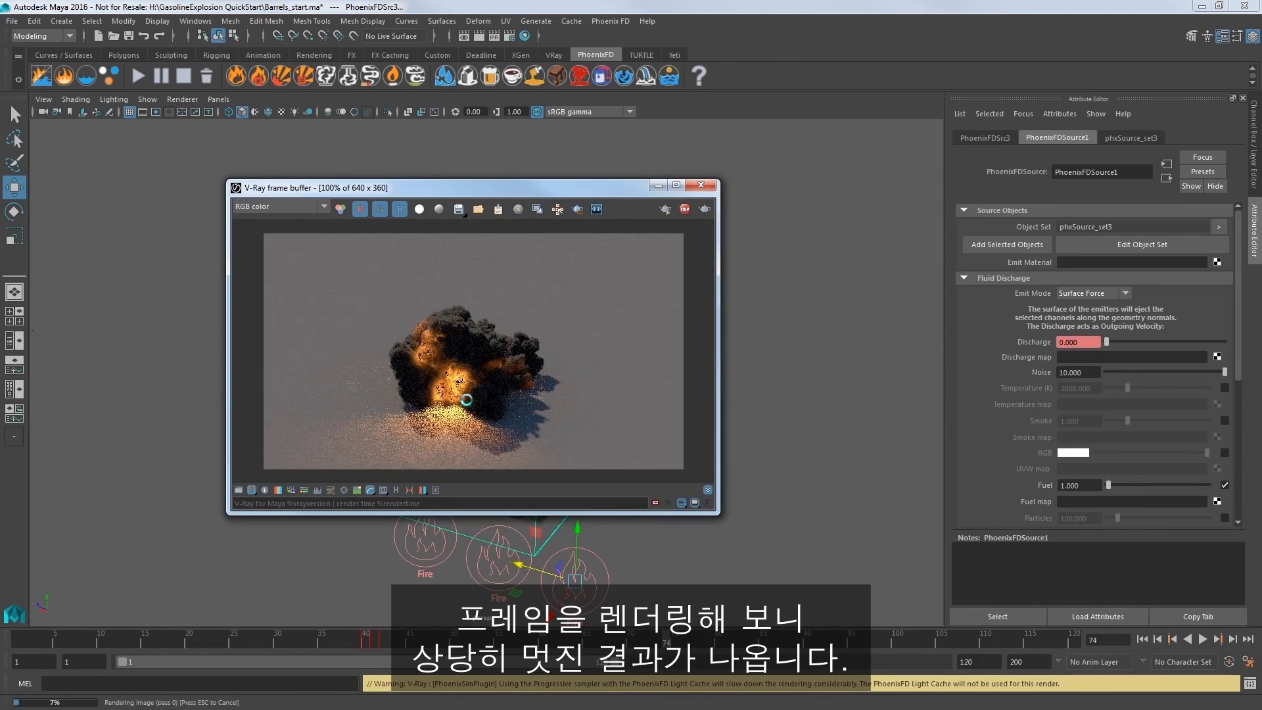
pyautogui.scroll(1, 460, 382)
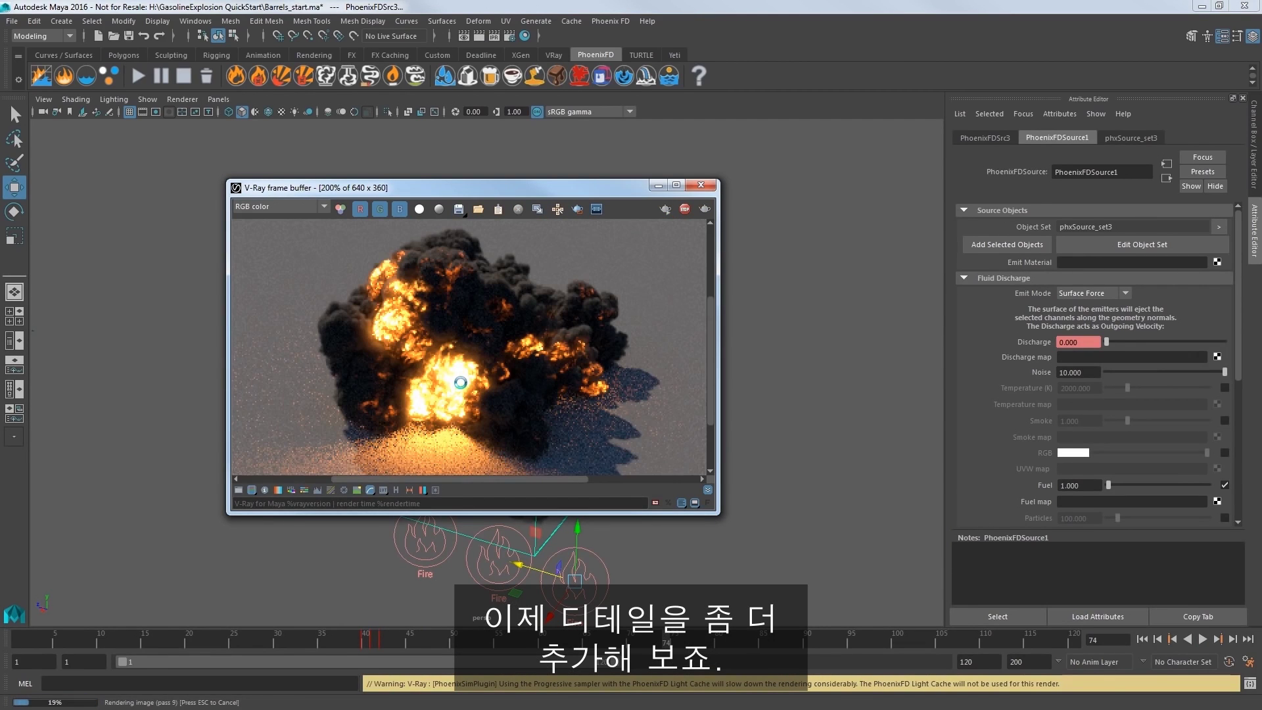
pyautogui.scroll(-1, 700, 475)
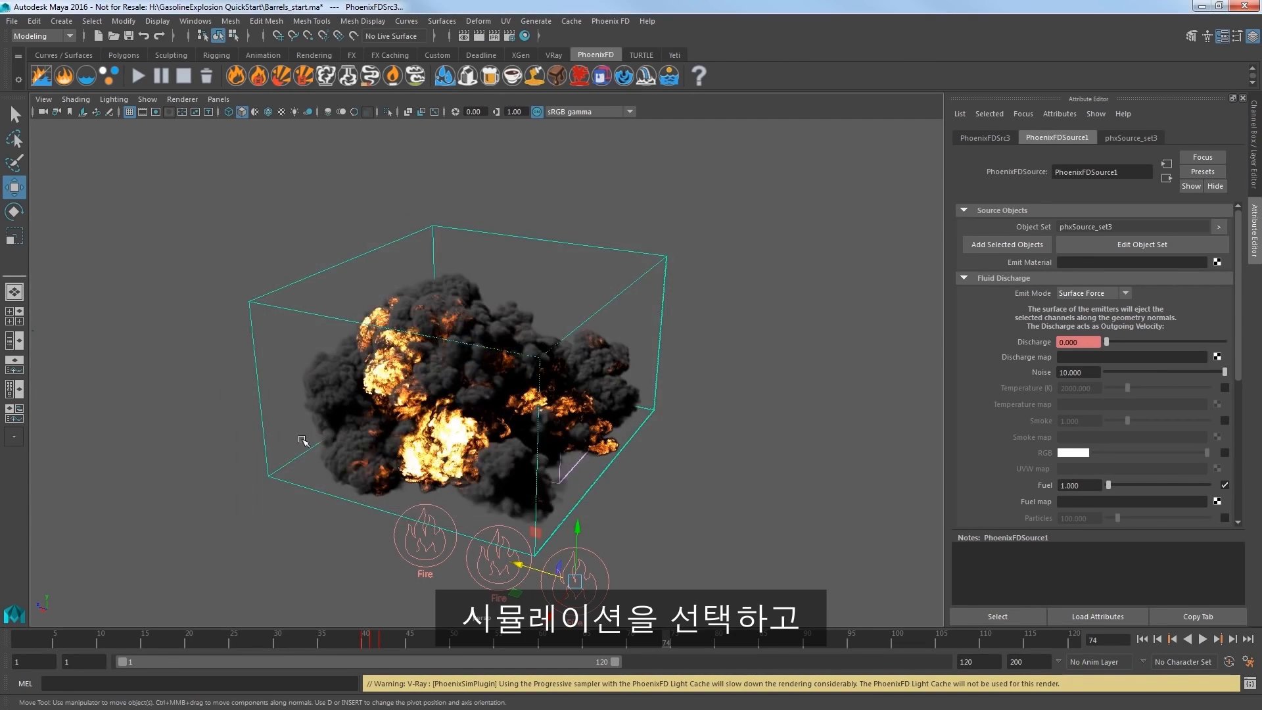
pyautogui.keyDown('alt'); pyautogui.moveTo(301, 436); pyautogui.dragTo(440, 439); pyautogui.keyUp('alt')
pyautogui.click(695, 309)
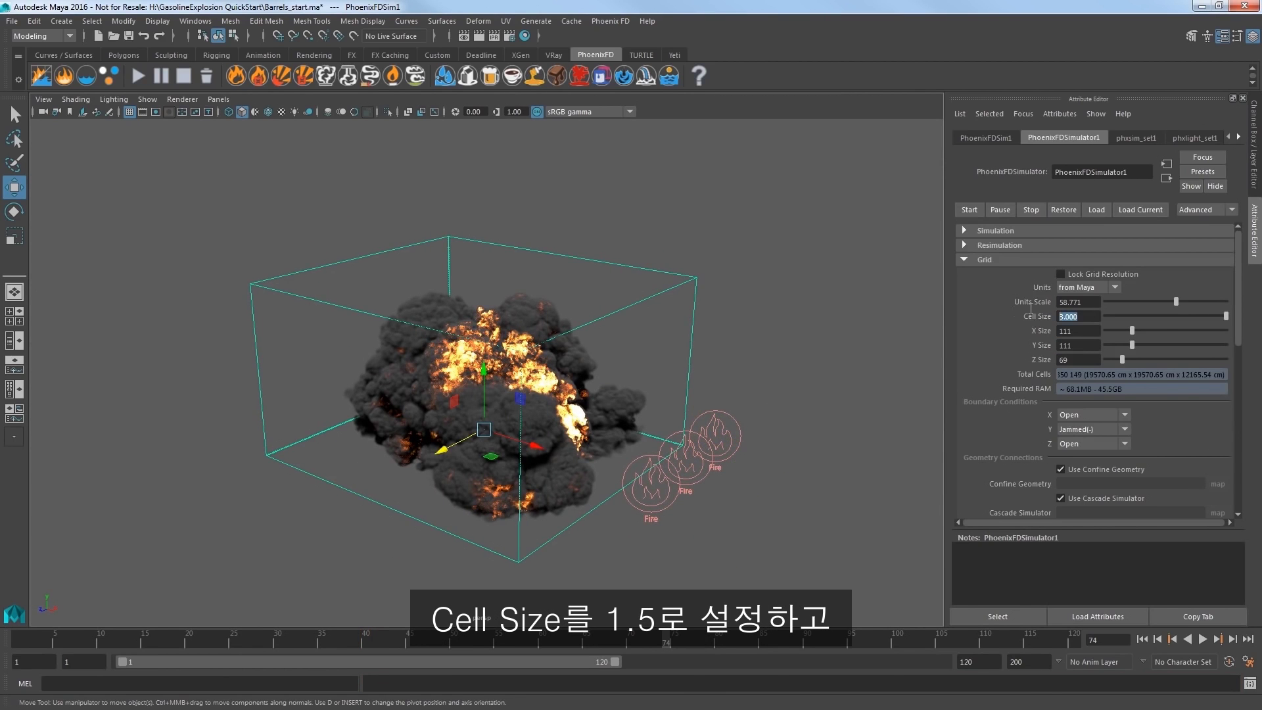
# Set Cell Size to 1.5 (222×222×139 grid), then rerun the simulation and stop at frame 25
pyautogui.write('1')
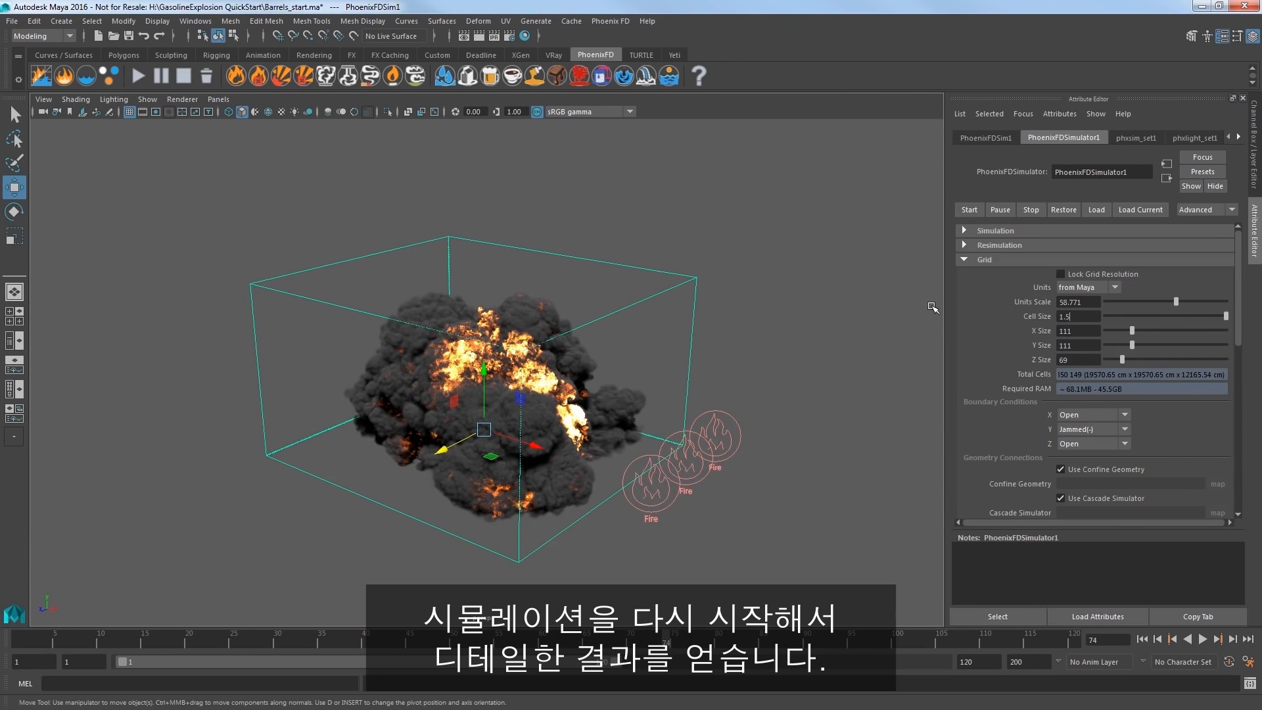
pyautogui.keyDown('alt'); pyautogui.moveTo(932, 307); pyautogui.dragTo(755, 329); pyautogui.keyUp('alt')
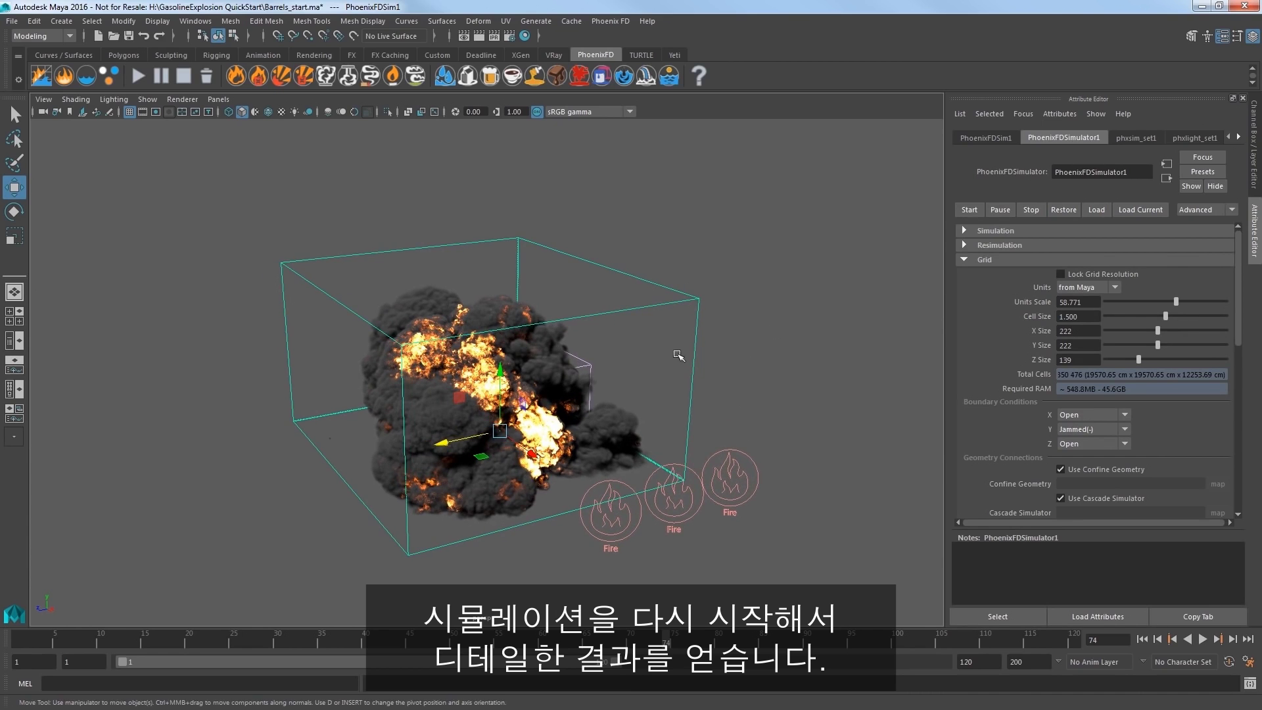
pyautogui.click(136, 72)
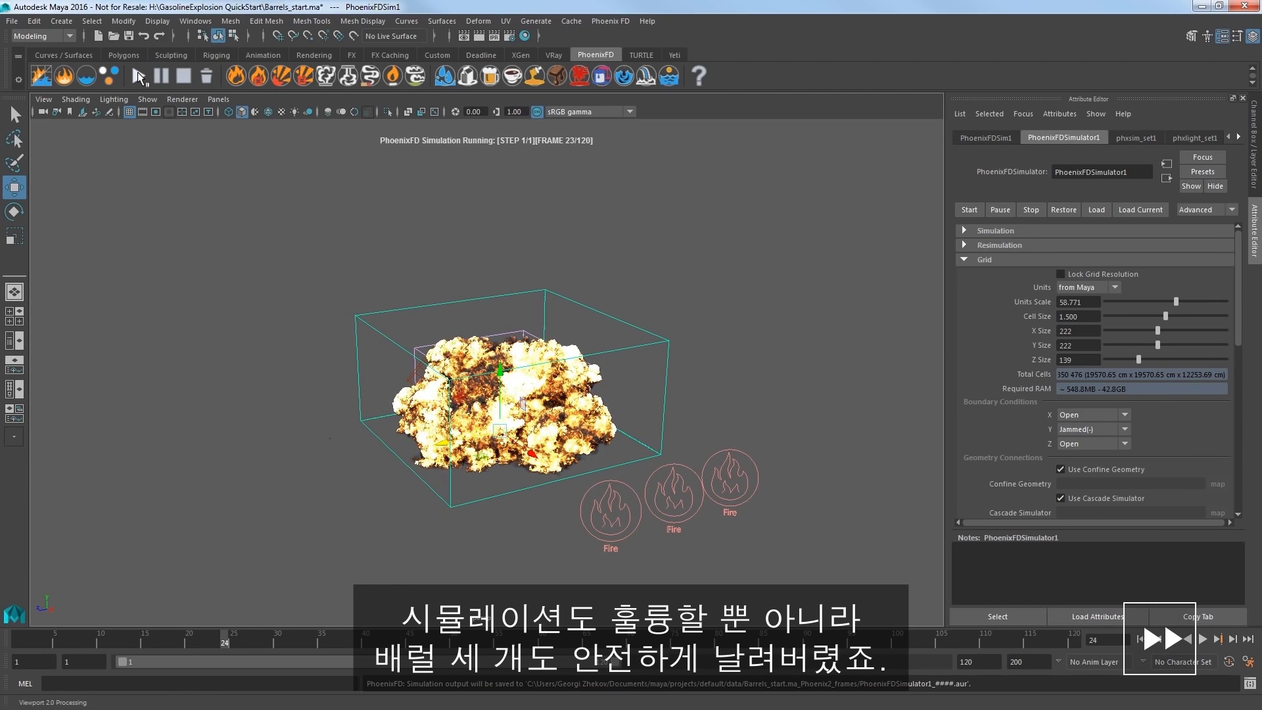
pyautogui.click(181, 74)
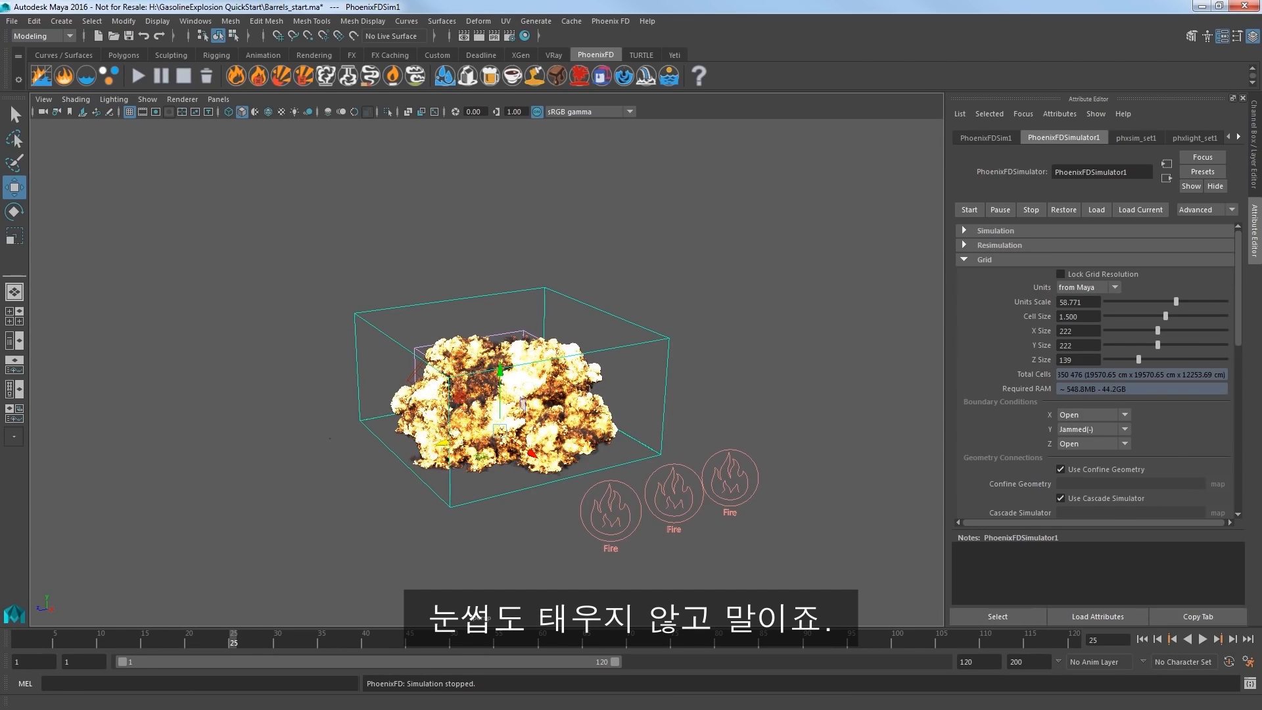